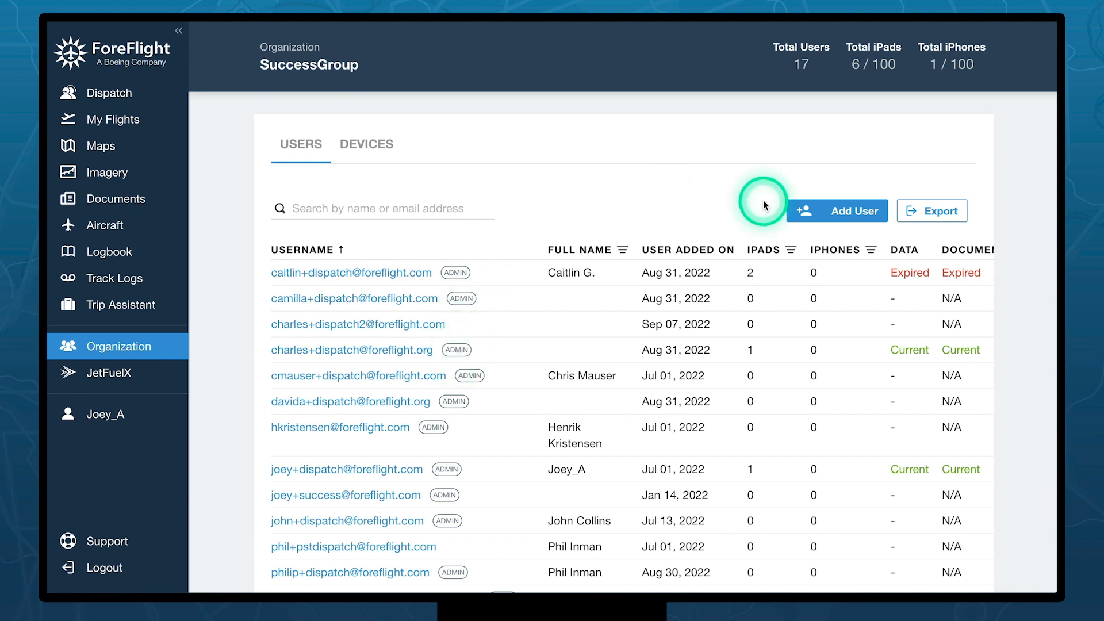
- Start adding users, switch to the CSV file option, then close the form without adding anyone
click(850, 210)
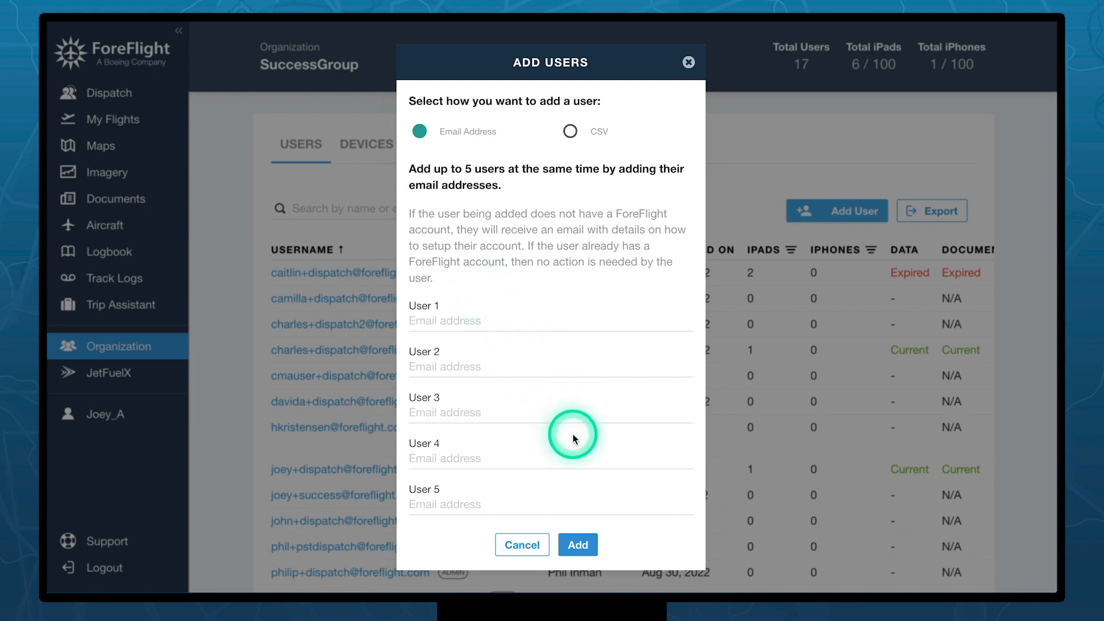
click(580, 143)
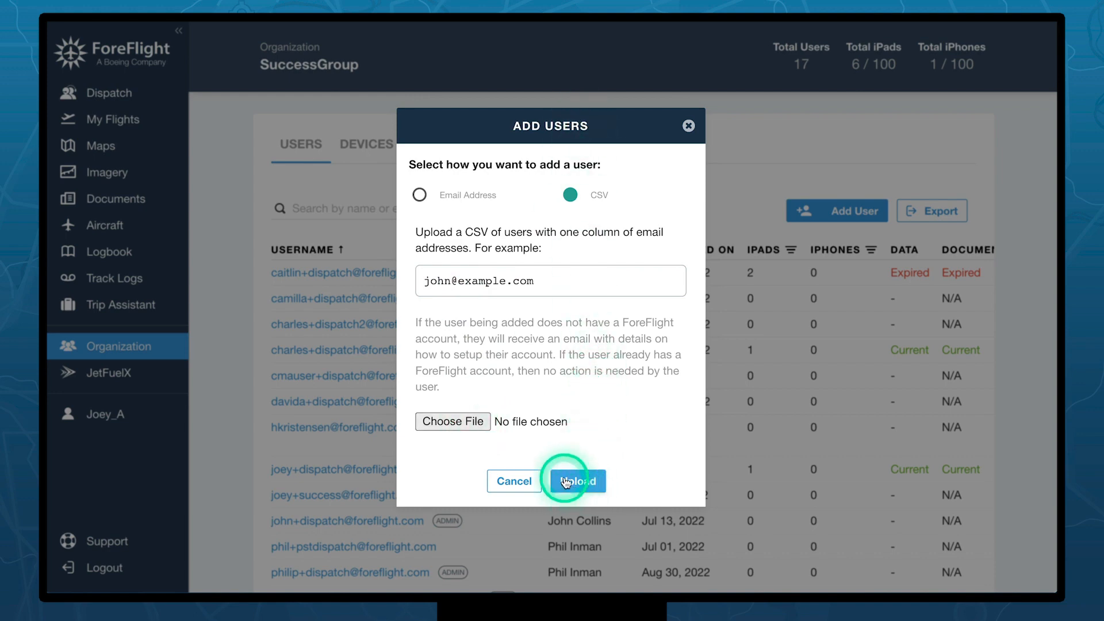
click(689, 127)
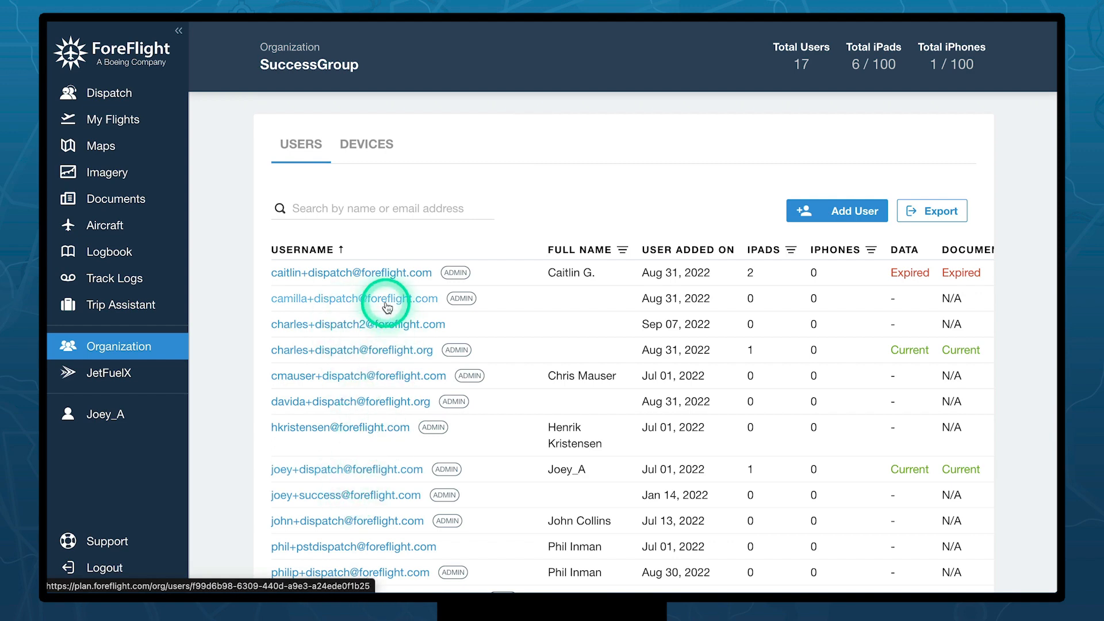
- Open the detail page of the user who owns the iPad Pro 11
scroll(387, 307, down, 3)
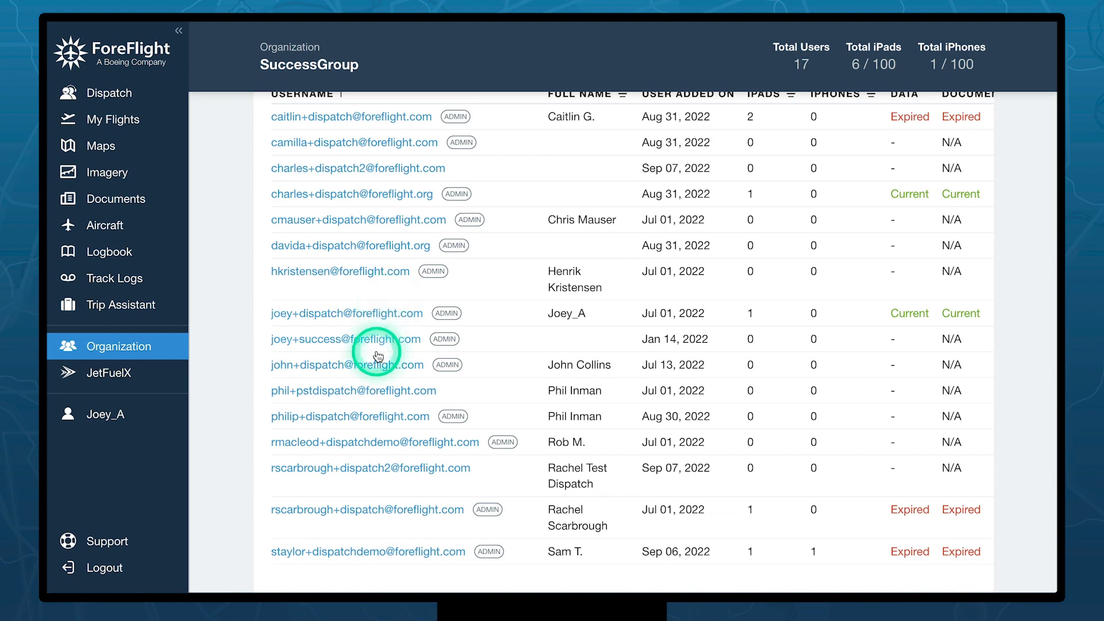
scroll(375, 374, up, 3)
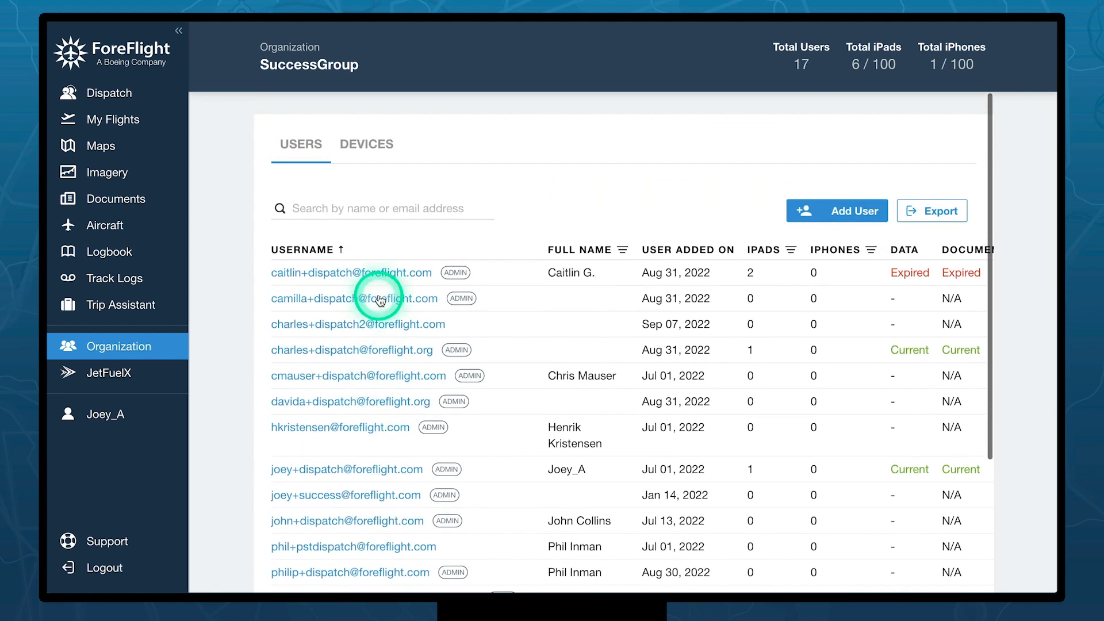
click(338, 471)
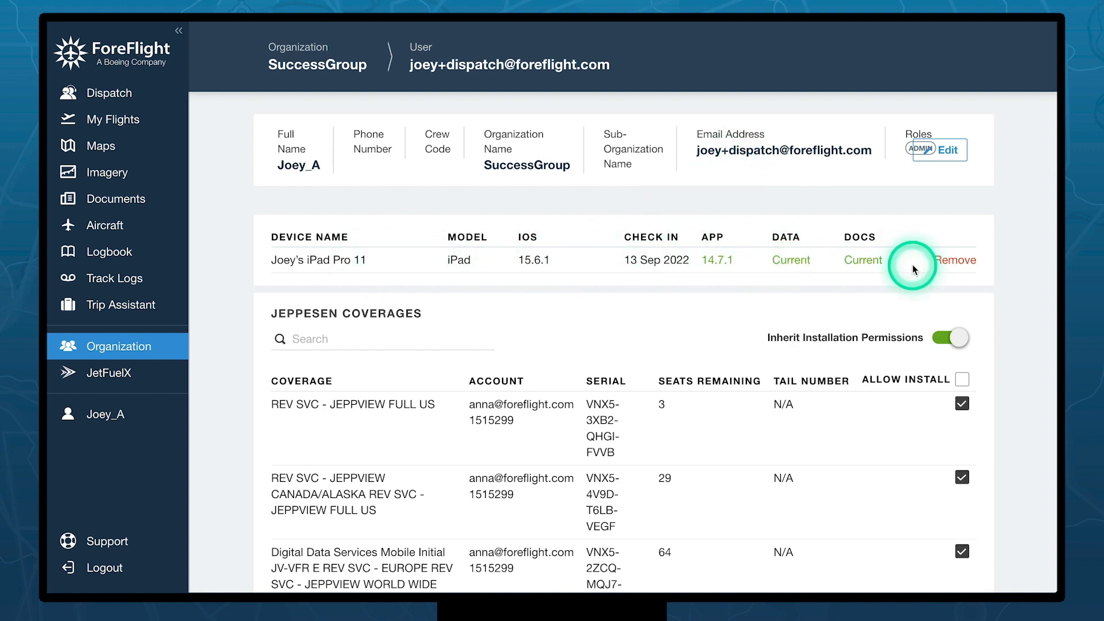
- Edit the user's account, replace the existing password with a new one, and save it
click(959, 158)
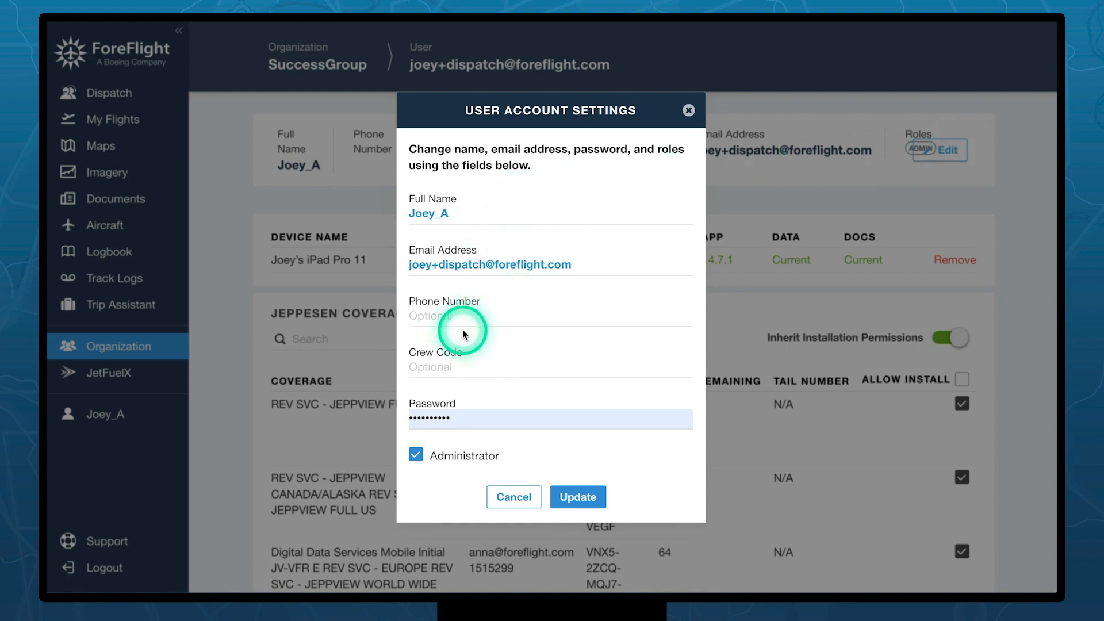
click(470, 414)
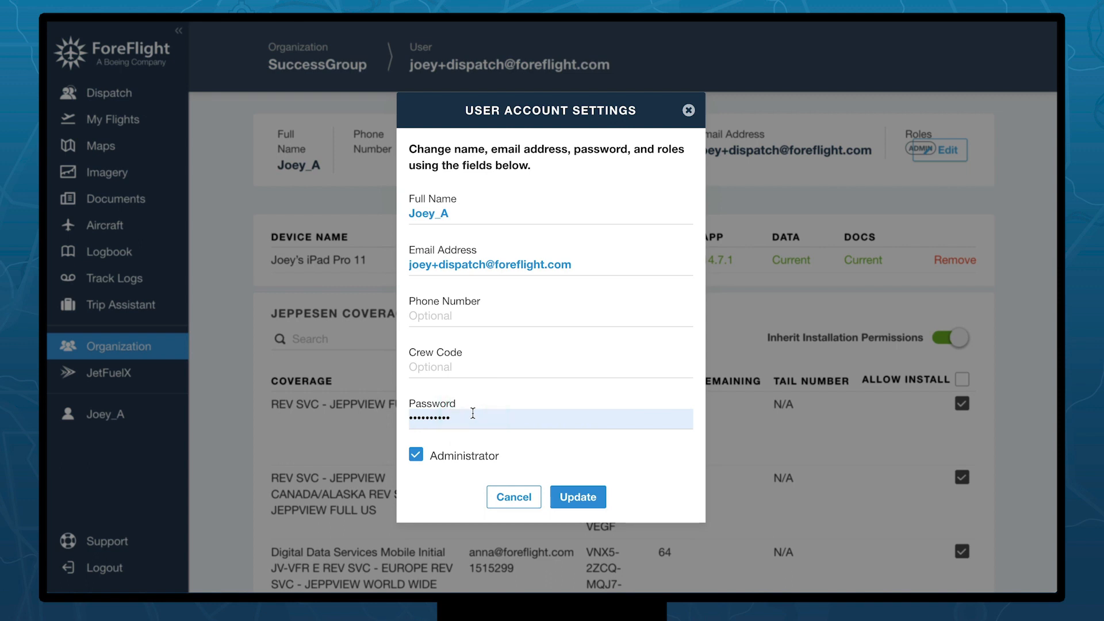
click(474, 414)
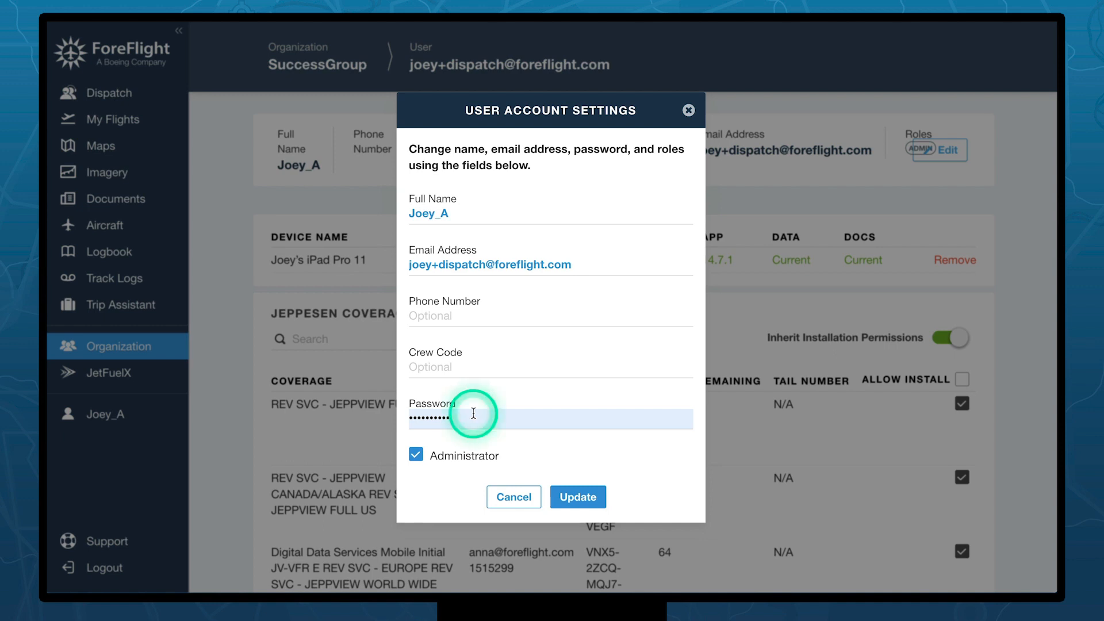
click(441, 460)
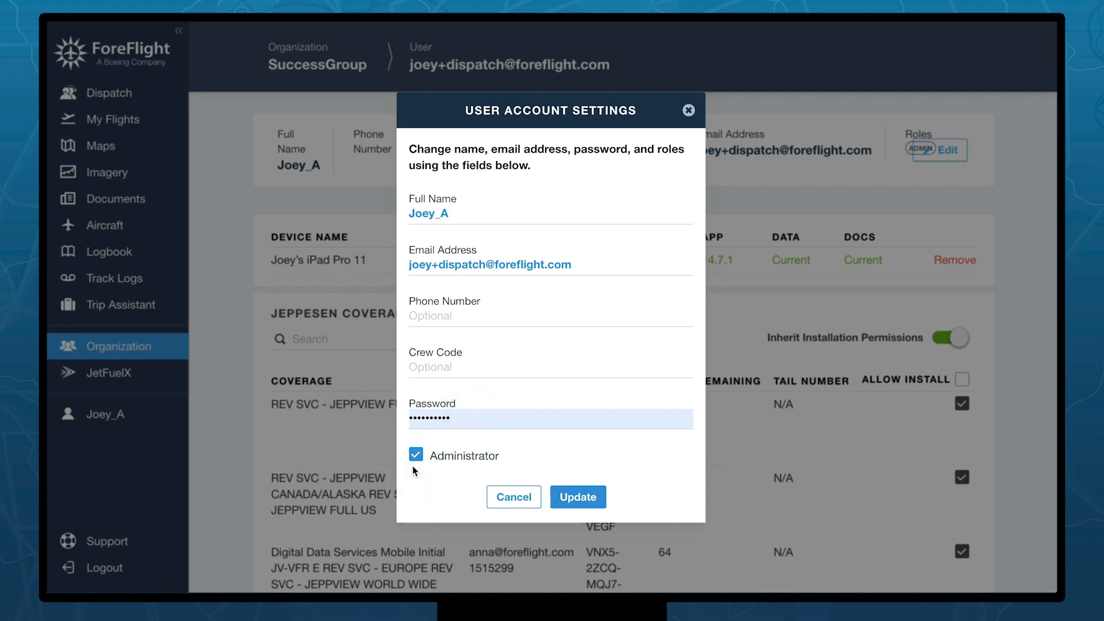
click(415, 455)
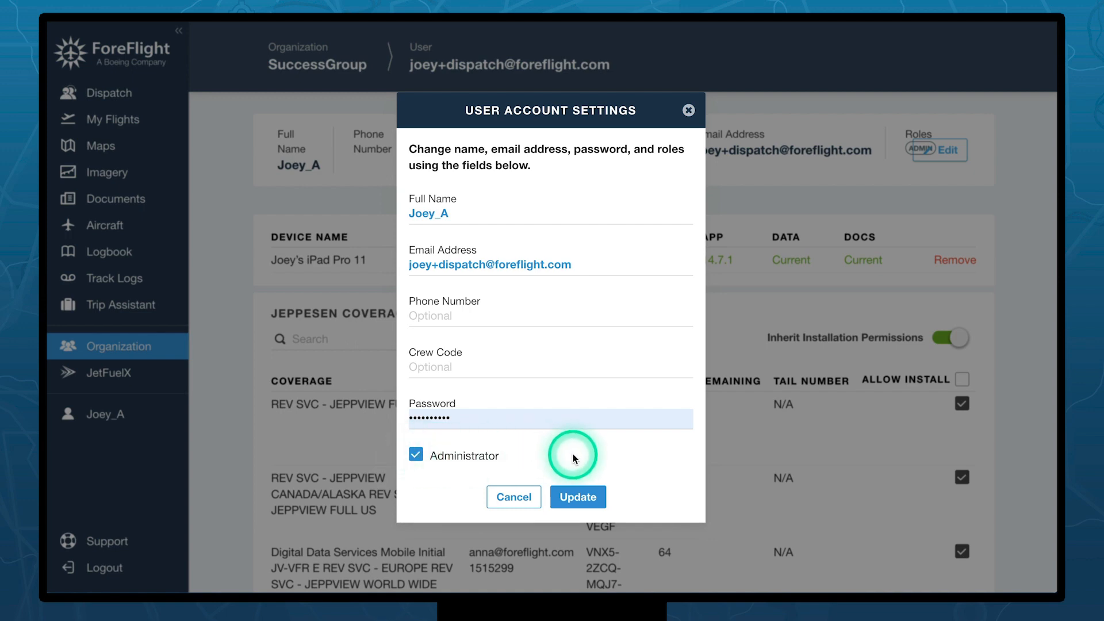
click(578, 498)
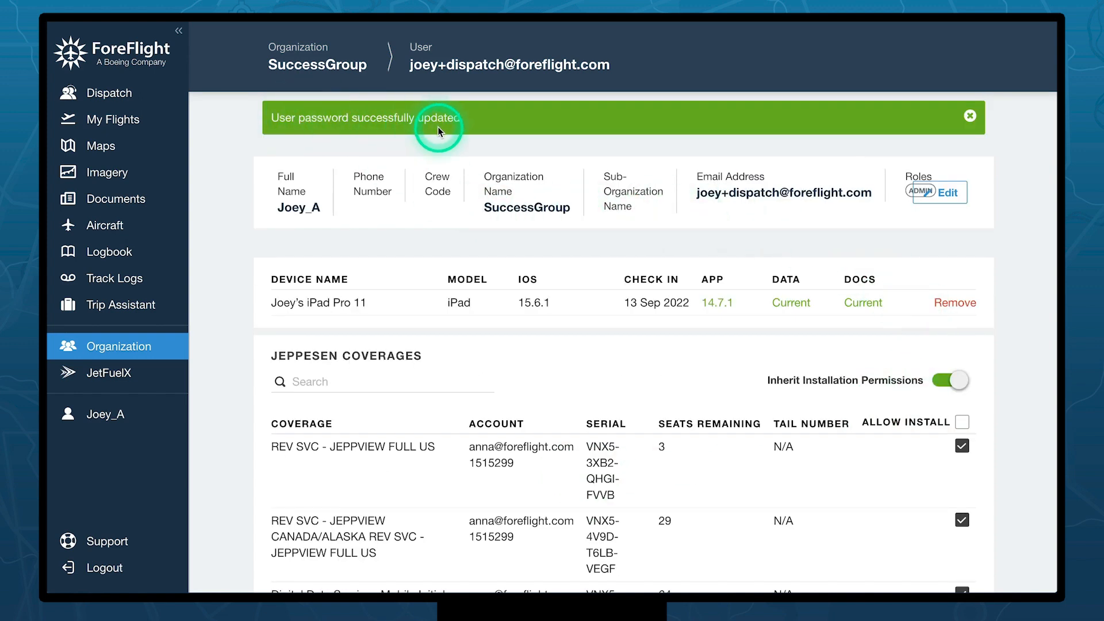
- Go back to the SuccessGroup user list and cancel removing the user added Jan 14, 2022
click(299, 68)
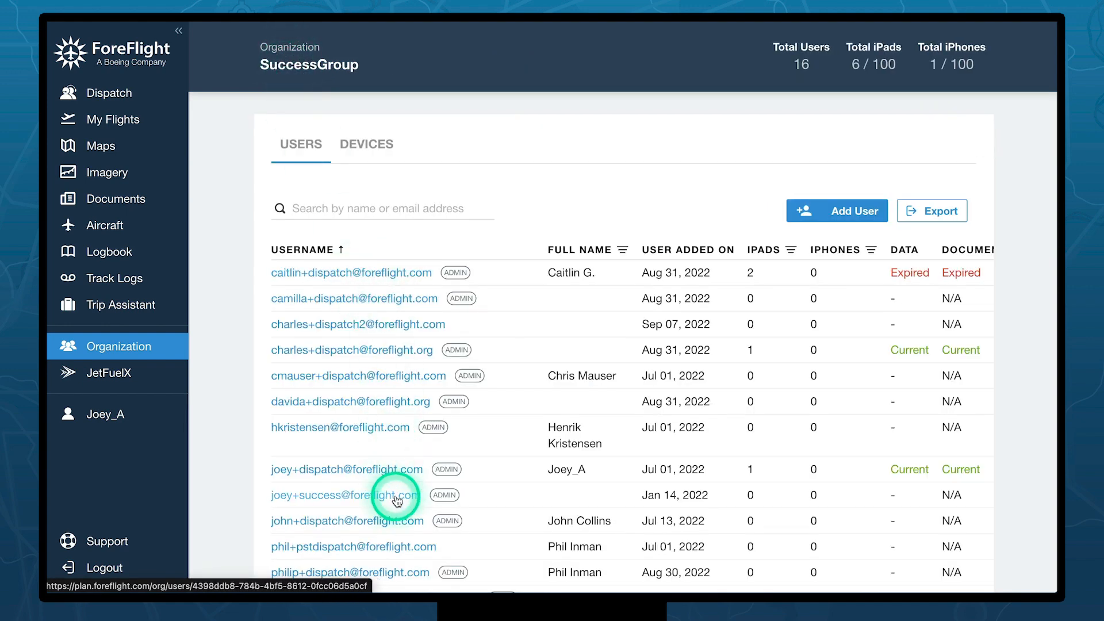
scroll(481, 452, right, 3)
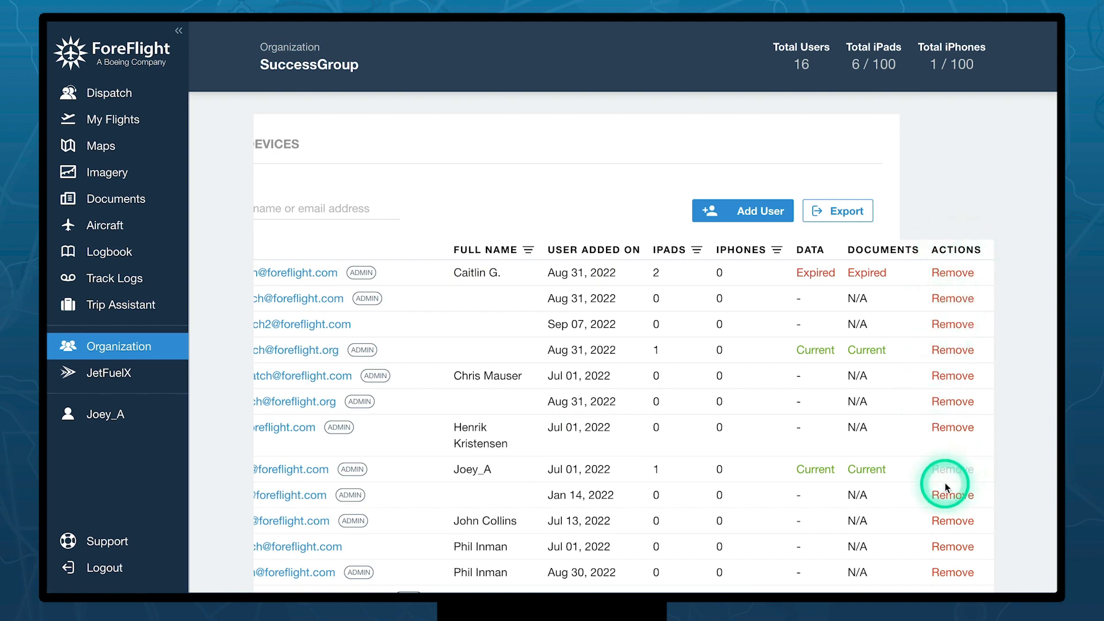
scroll(946, 488, left, 2)
scroll(938, 495, right, 2)
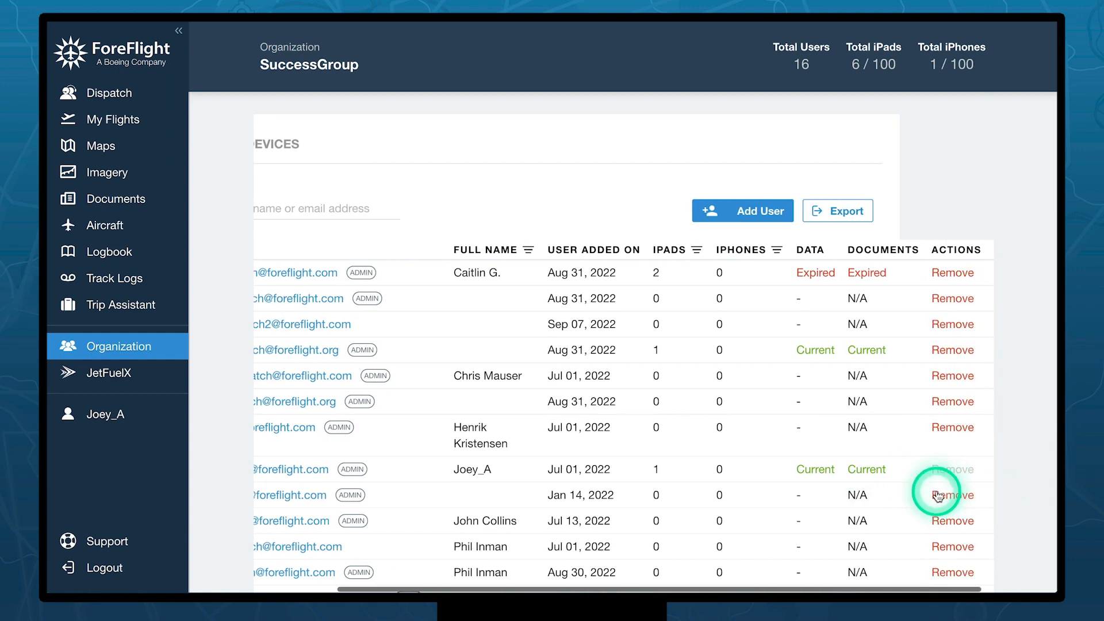
click(939, 495)
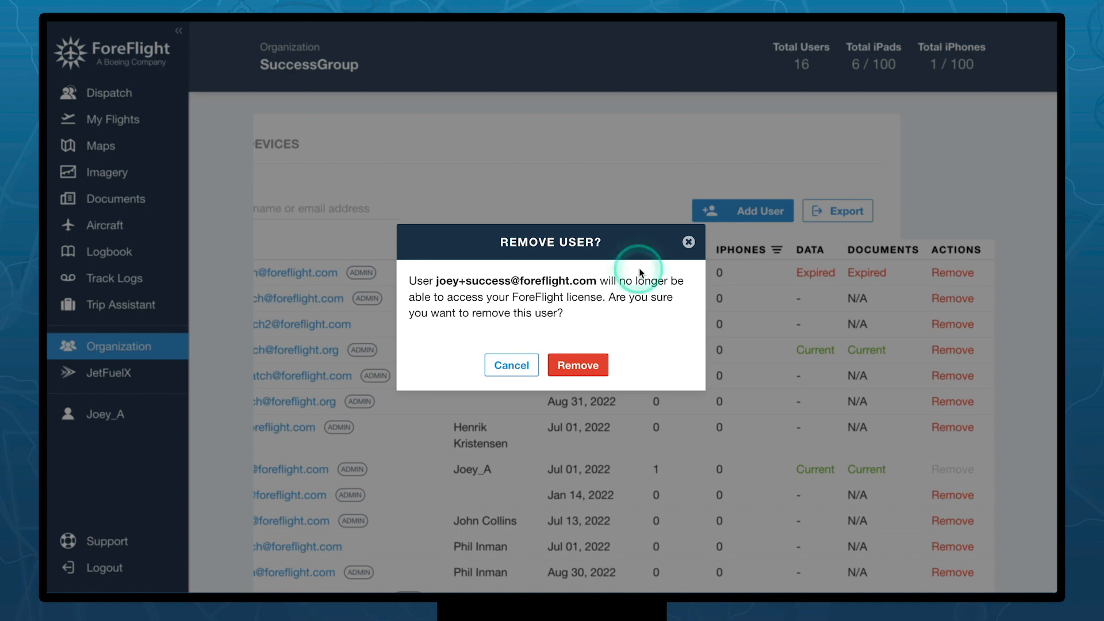
click(689, 244)
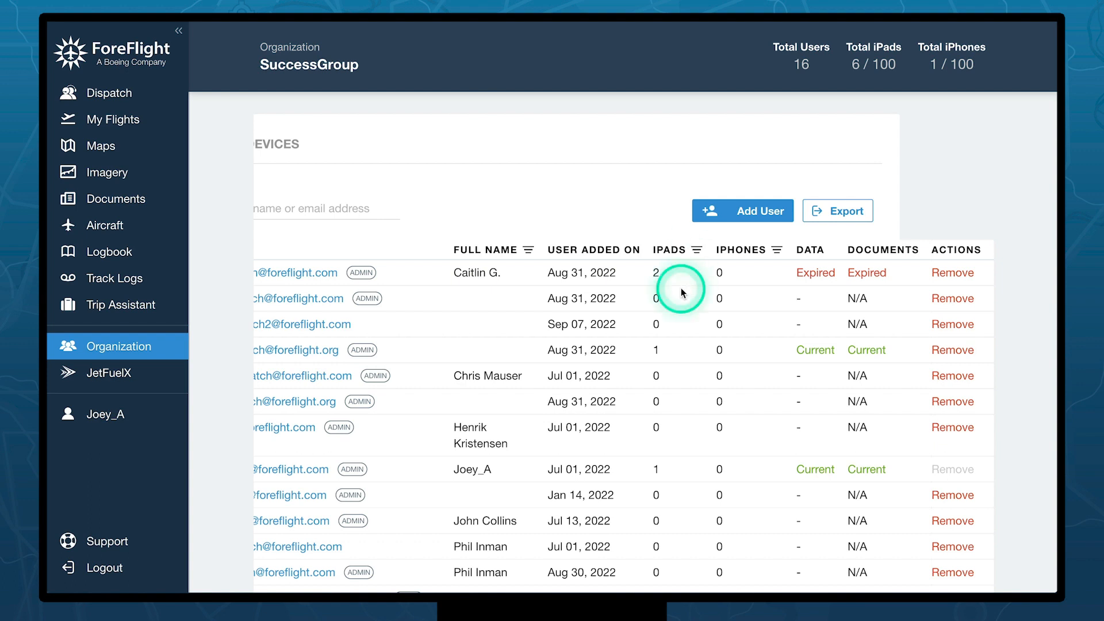
- Show SuccessGroup's seven devices and check the latest app version on the APP column
scroll(666, 291, left, 3)
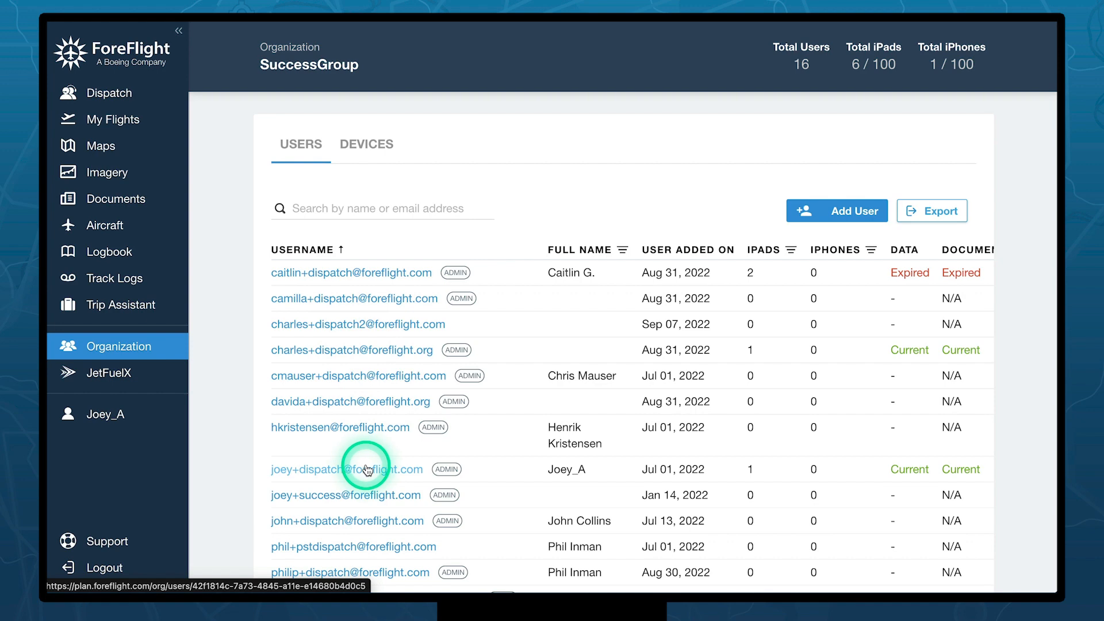
click(375, 151)
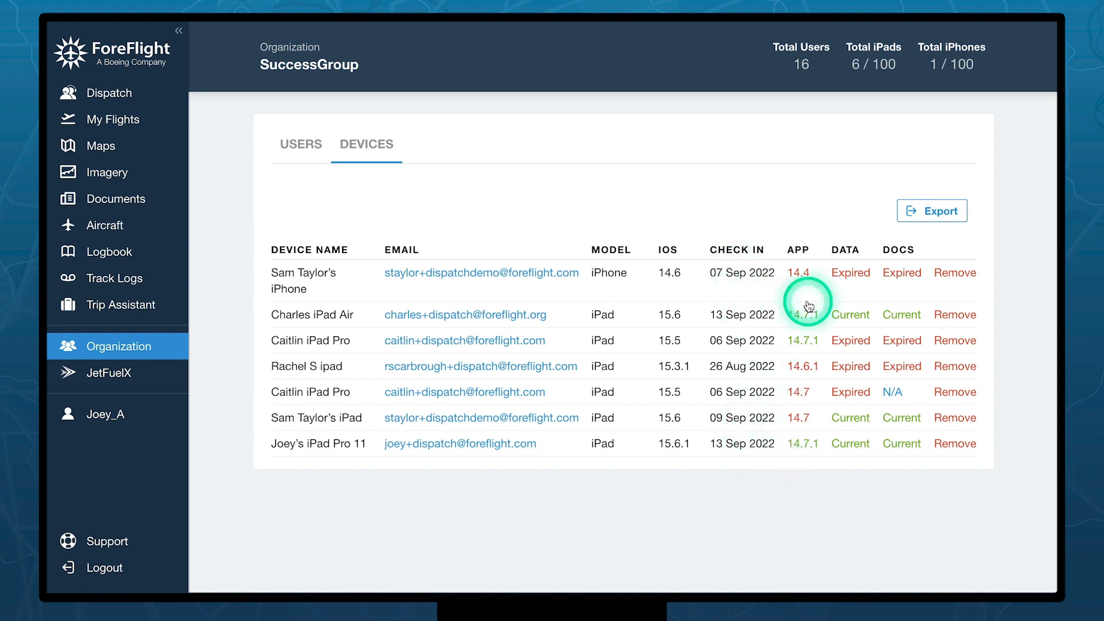
mouse_move(799, 275)
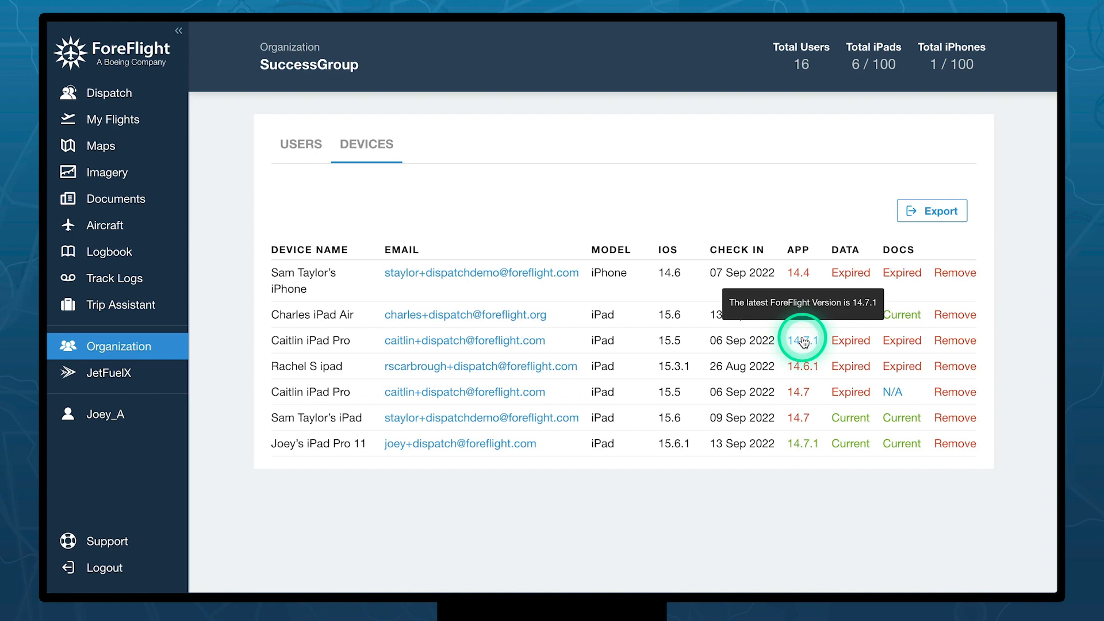
click(848, 446)
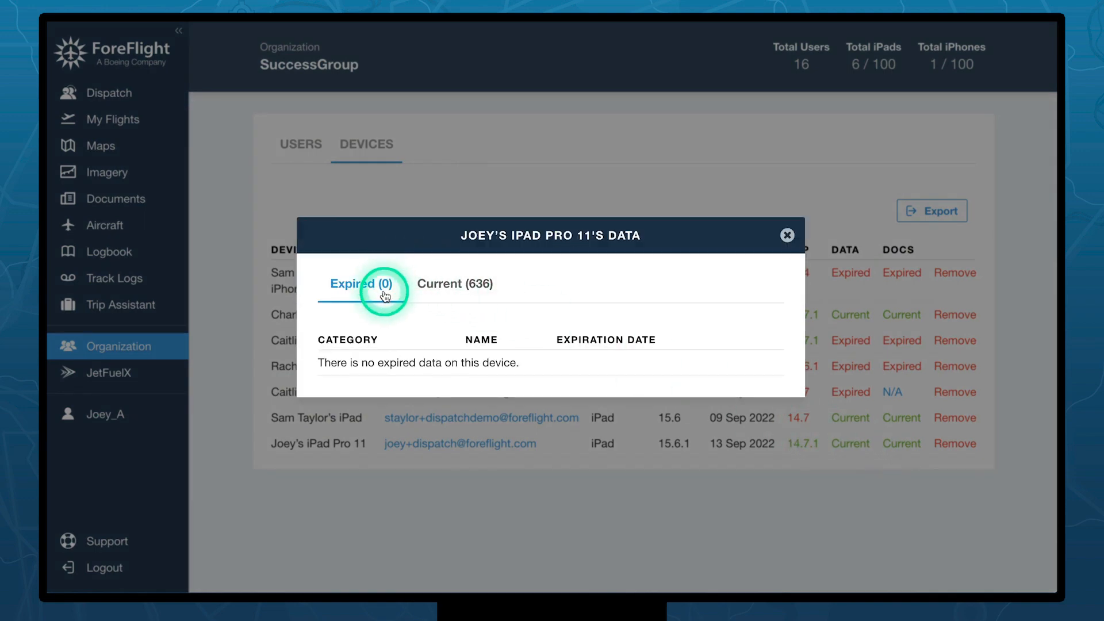
click(449, 286)
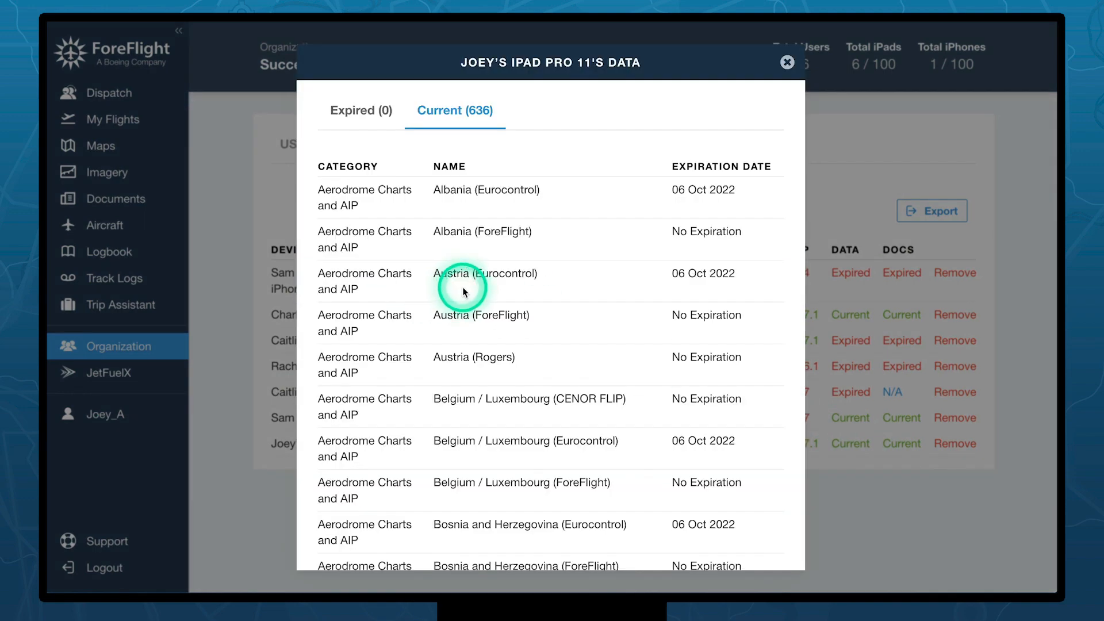
click(787, 63)
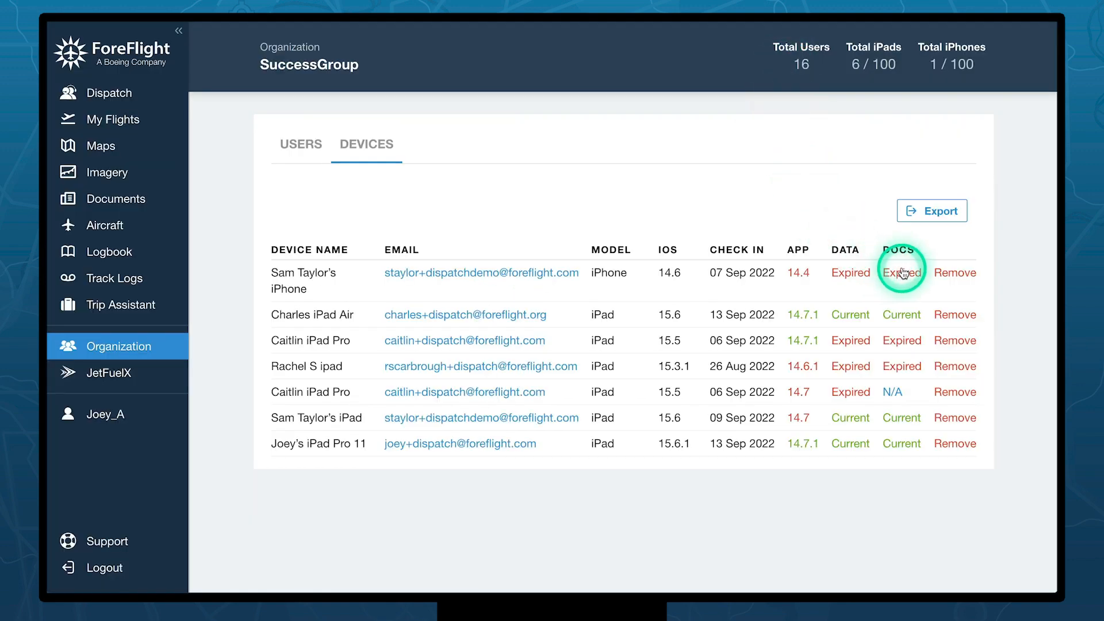
click(904, 316)
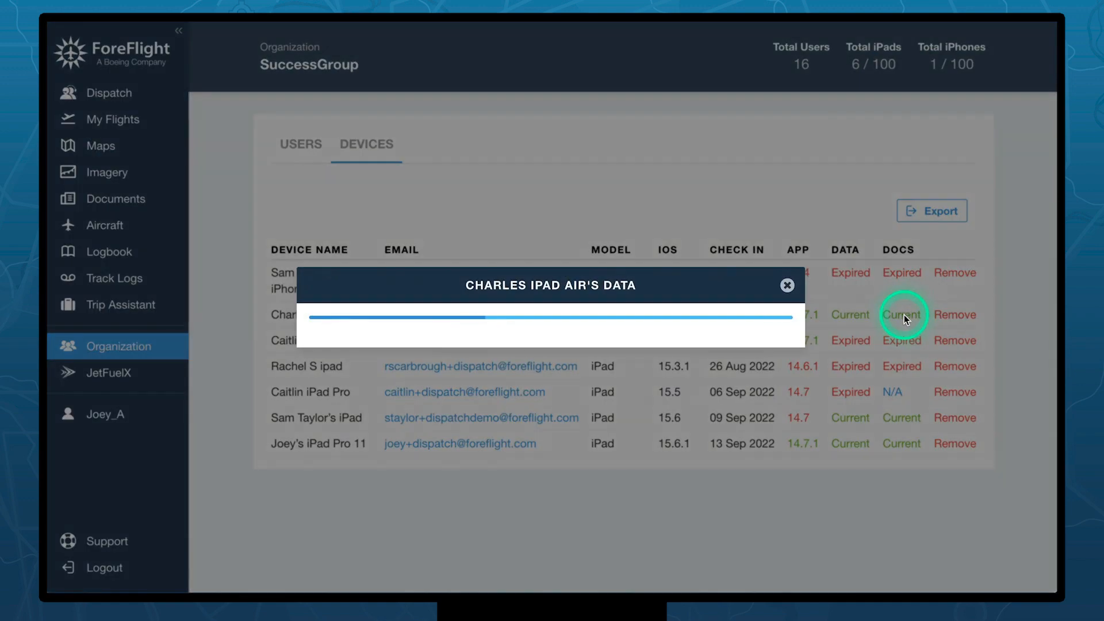
click(457, 284)
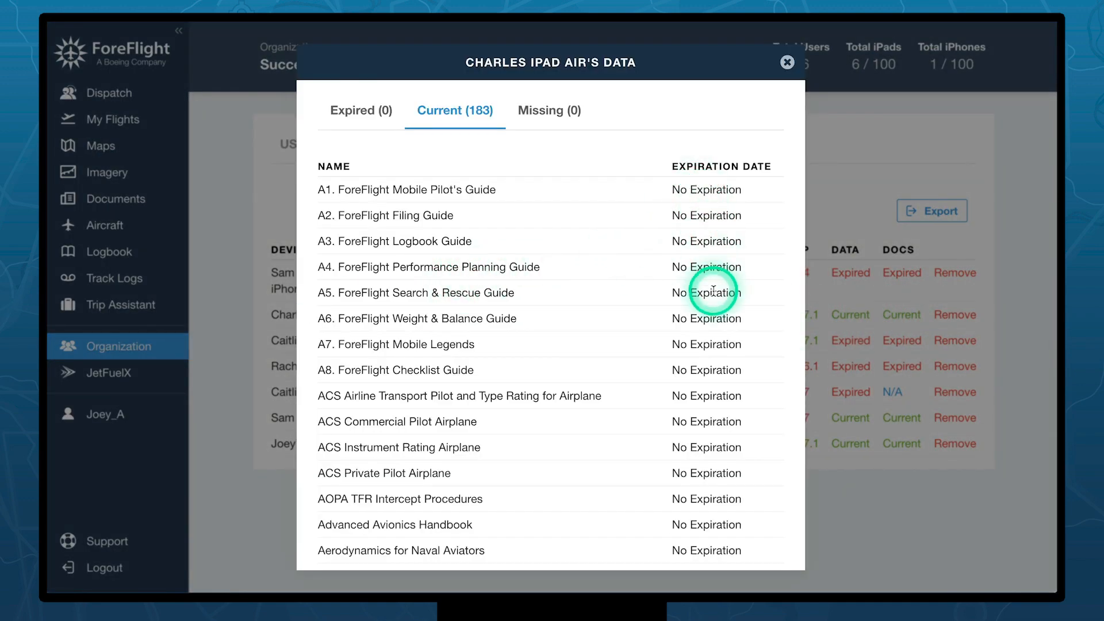
click(786, 62)
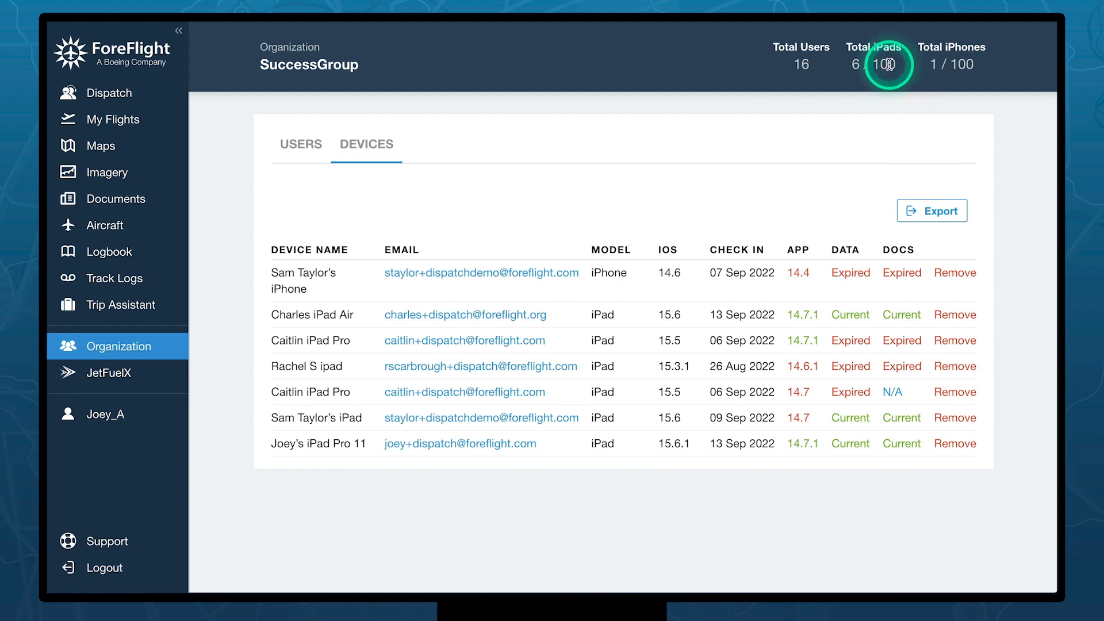
- Open your Account page with the Business Performance subscription: 100 licences through 01 Jul 2025
click(875, 93)
click(842, 250)
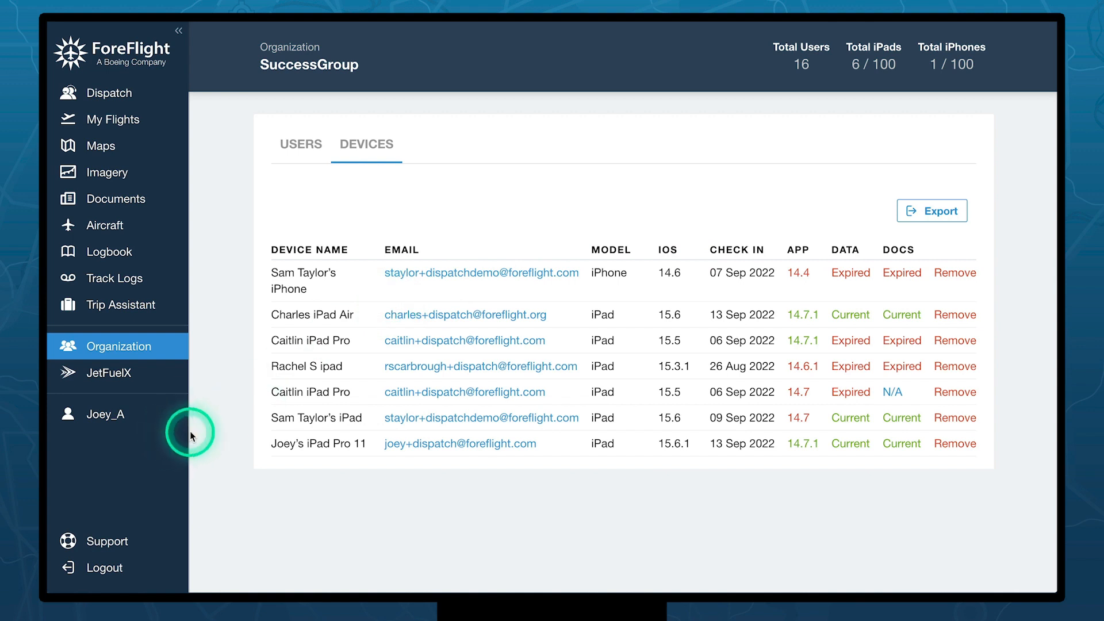
click(143, 424)
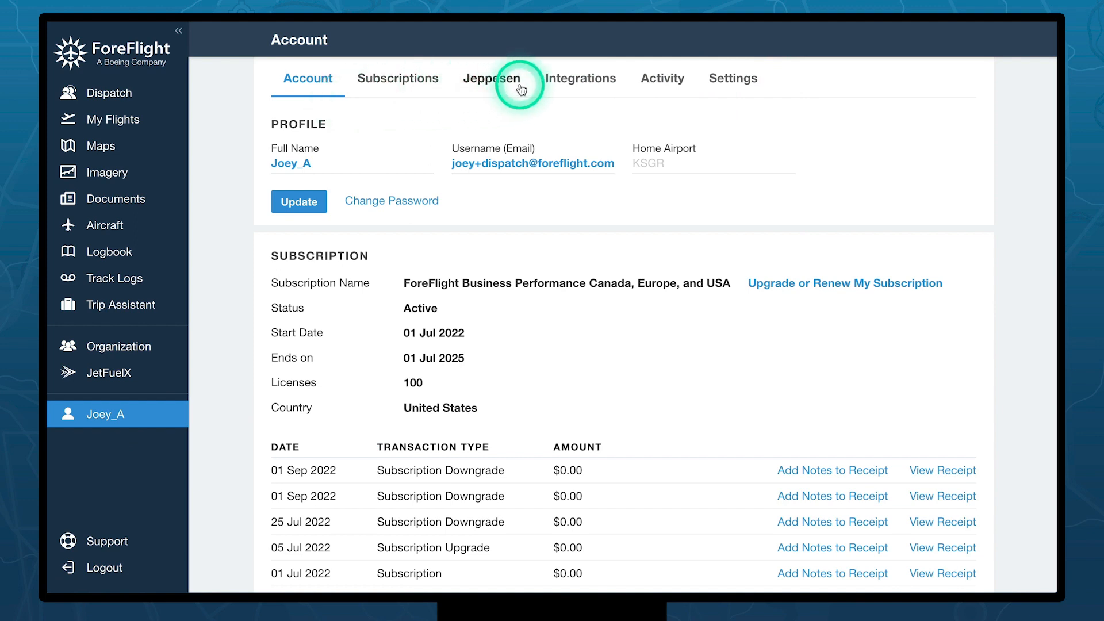
- Review Compliance, Timezone and Briefing Format settings, then view Dispatch and Runway Analysis aircraft subscriptions
click(724, 85)
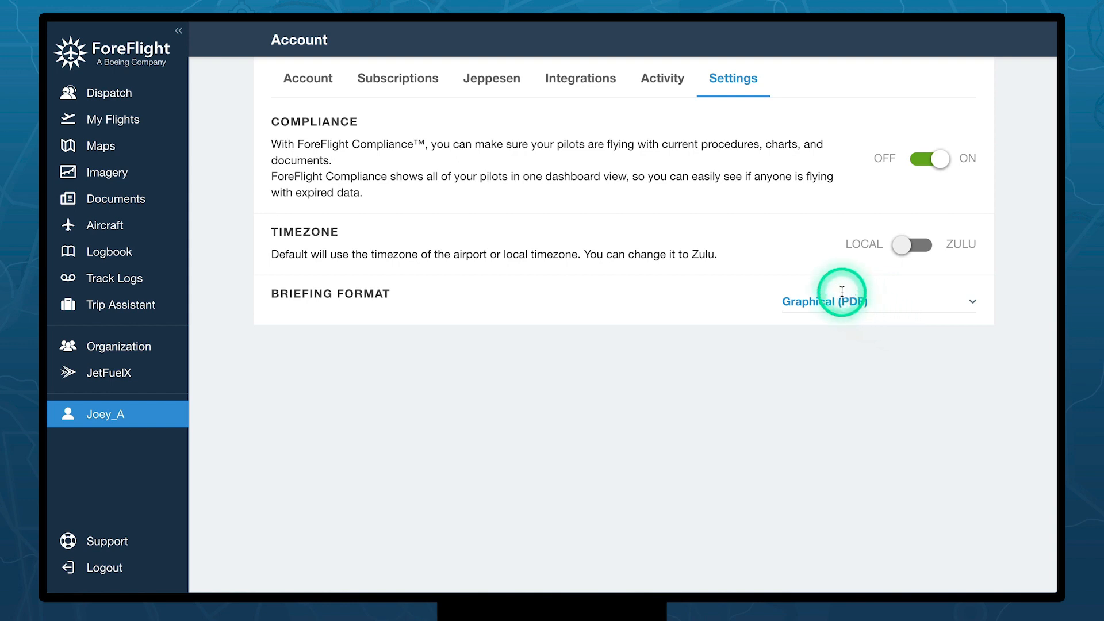
click(402, 86)
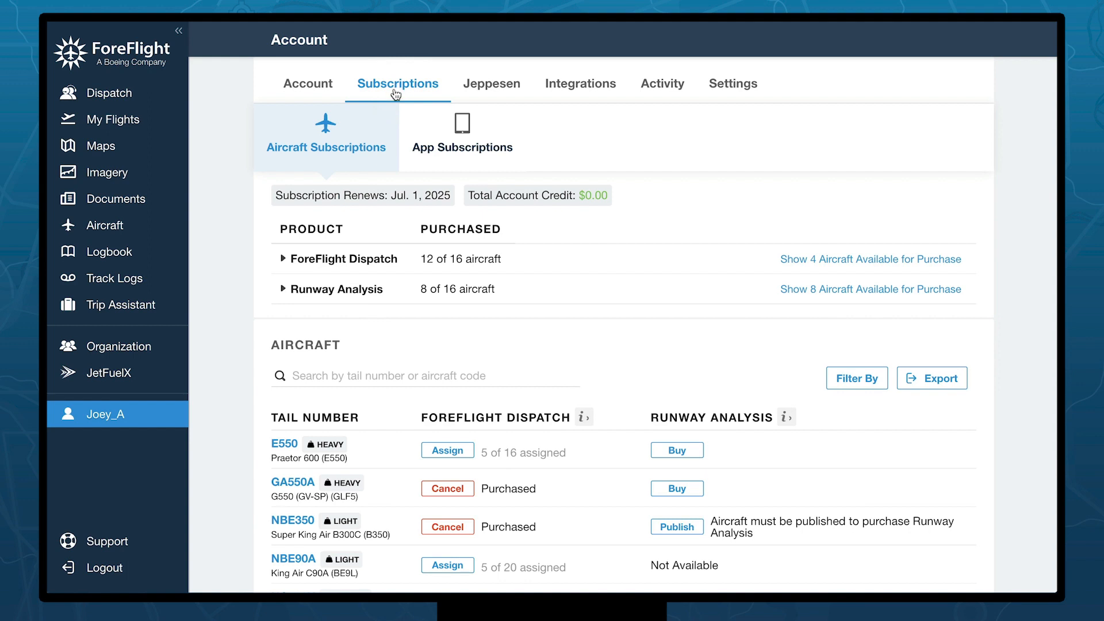
- Review the app subscription transactions, then bring up the Jeppesen accounts page
click(331, 140)
click(532, 136)
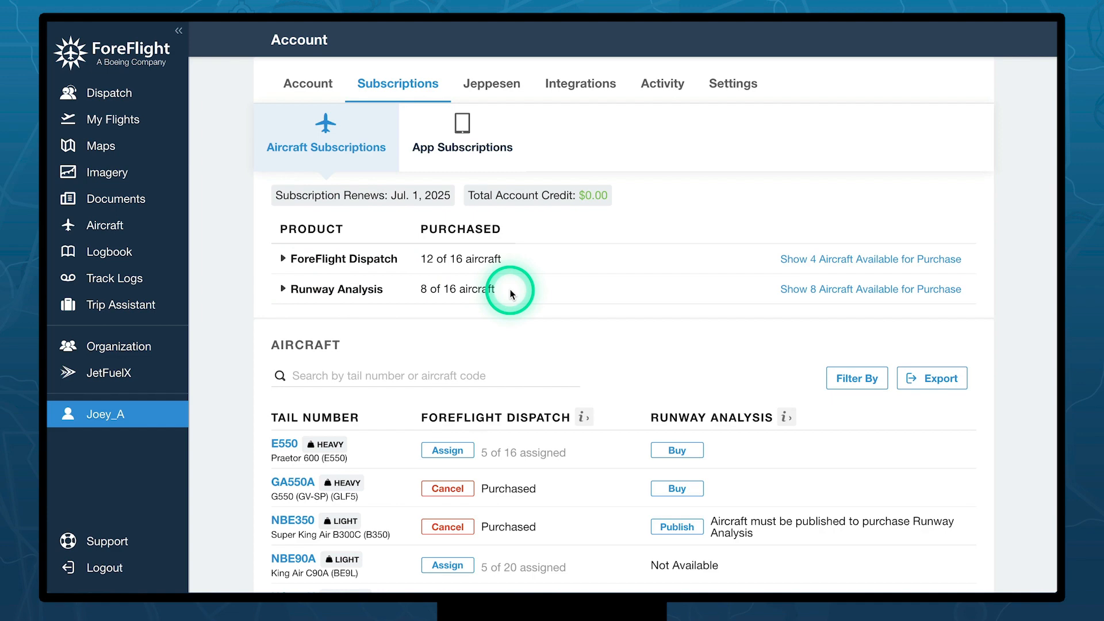
click(480, 131)
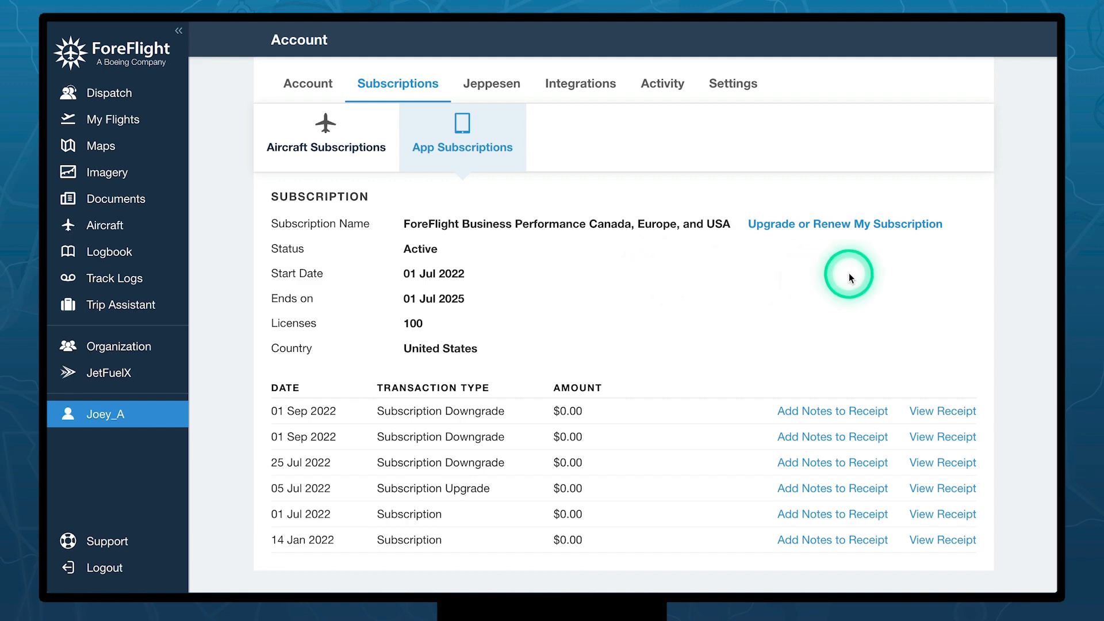
click(493, 85)
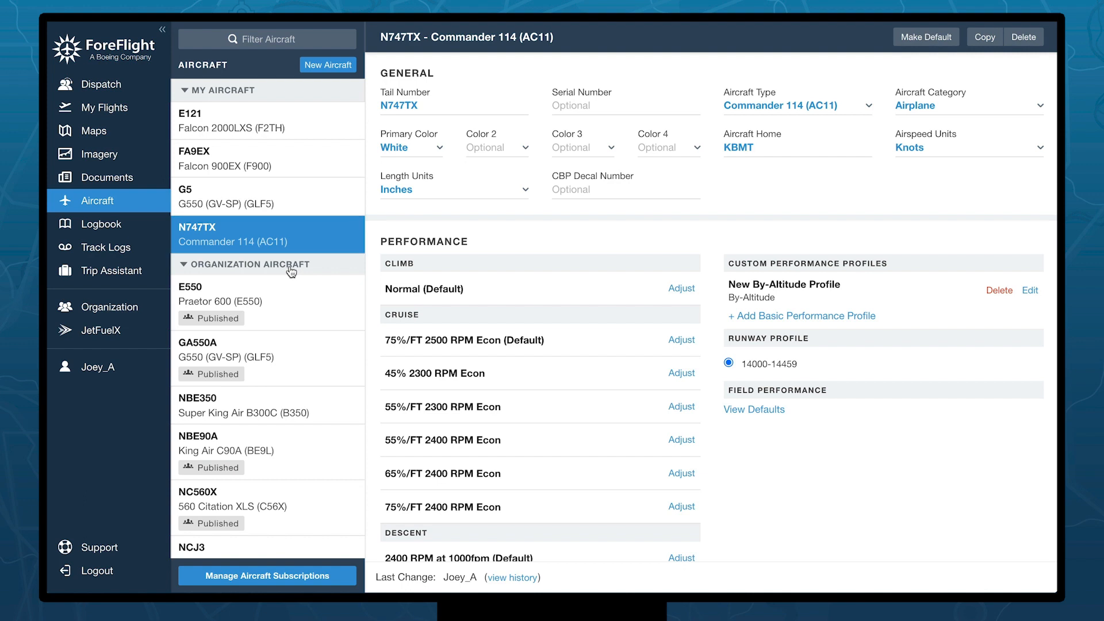
click(246, 126)
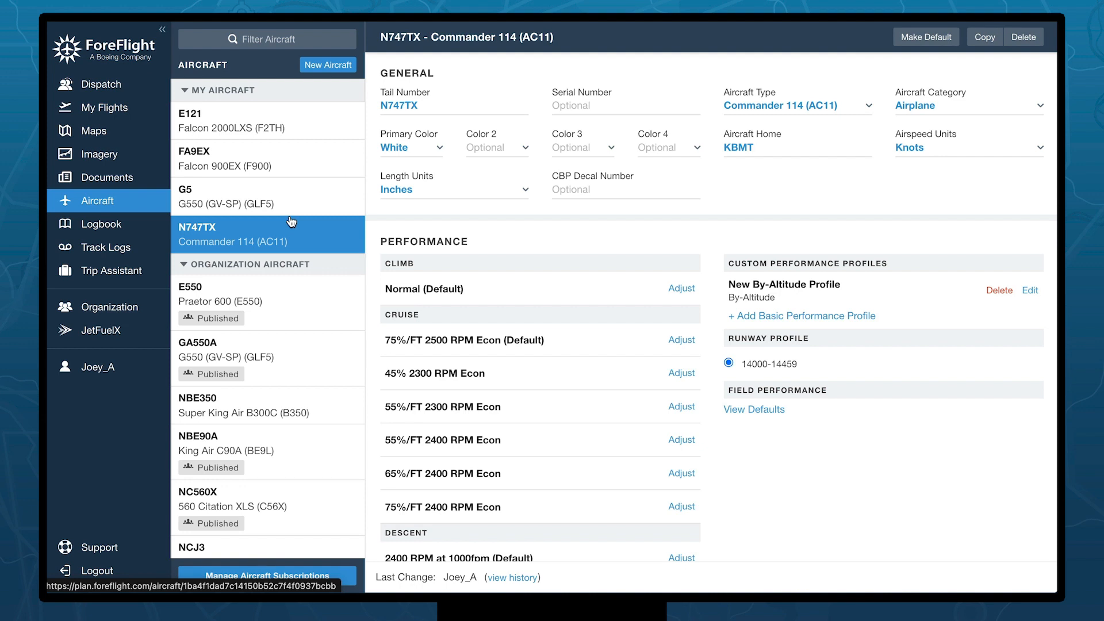
- Open organization aircraft E550 and browse the Aircraft Type choices, keeping Praetor 600
click(273, 294)
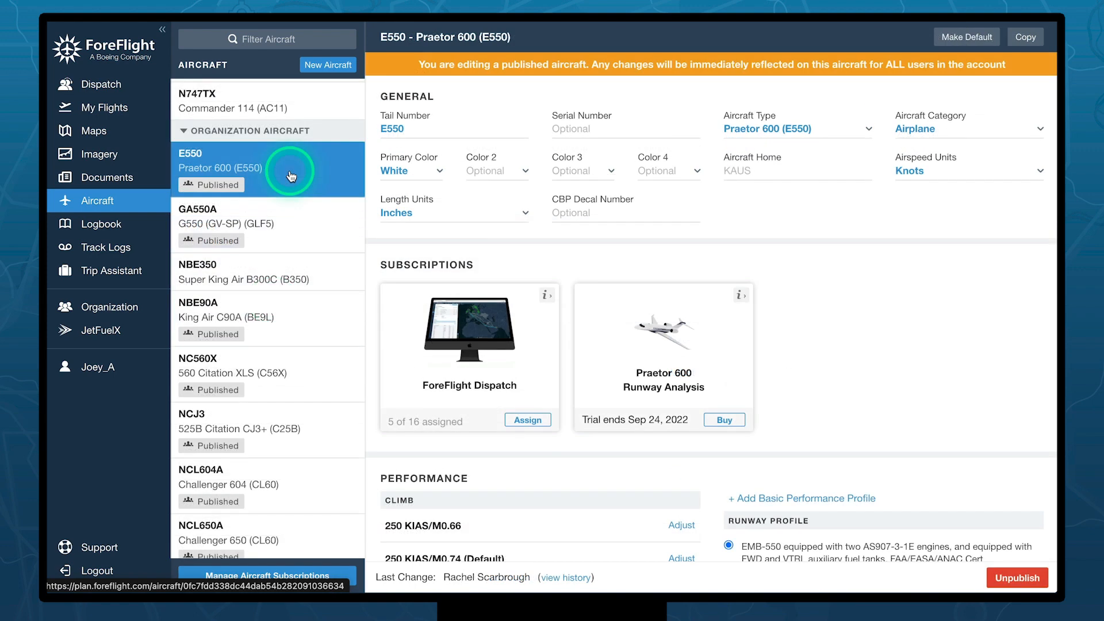
scroll(758, 213, down, 2)
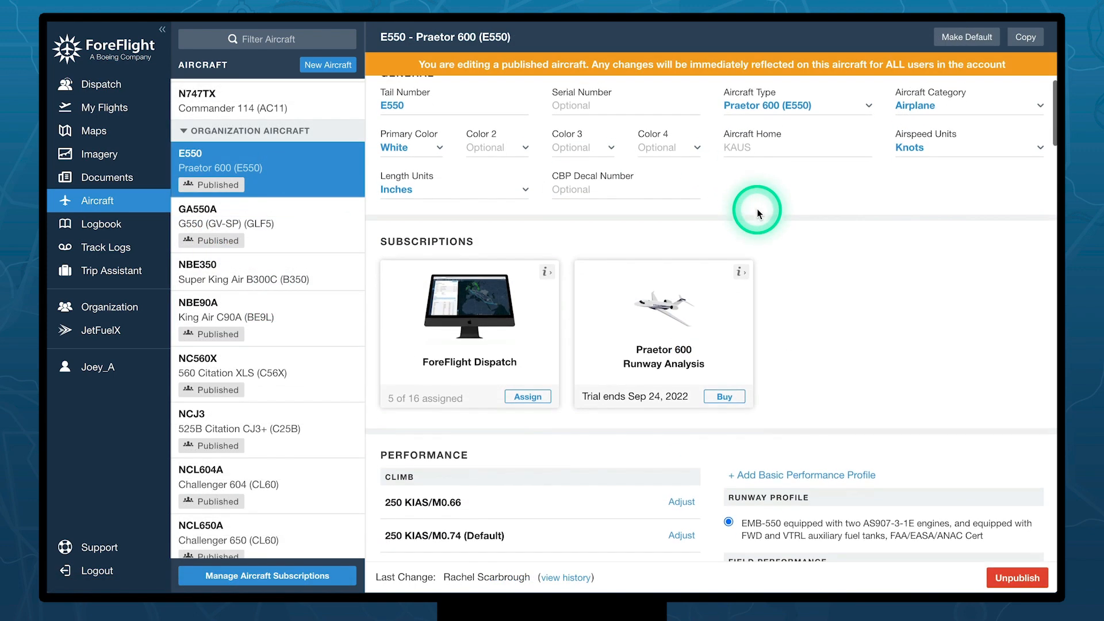
scroll(758, 214, up, 2)
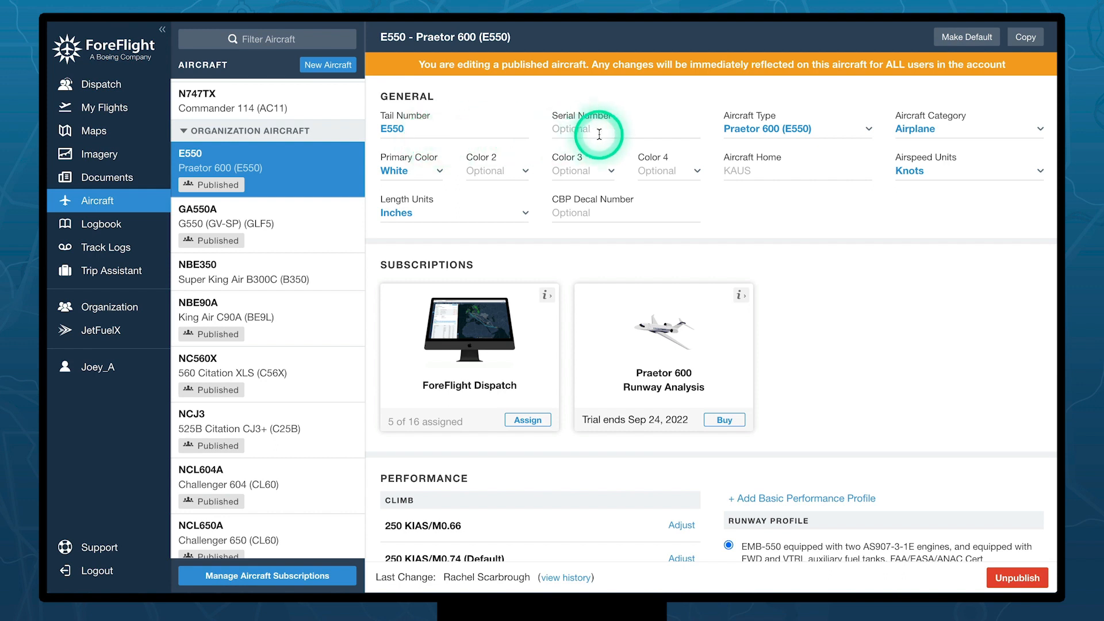
click(841, 127)
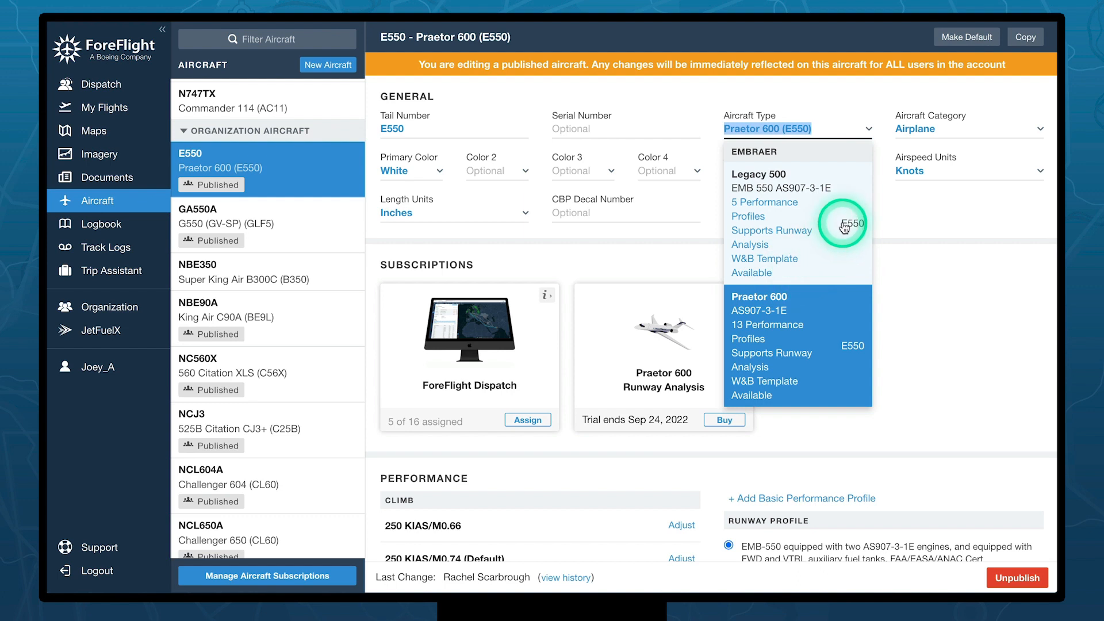
click(912, 222)
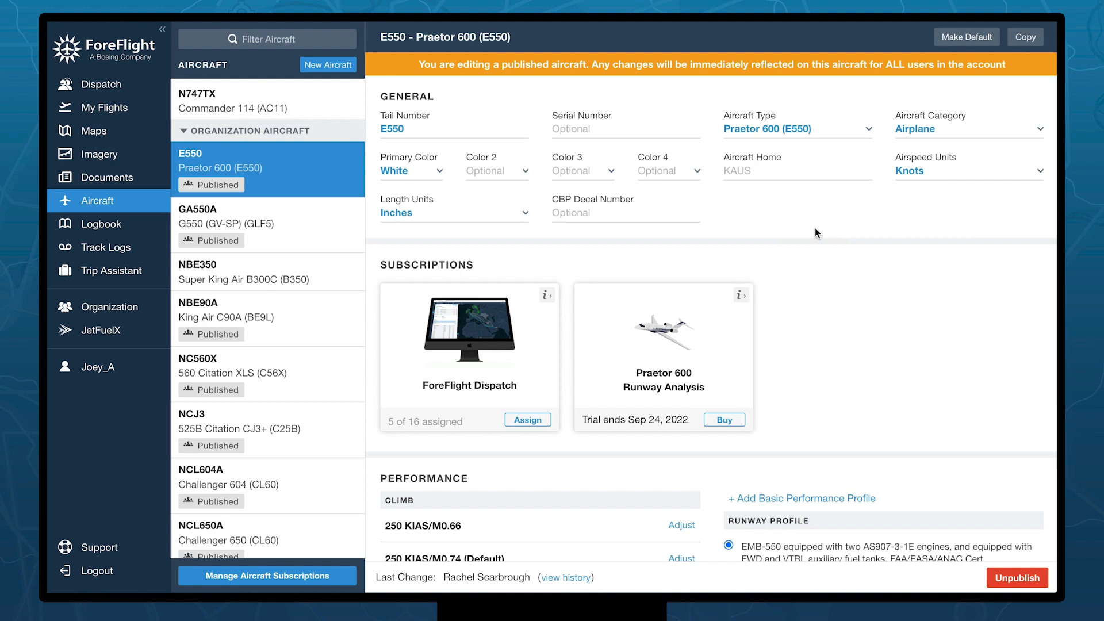
click(950, 132)
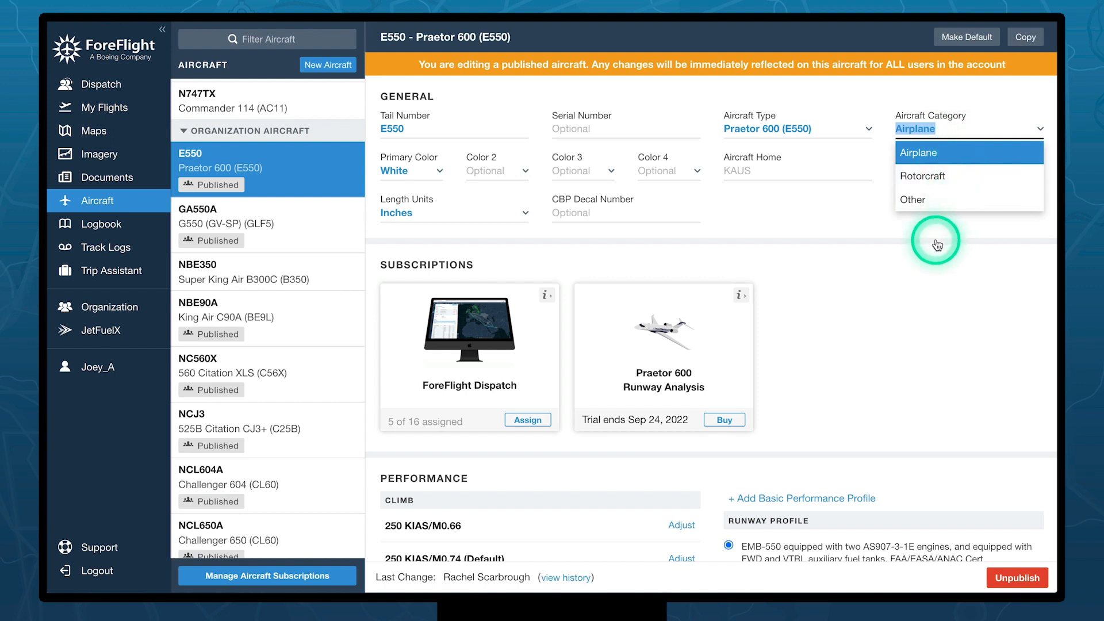
click(887, 240)
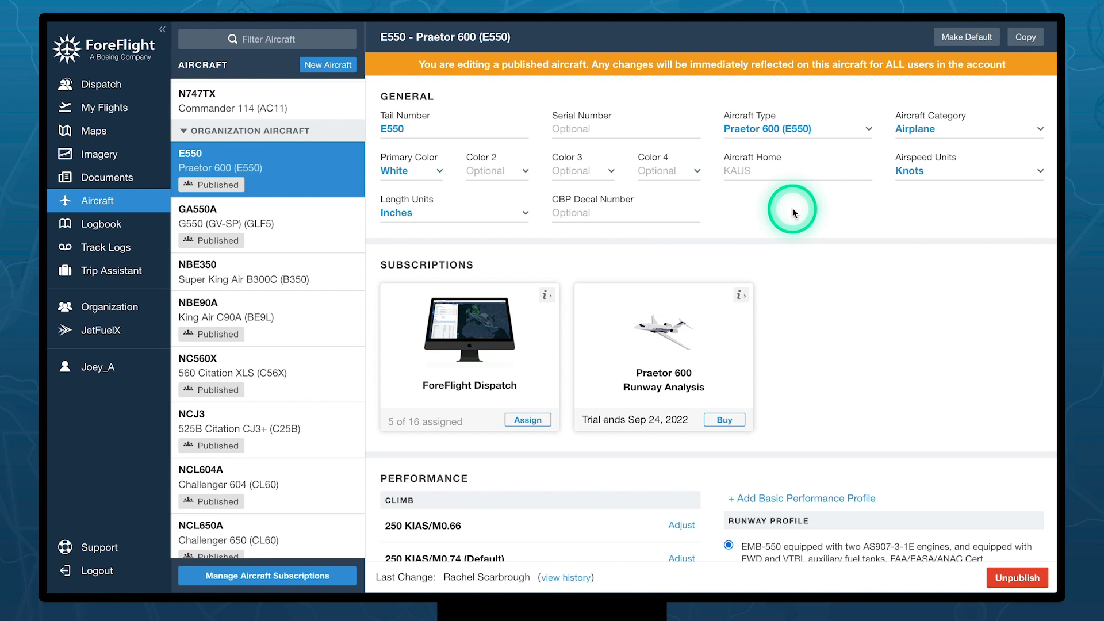
scroll(792, 210, down, 3)
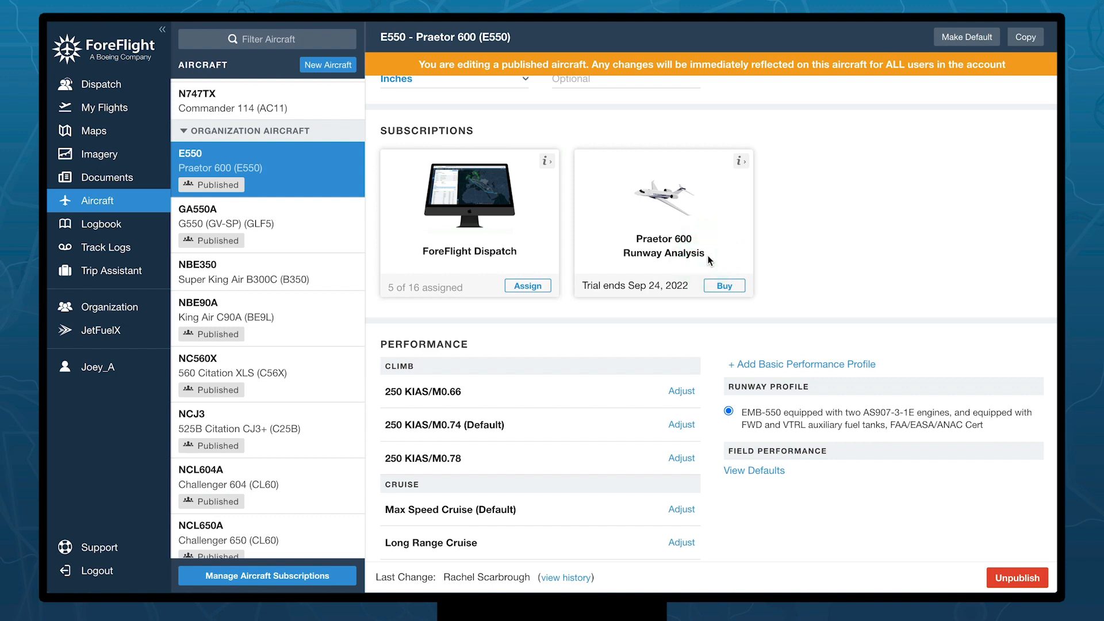
scroll(708, 255, down, 4)
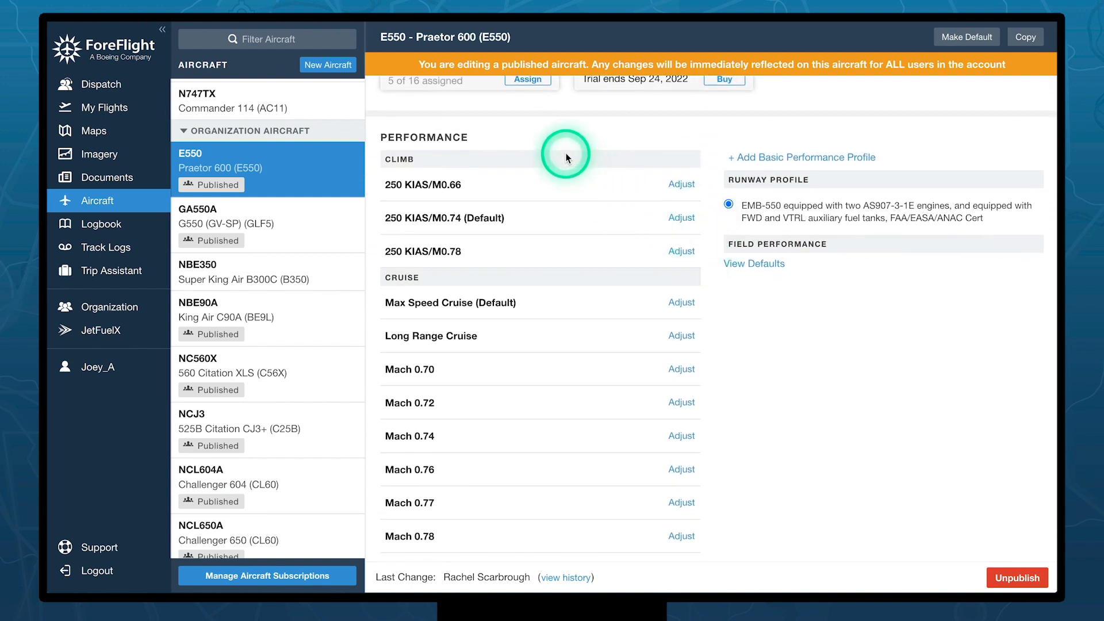
scroll(566, 157, down, 1)
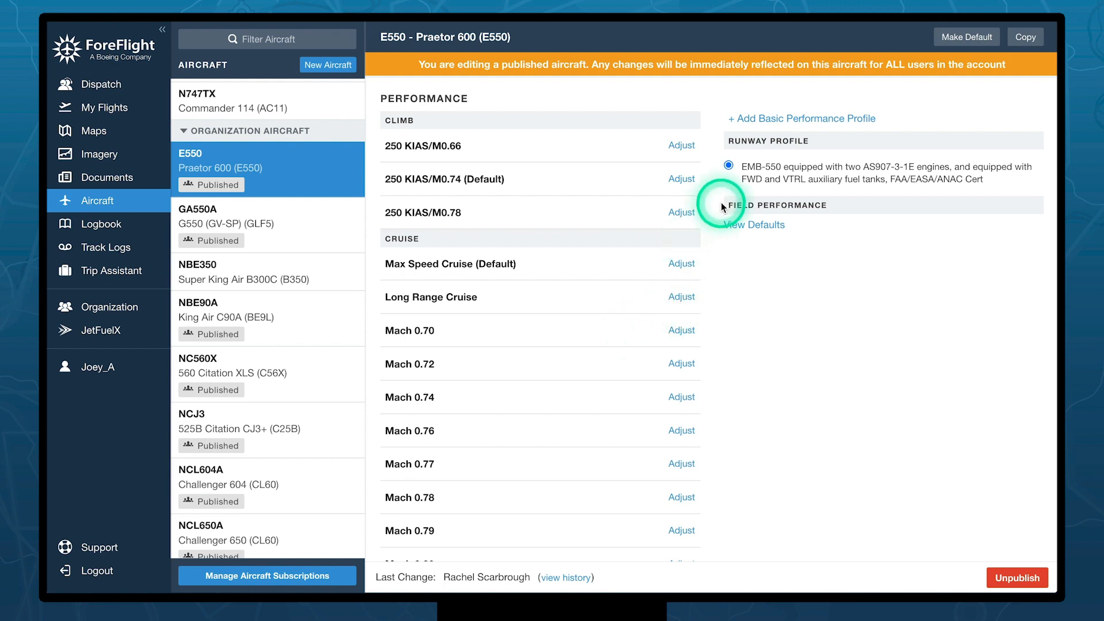
click(766, 119)
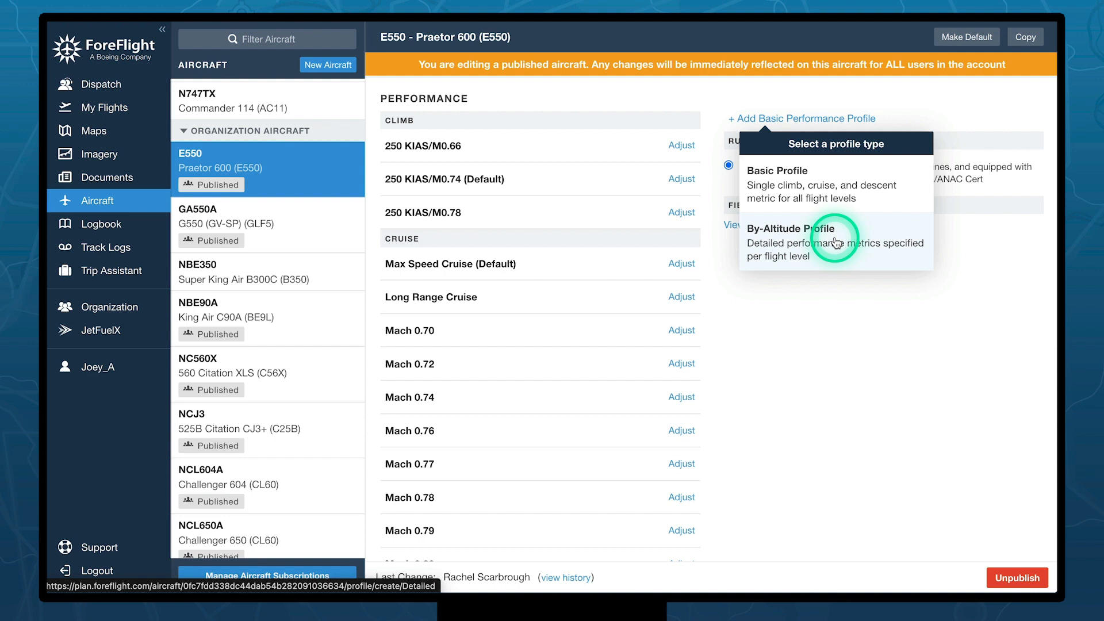
click(879, 325)
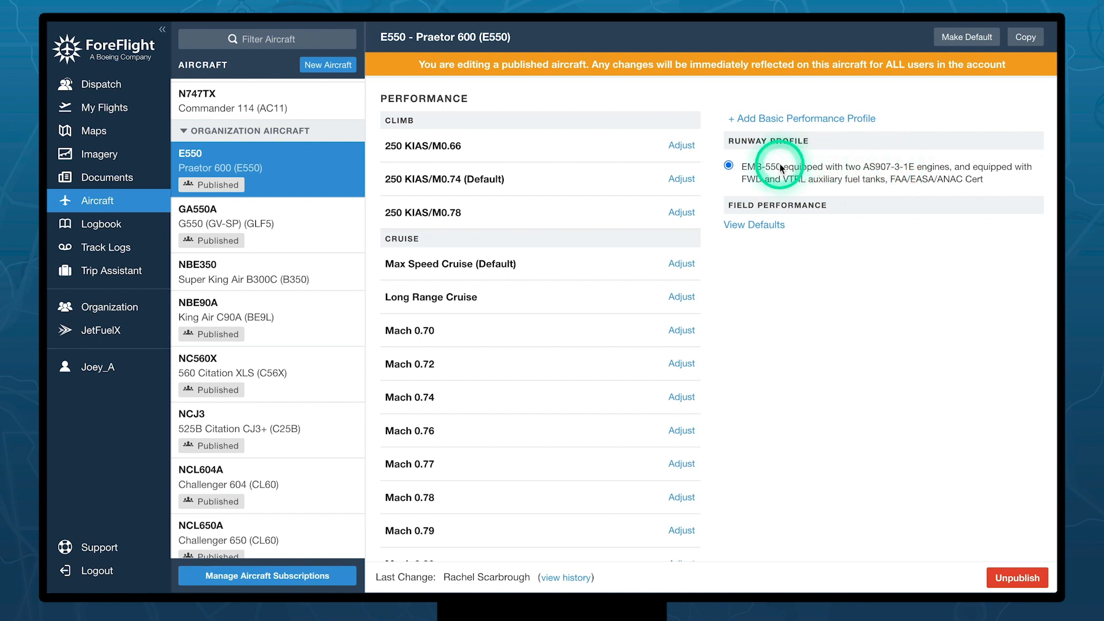
click(770, 228)
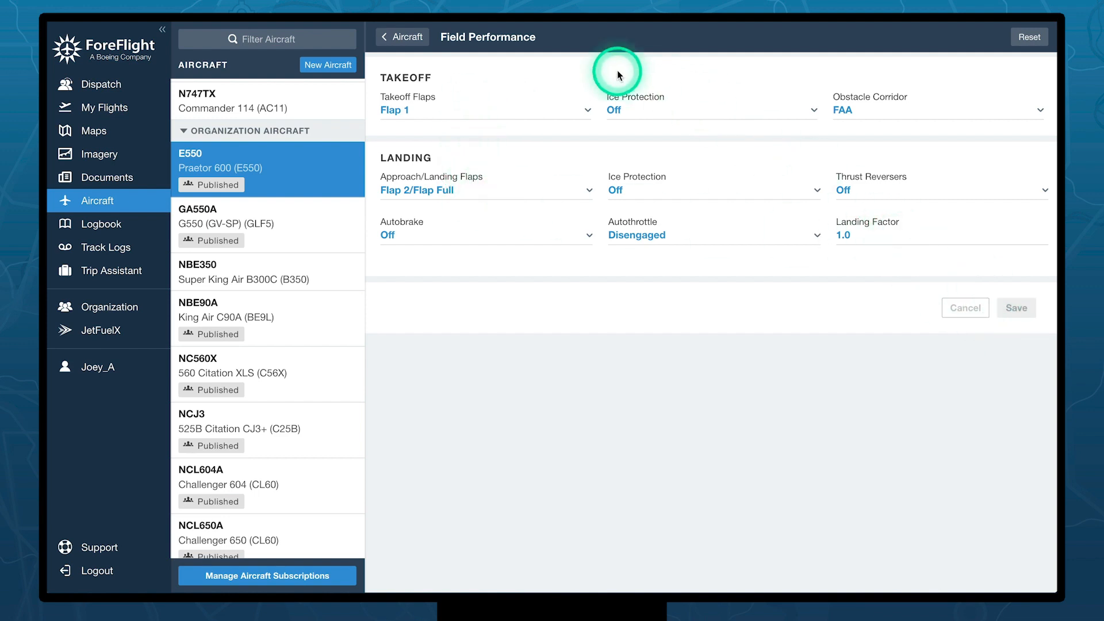
click(406, 37)
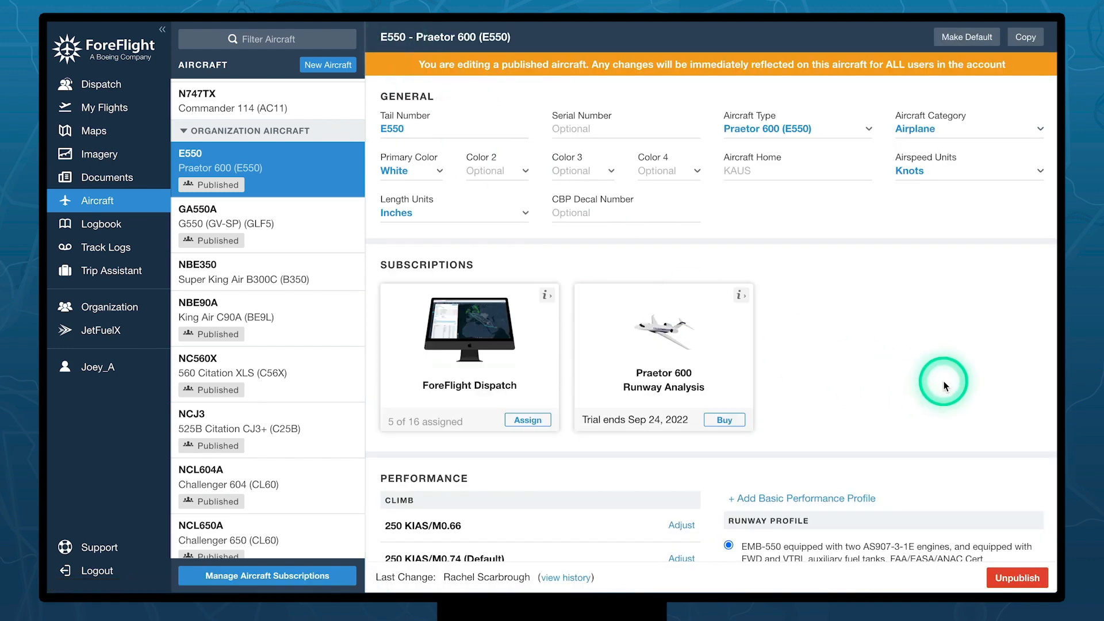
- Scroll through E550's performance profiles and open adjustments for the 250 KIAS/M0.66 climb
scroll(937, 377, down, 6)
scroll(625, 369, down, 2)
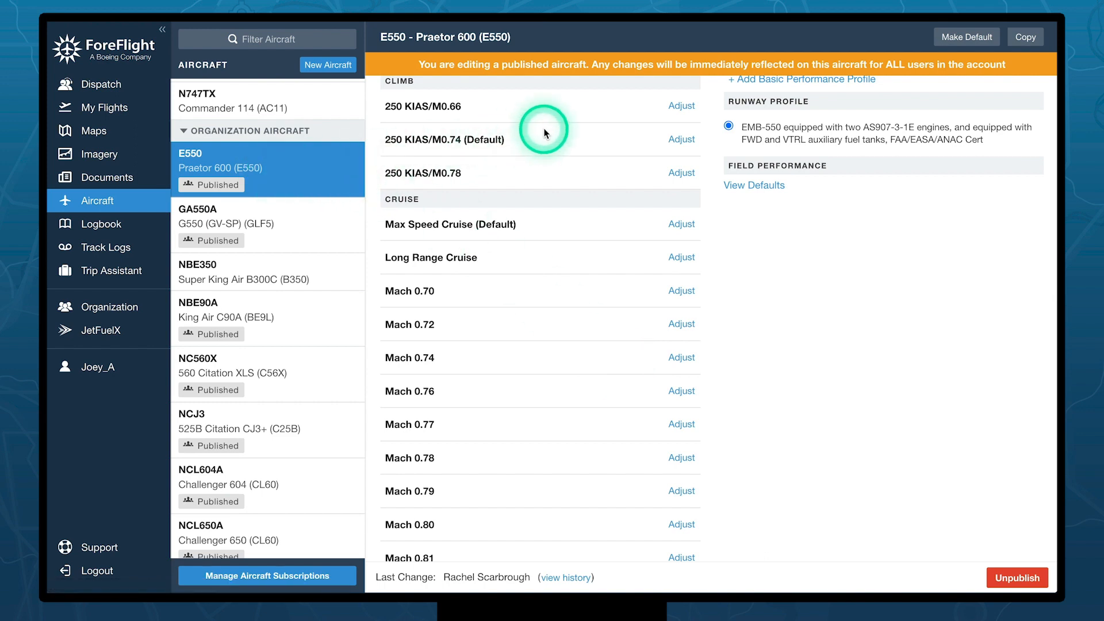
scroll(521, 166, down, 2)
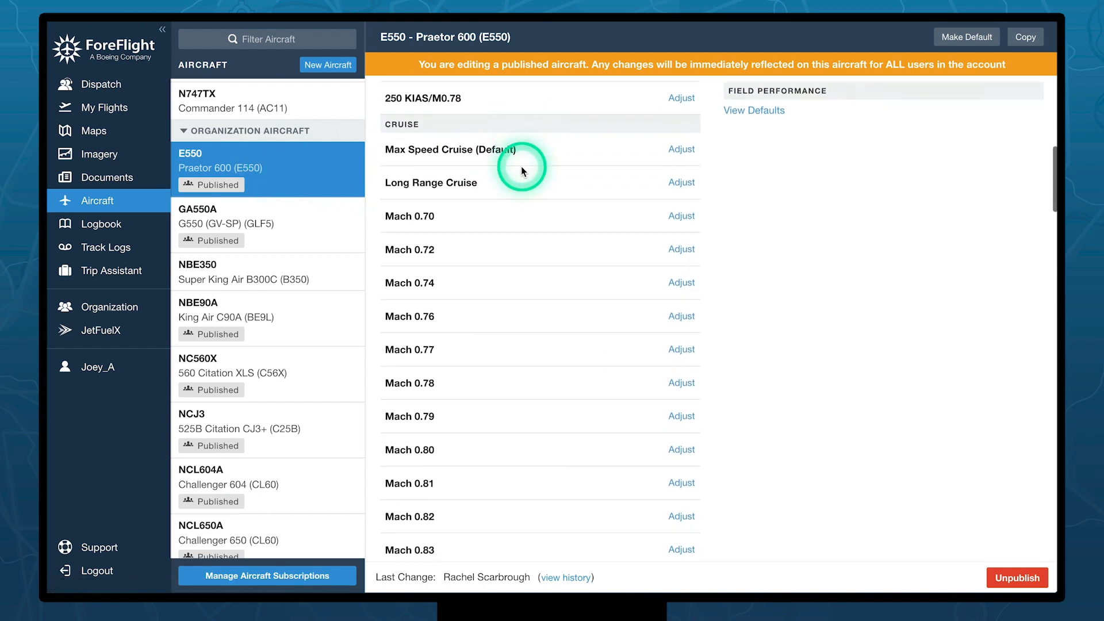
scroll(521, 167, down, 5)
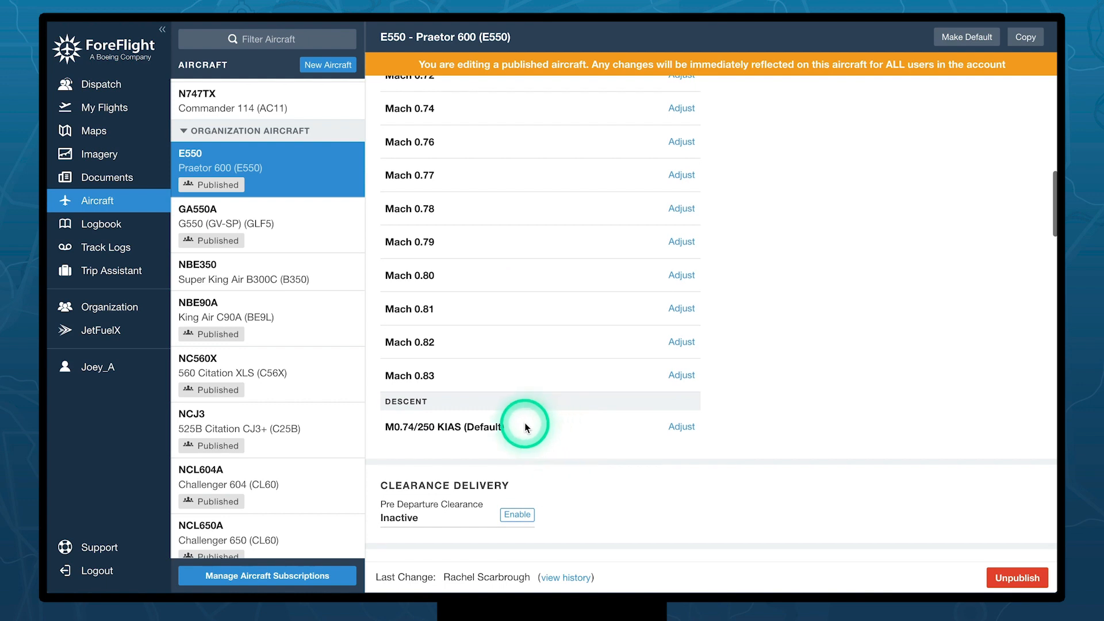
scroll(583, 431, up, 6)
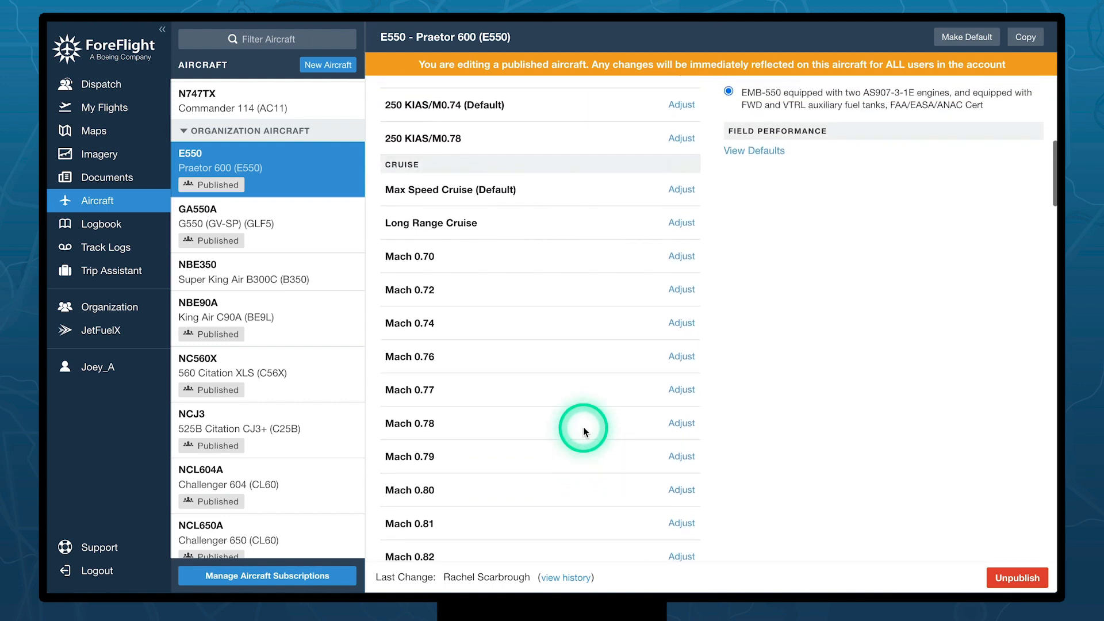
scroll(584, 426, up, 1)
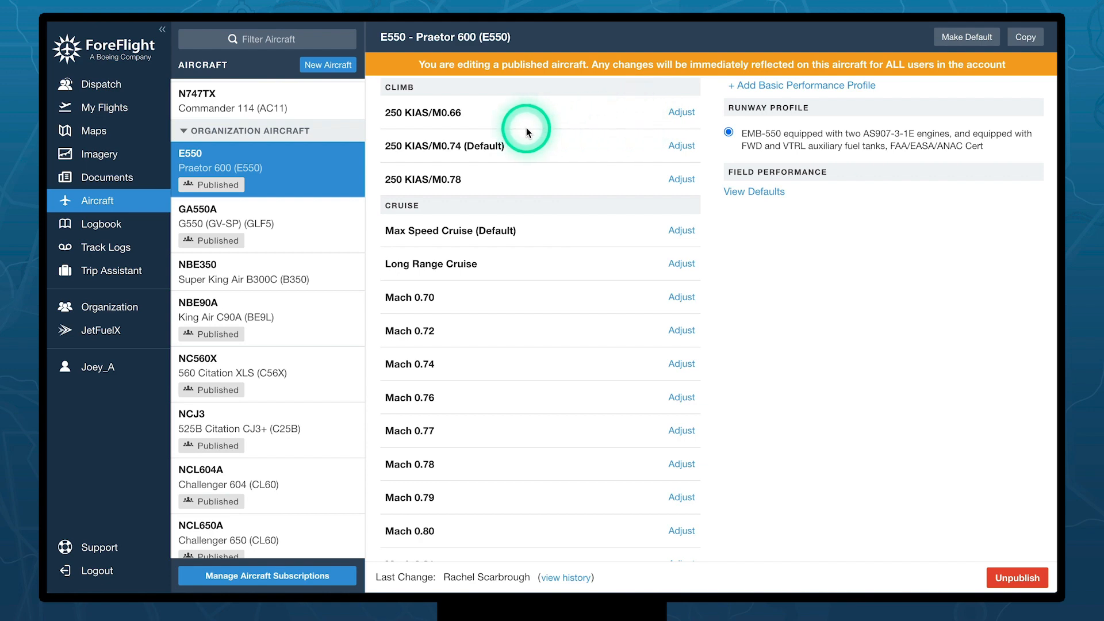
scroll(550, 185, down, 3)
scroll(549, 185, up, 3)
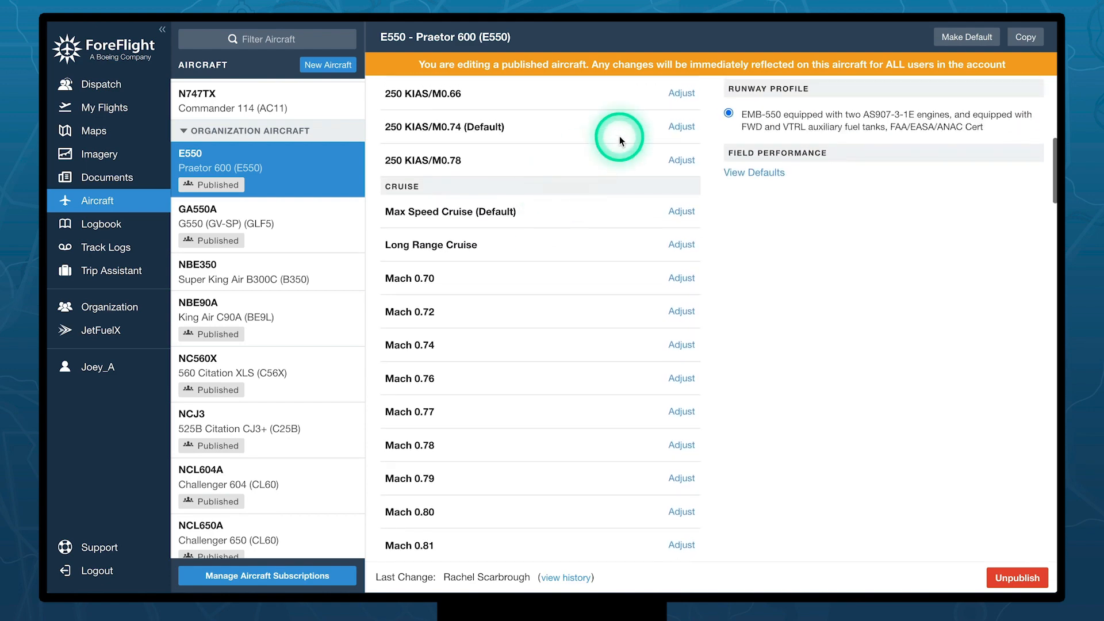
click(684, 93)
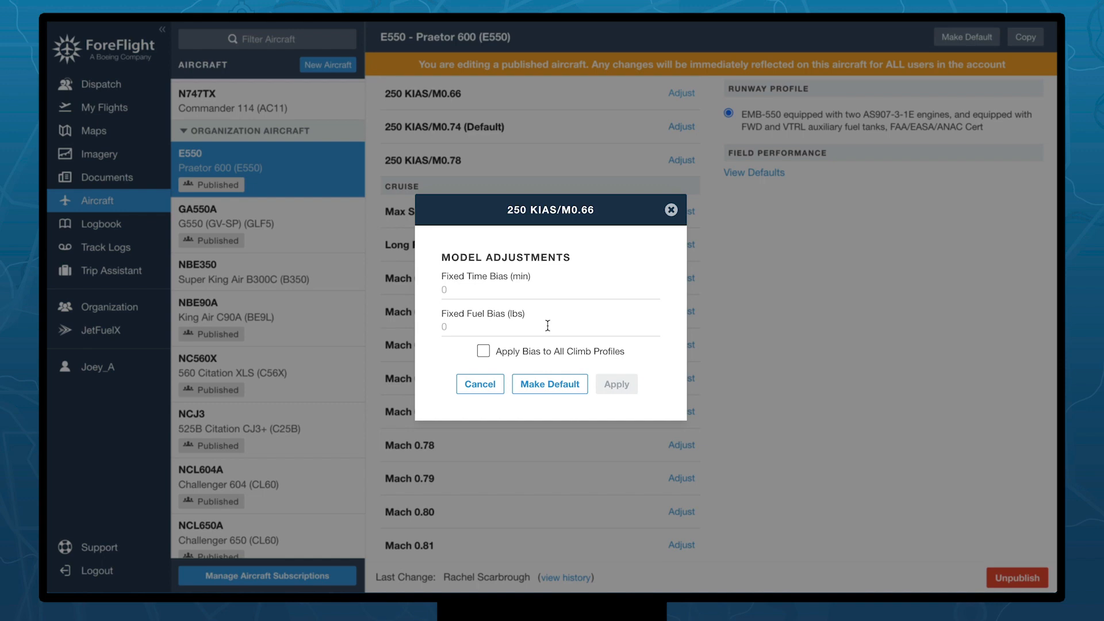
- Leave the 250 KIAS/M0.66 biases at 0 and view the Cruise profiles
click(483, 289)
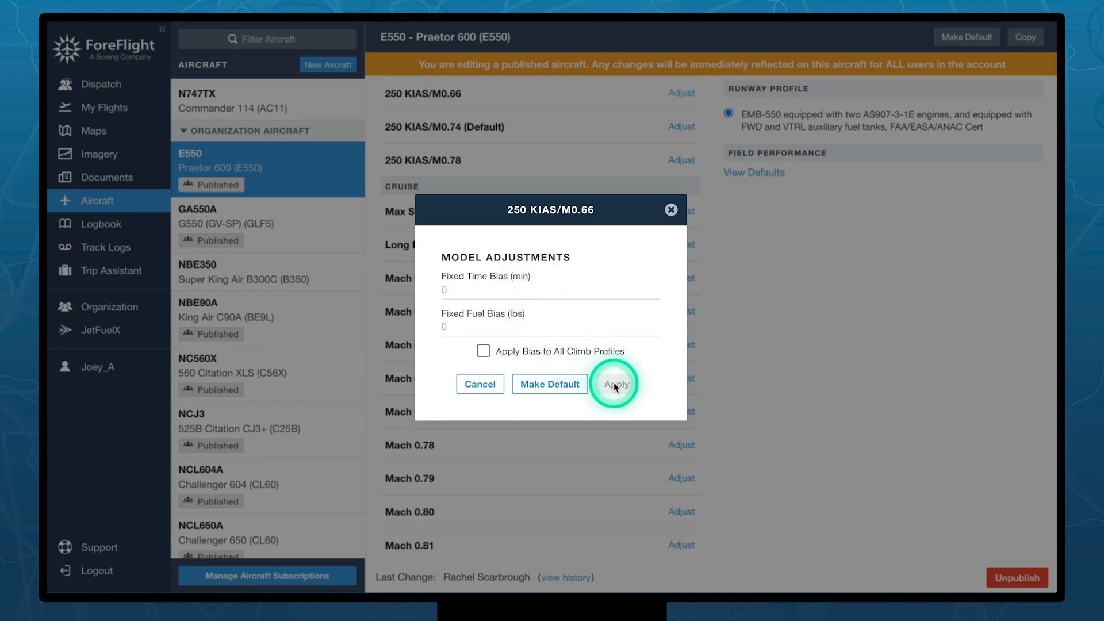
click(670, 210)
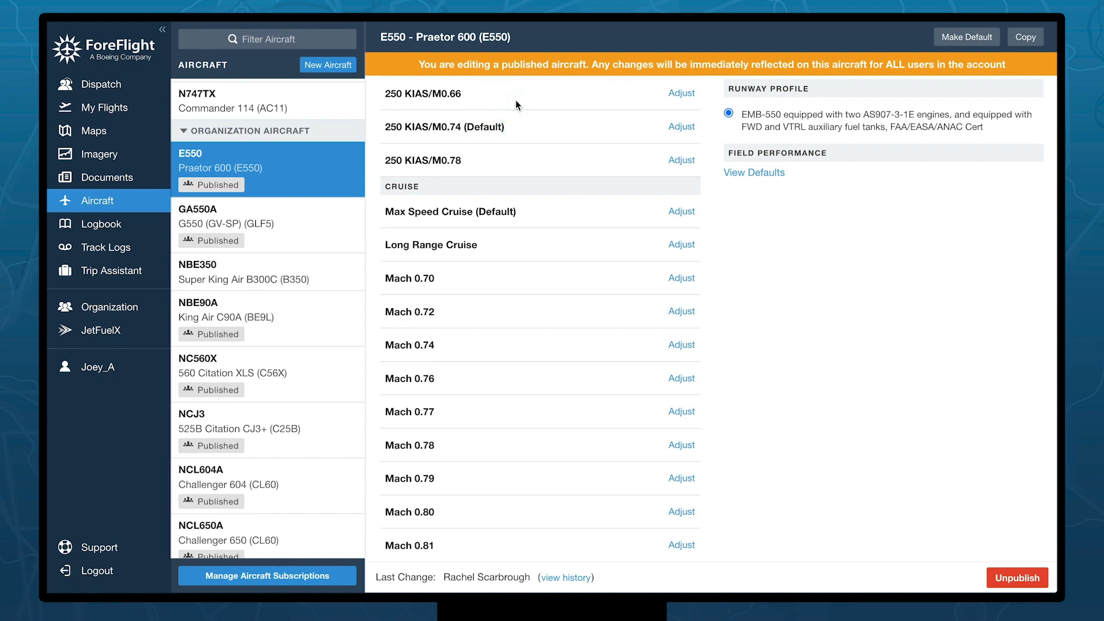
scroll(523, 191, down, 1)
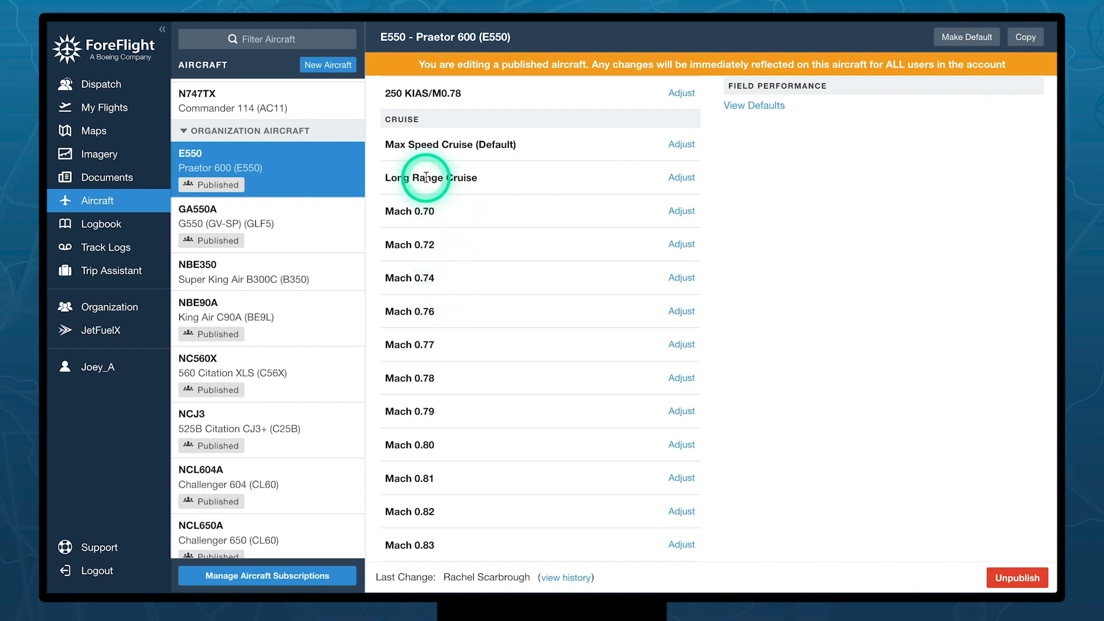
scroll(414, 172, up, 1)
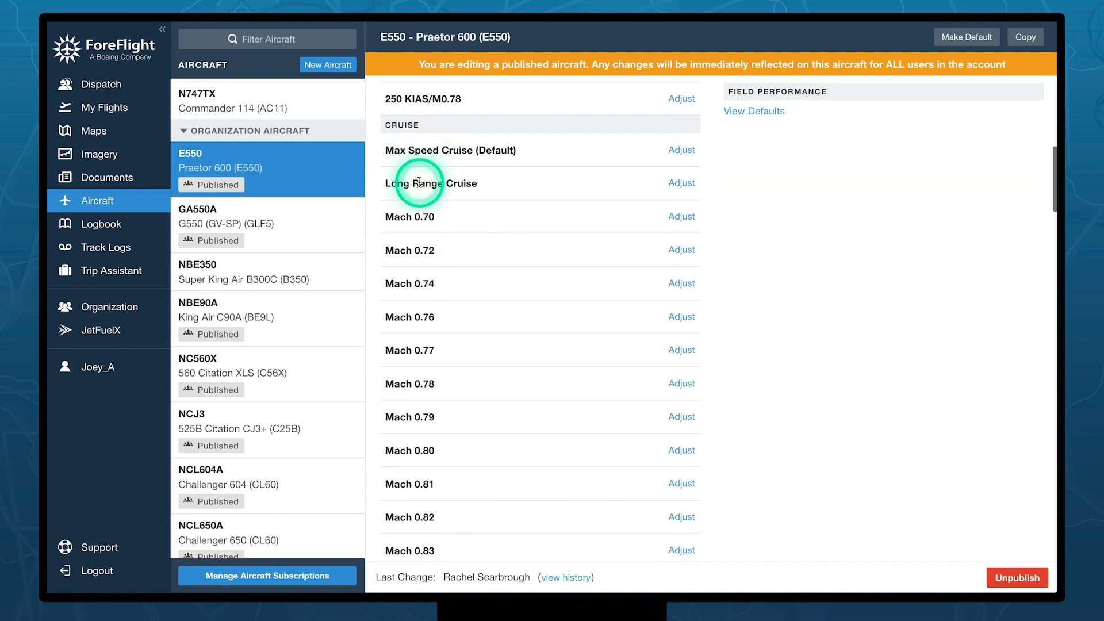
- Check the Long Range Cruise adjustments, then bring up the Mach 0.70 adjustments (0% fuel flow)
click(689, 185)
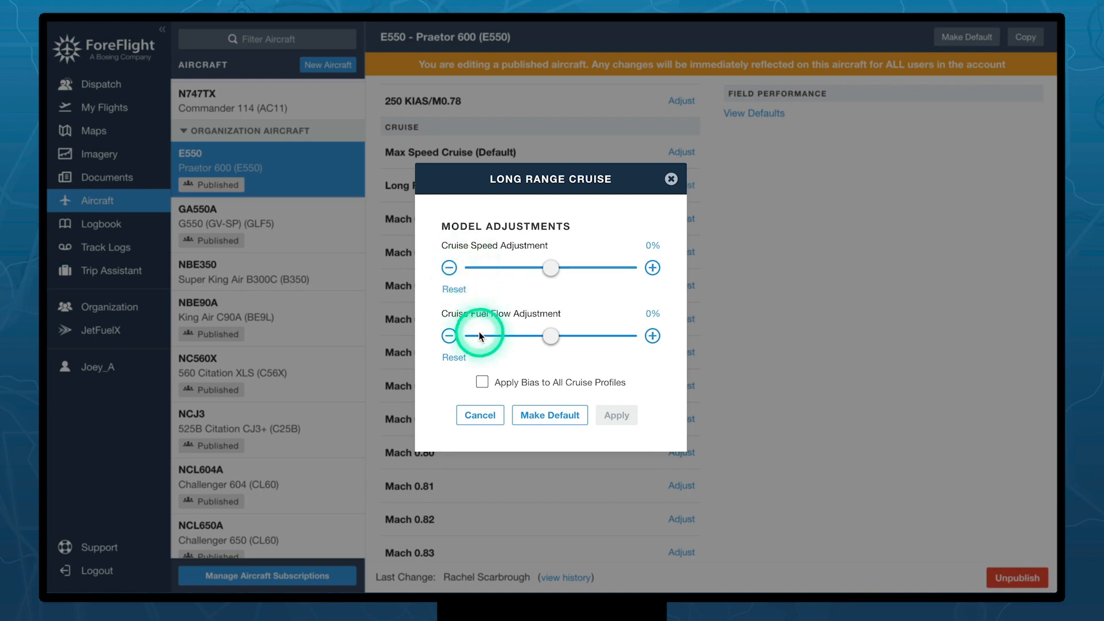
click(479, 415)
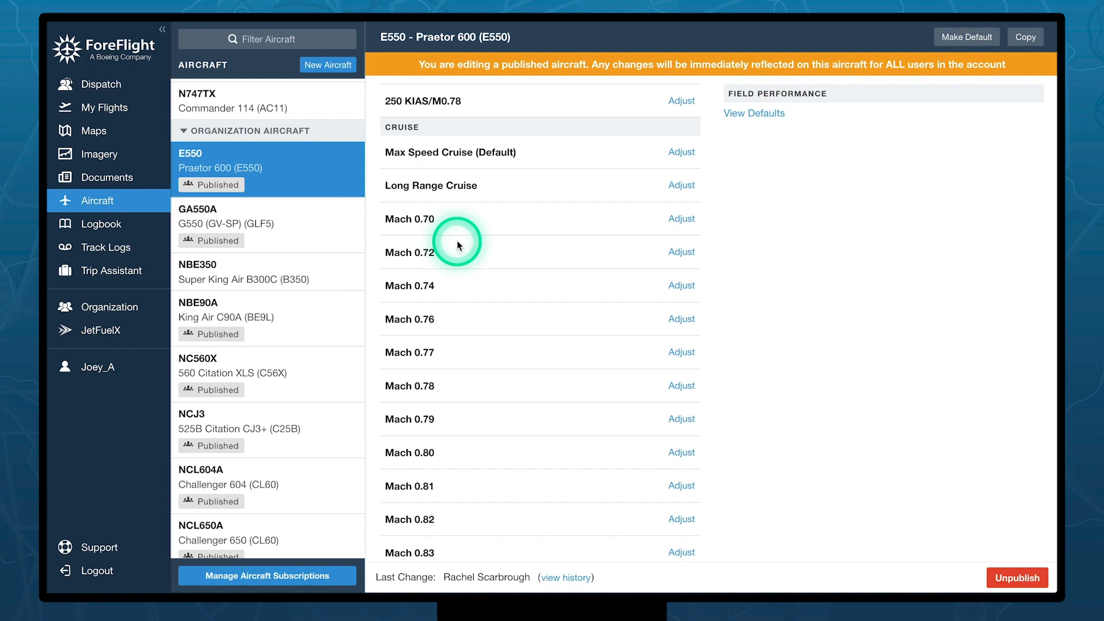
click(682, 218)
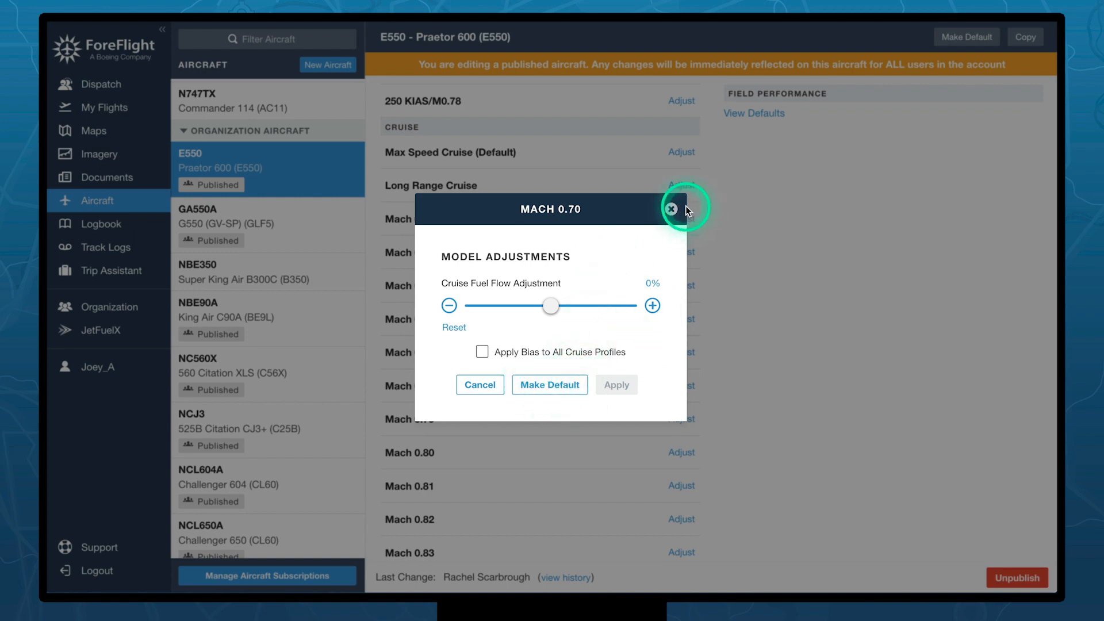
- Close the Mach 0.70 adjustments and show NCJ3's Weights, W&B profile options and Fuel sections
click(671, 210)
scroll(674, 216, down, 6)
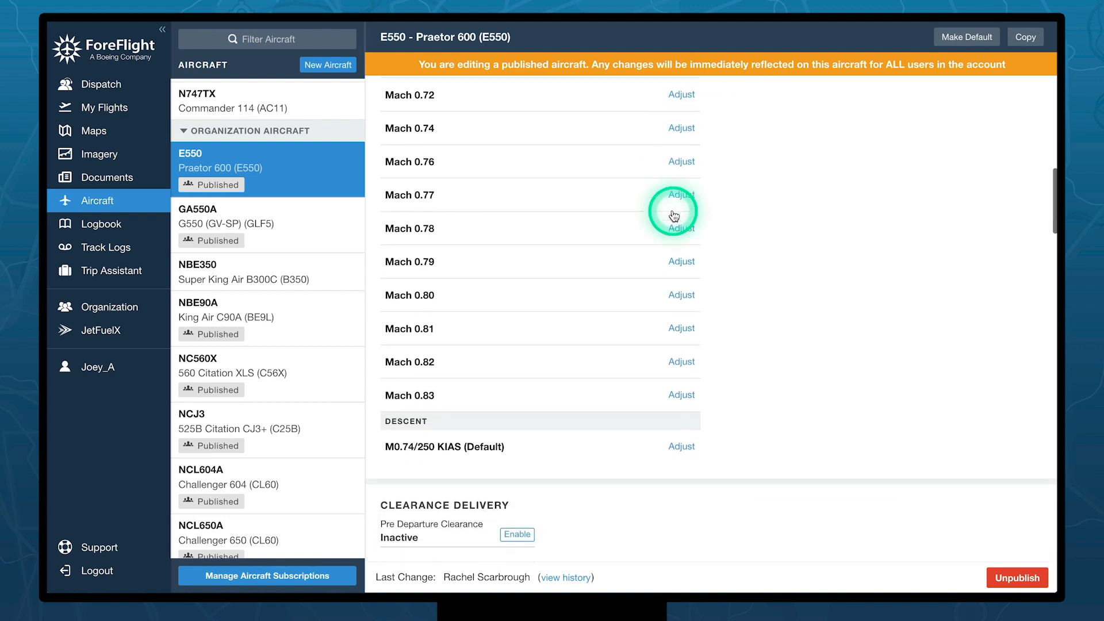
scroll(674, 216, down, 4)
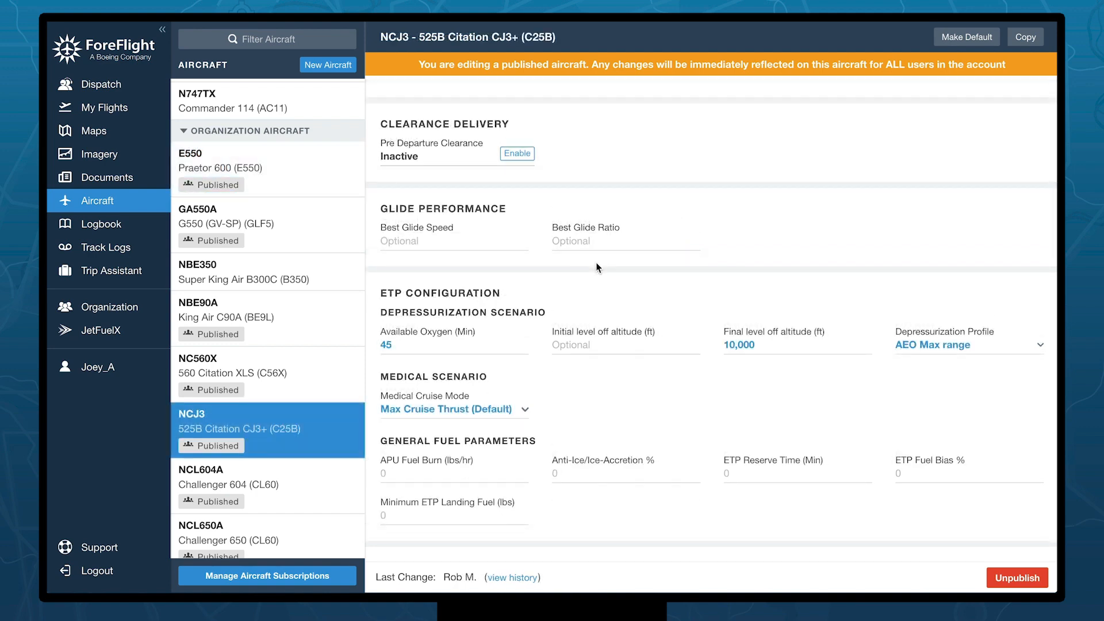
scroll(596, 264, down, 3)
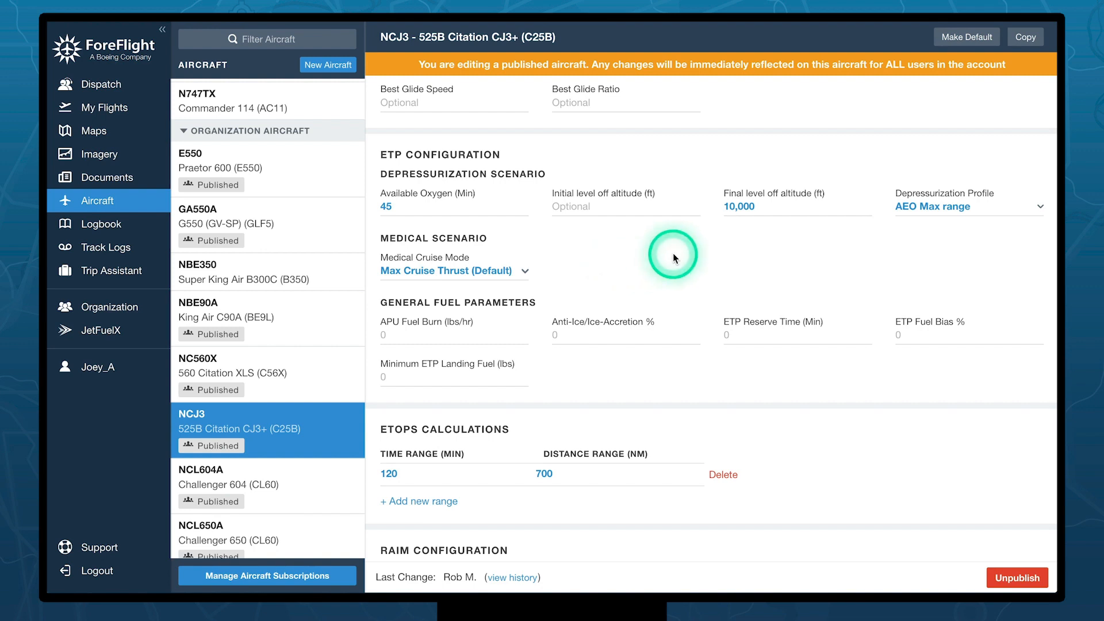
scroll(674, 256, down, 5)
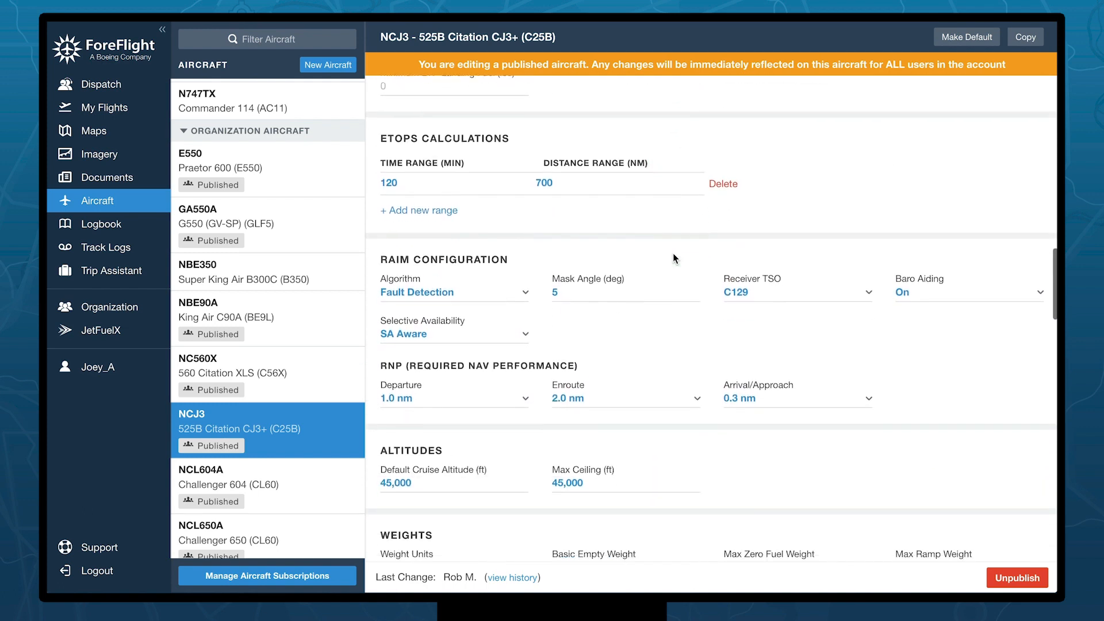
scroll(674, 258, down, 4)
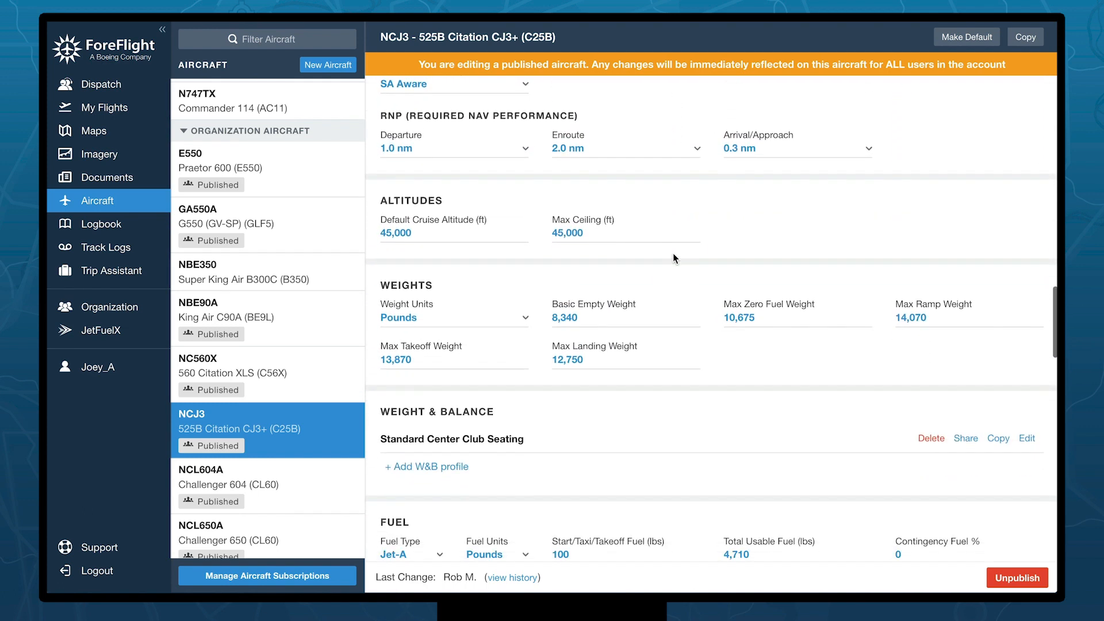
scroll(674, 257, down, 1)
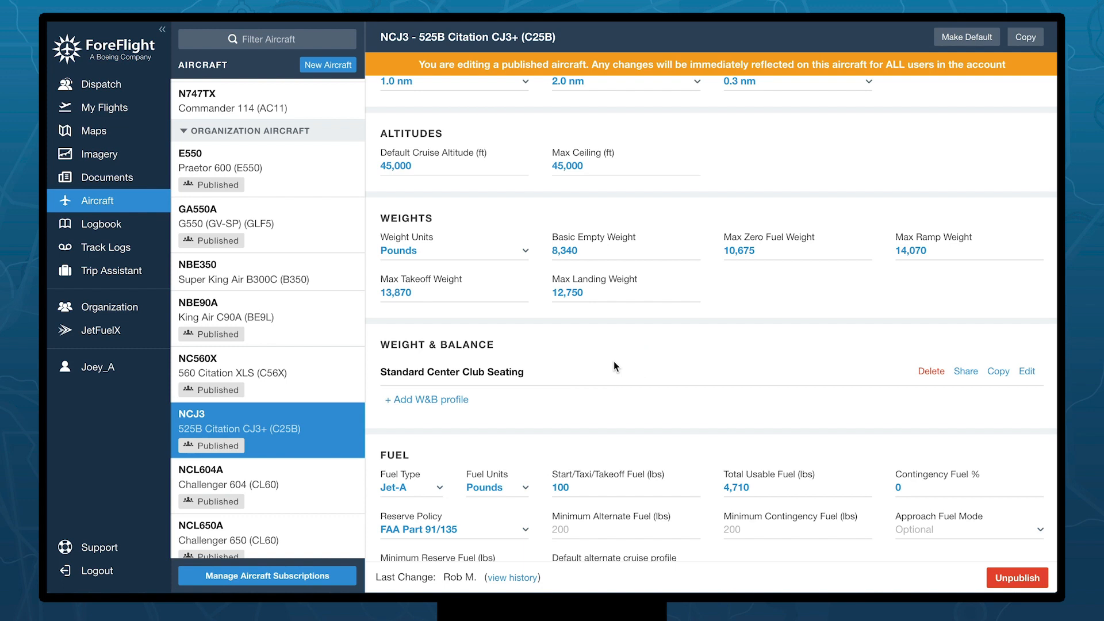
click(427, 401)
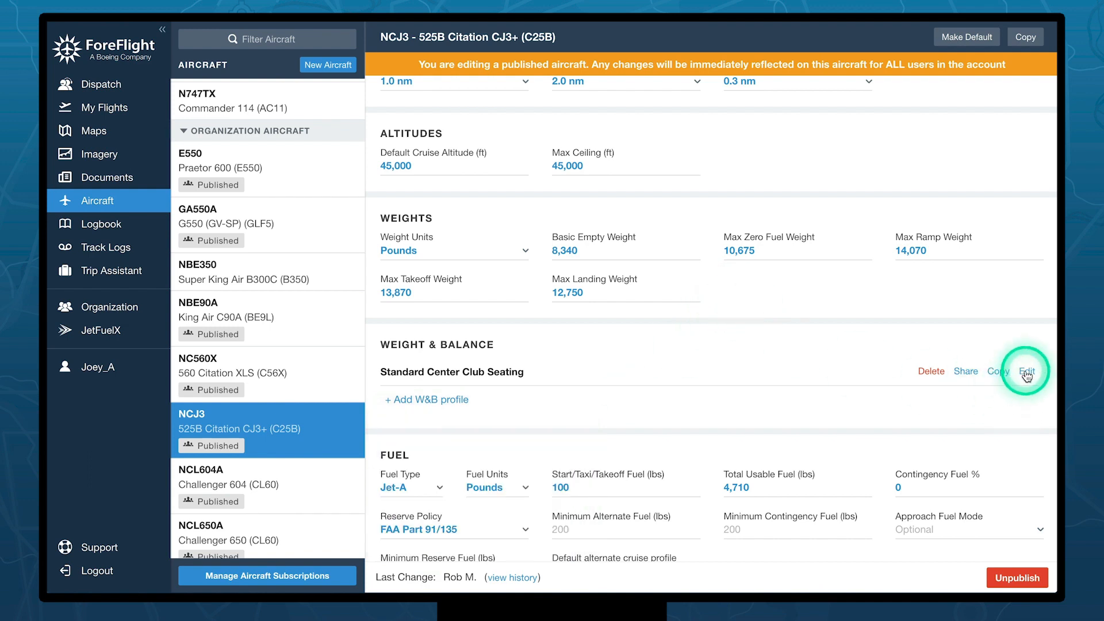
- Open NCJ3's Standard Center Club Seating profile and review its 8,340 lbs empty weight, stations, CG limits and envelope
click(1000, 374)
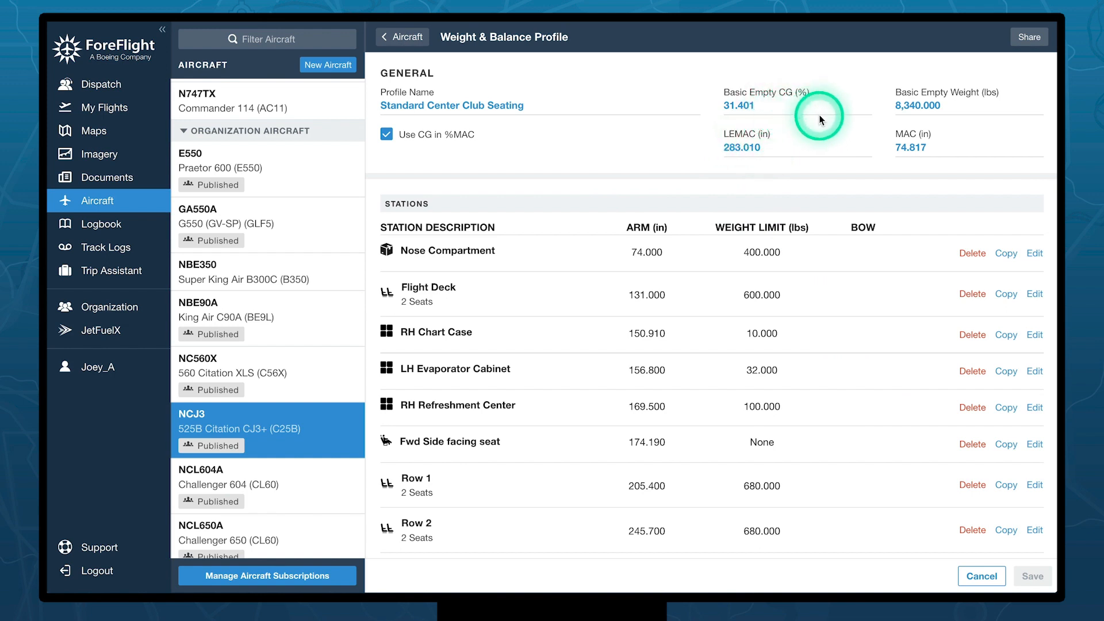
scroll(684, 264, down, 3)
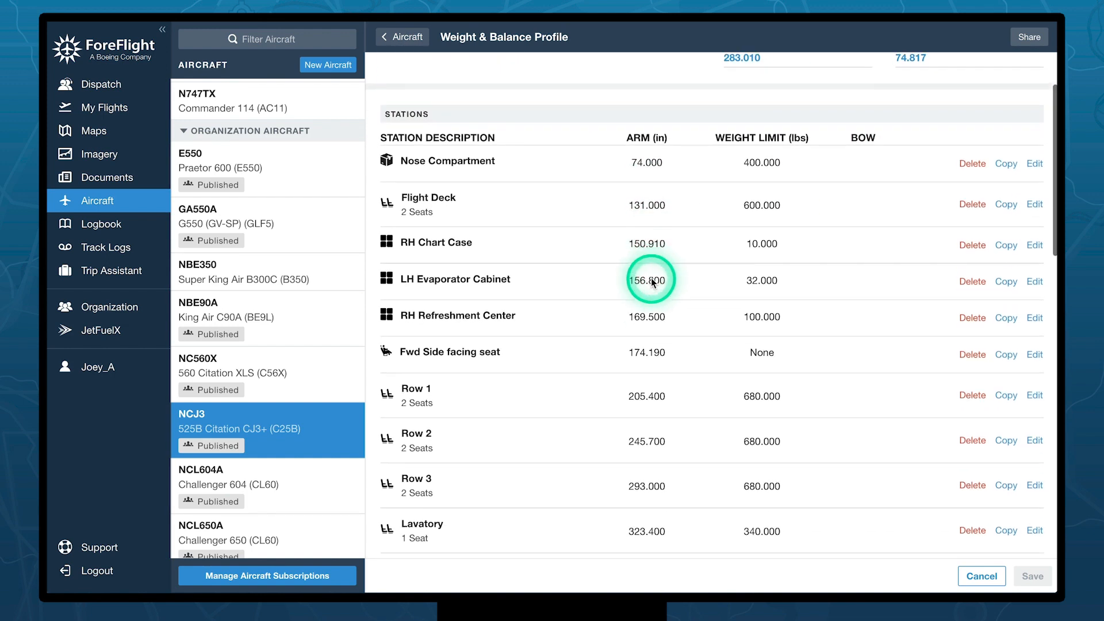
scroll(653, 279, down, 3)
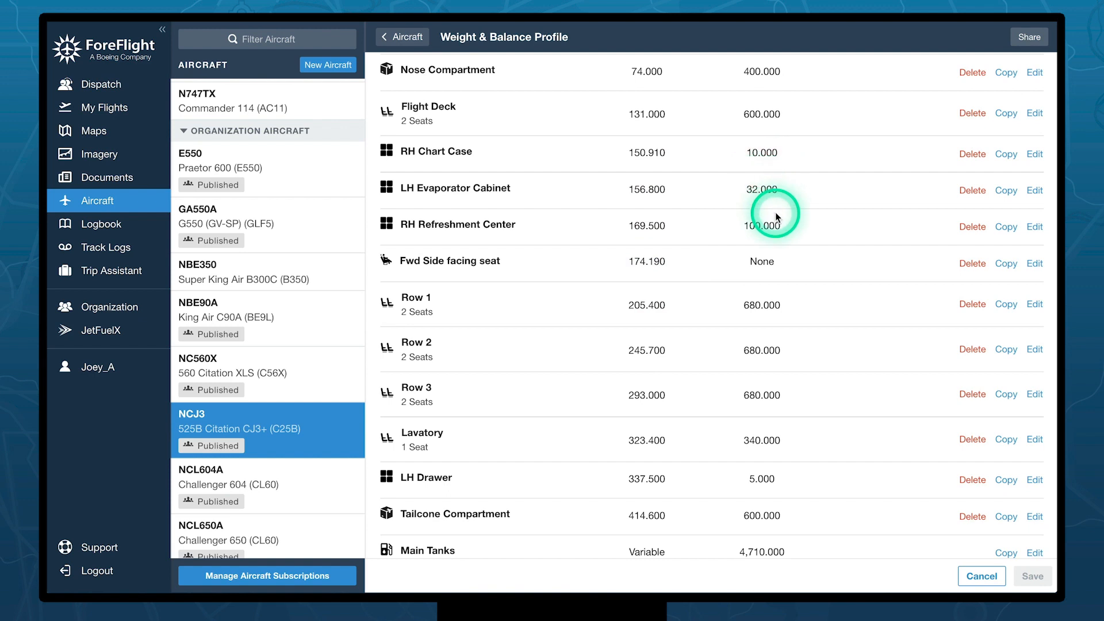
scroll(775, 217, down, 11)
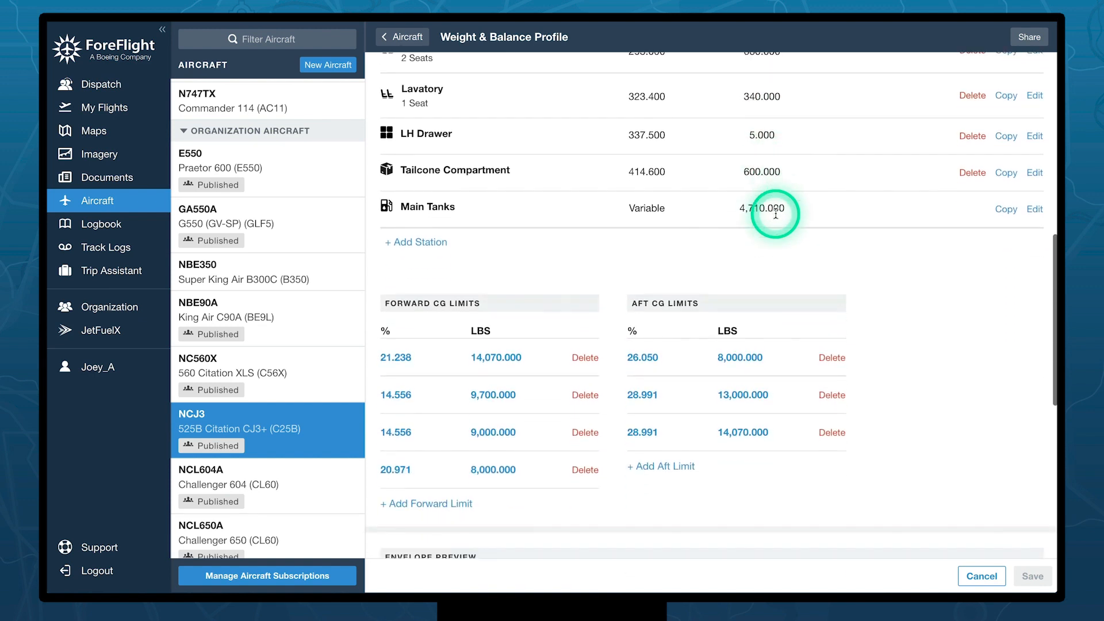
scroll(776, 214, down, 7)
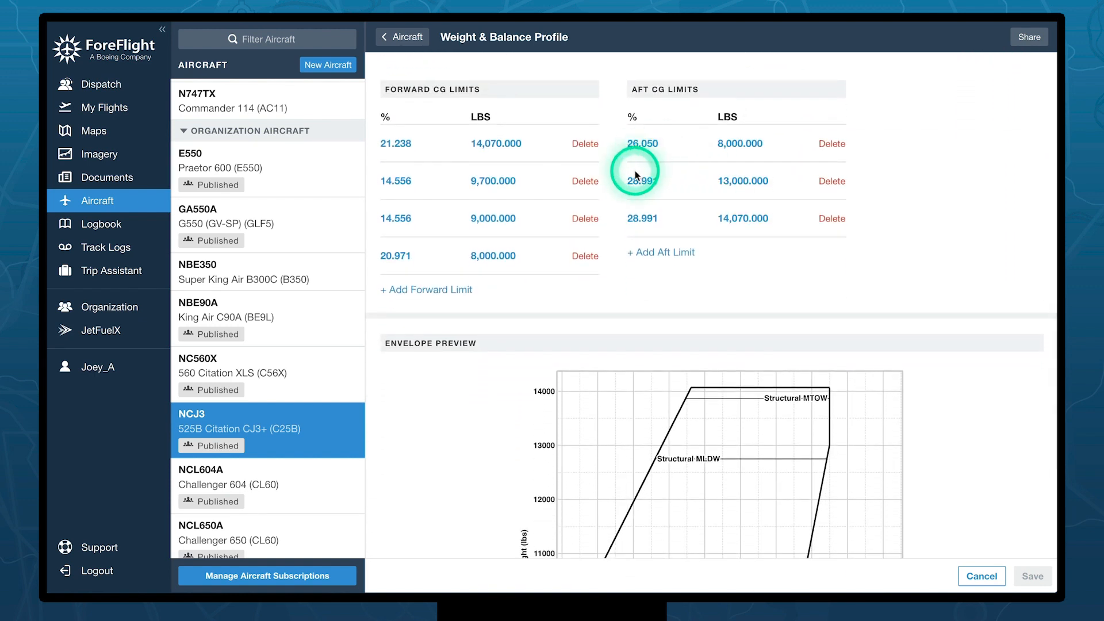
scroll(635, 170, down, 6)
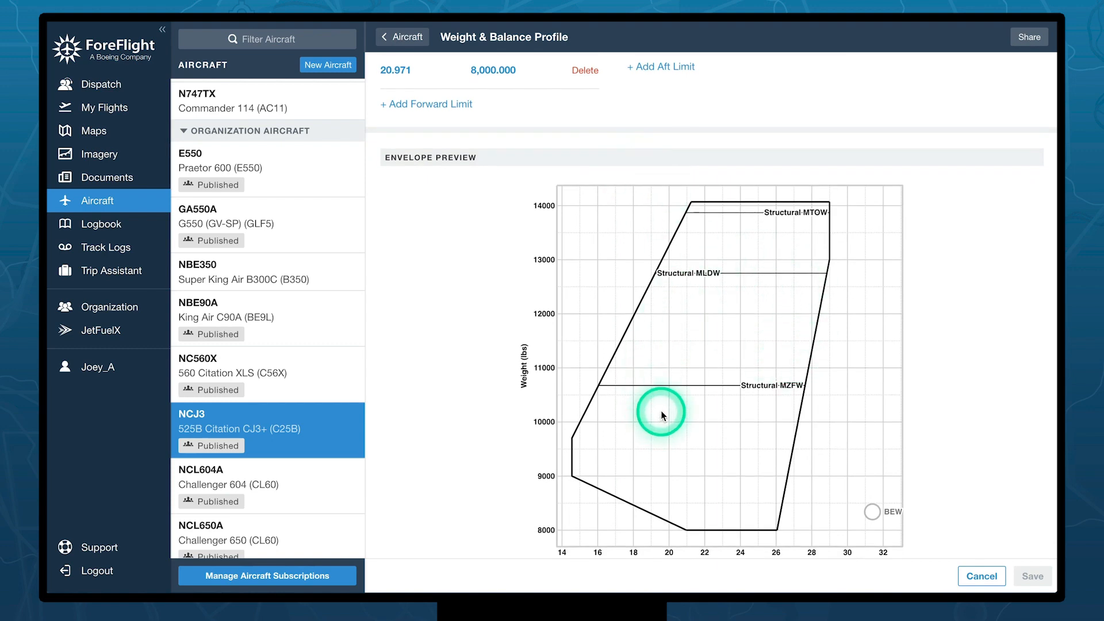
scroll(661, 411, up, 20)
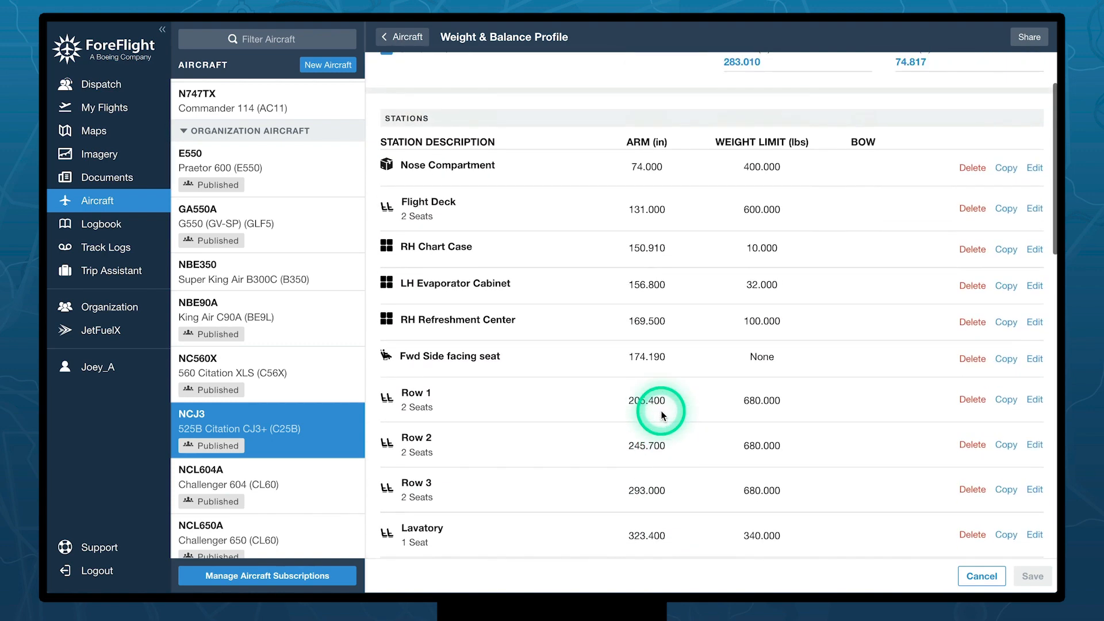
scroll(660, 410, up, 3)
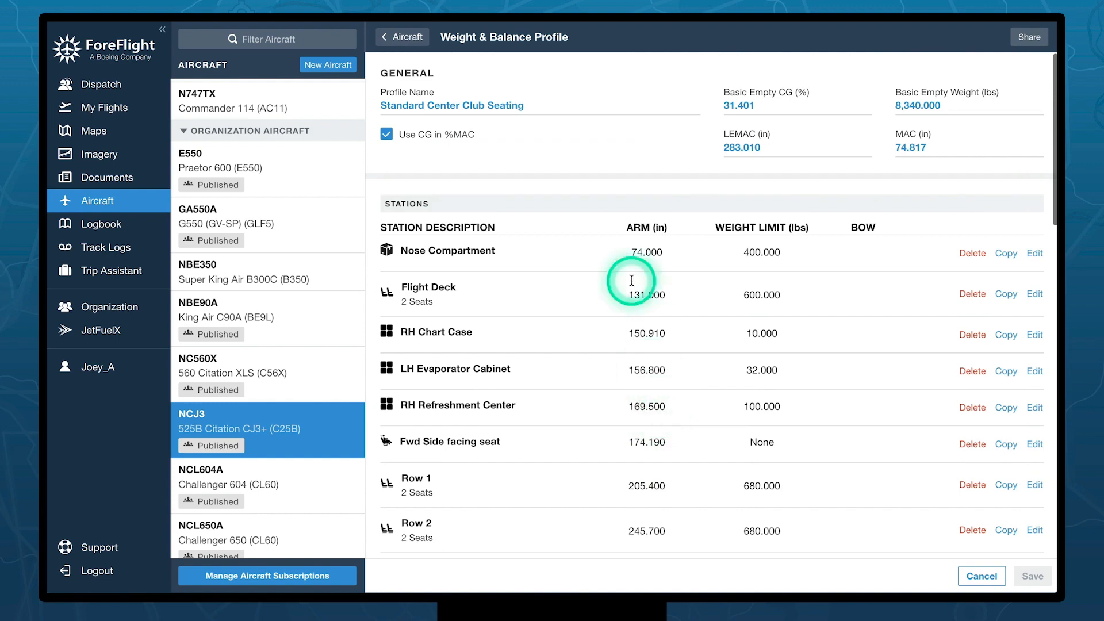
- Return to NCJ3 and review its fuel: Jet-A, 100 lbs taxi, 4,710 lbs usable, Part 91/135 reserves
click(417, 42)
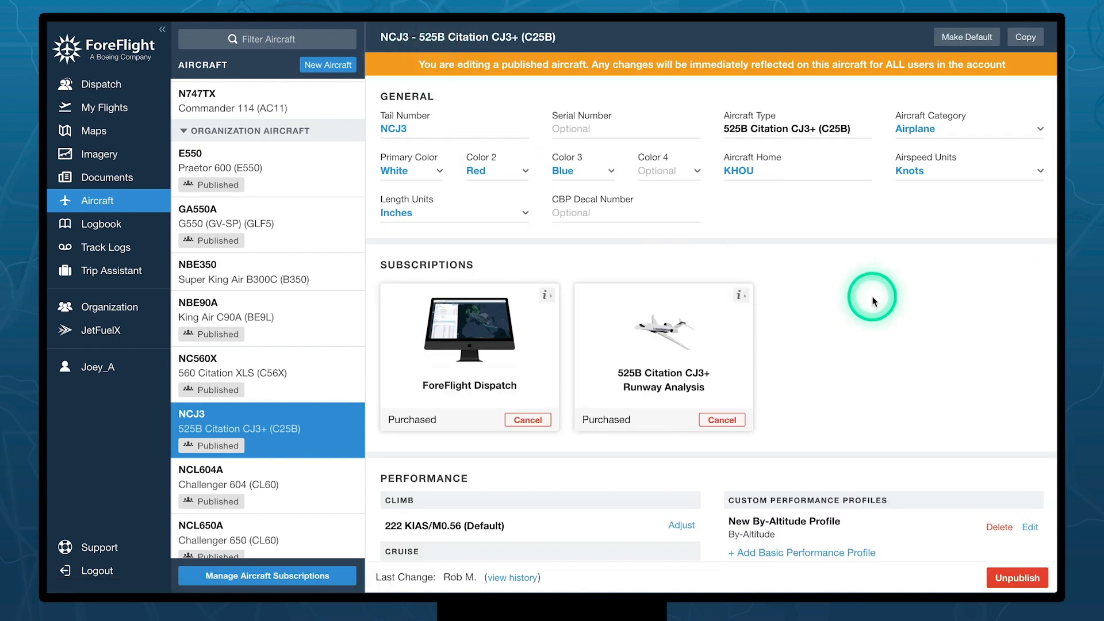
scroll(872, 301, down, 20)
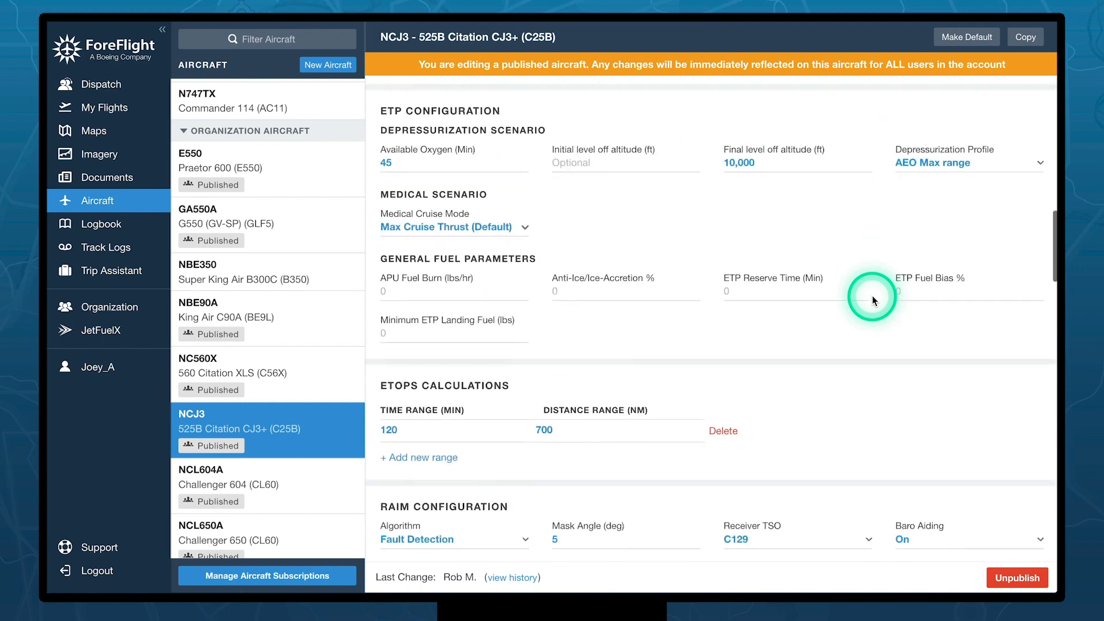
scroll(872, 301, down, 15)
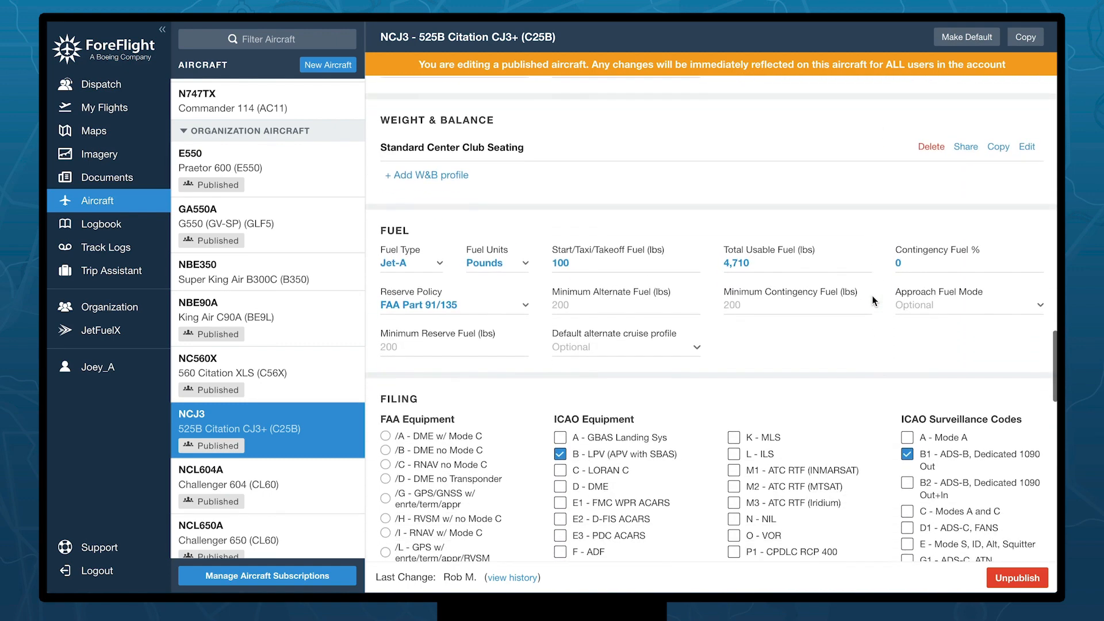
scroll(873, 300, down, 1)
click(733, 274)
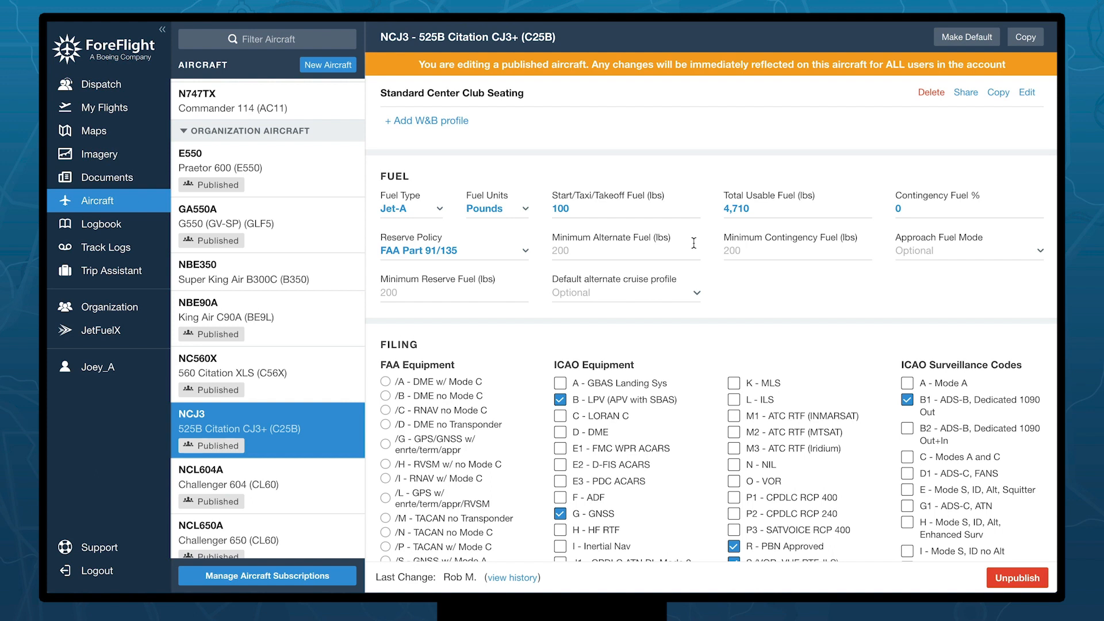
click(598, 213)
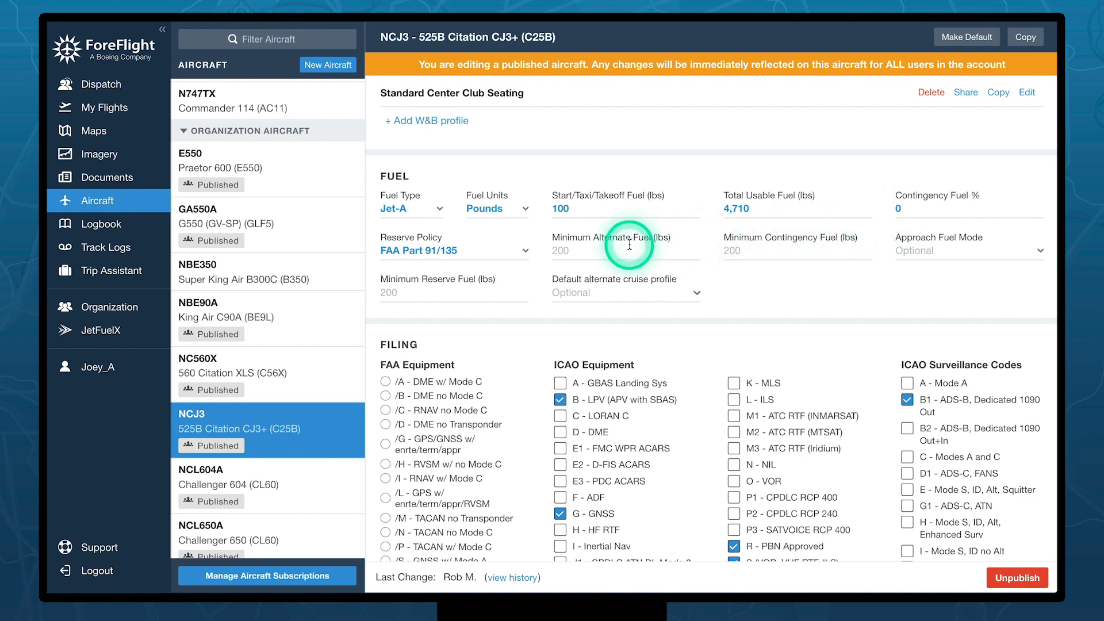
- Change NCJ3's reserve policy to Manual (Minutes), leaving a 45-minute default reserve fuel
click(519, 251)
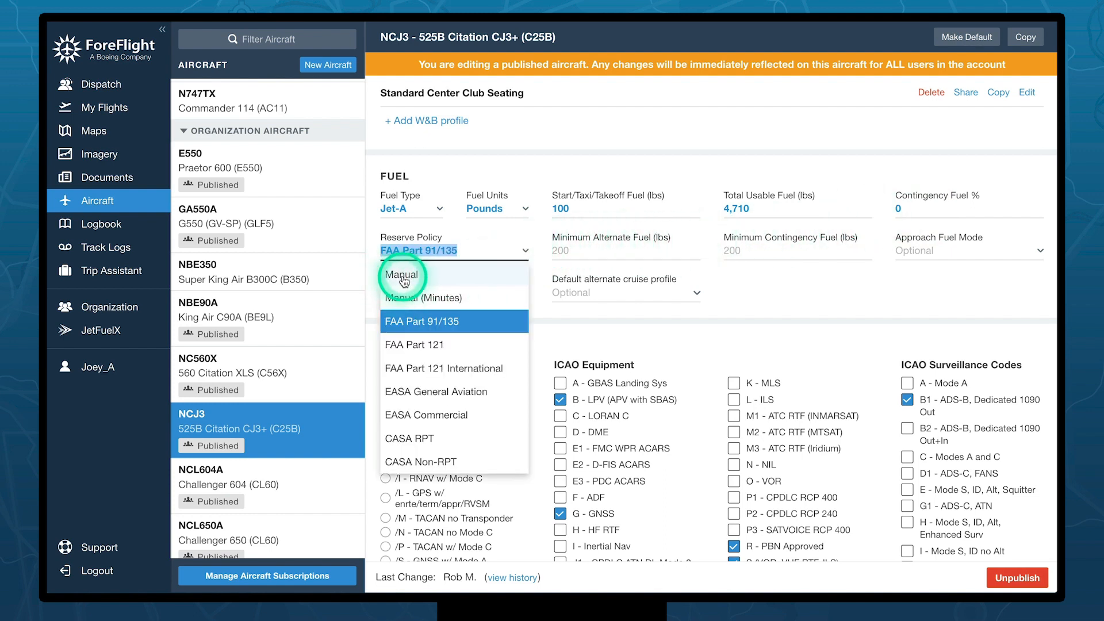
click(405, 277)
click(506, 249)
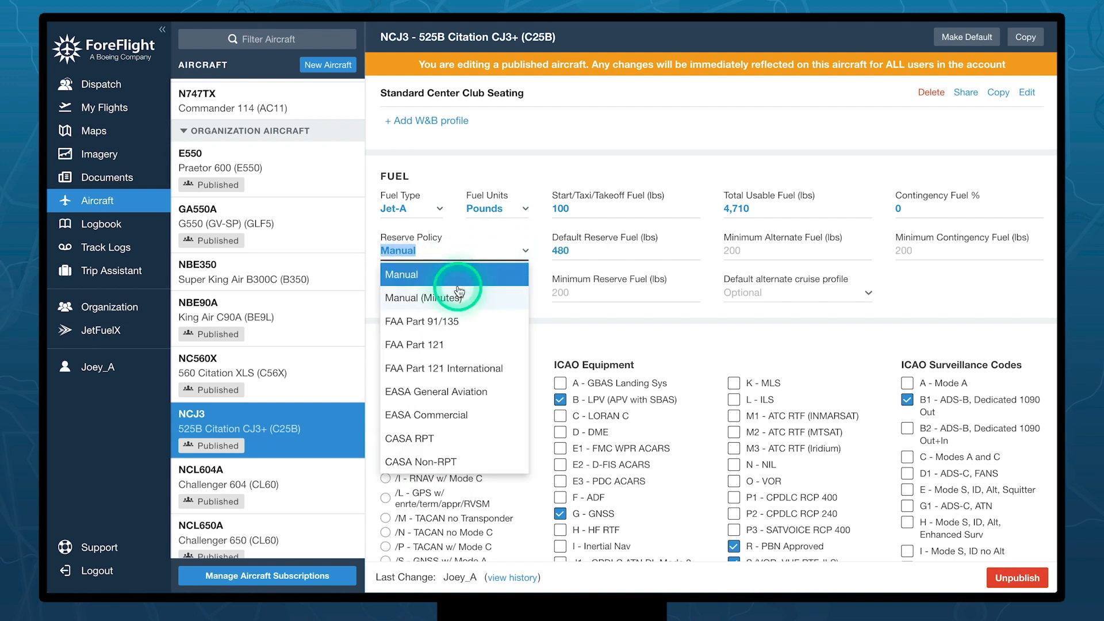
click(425, 306)
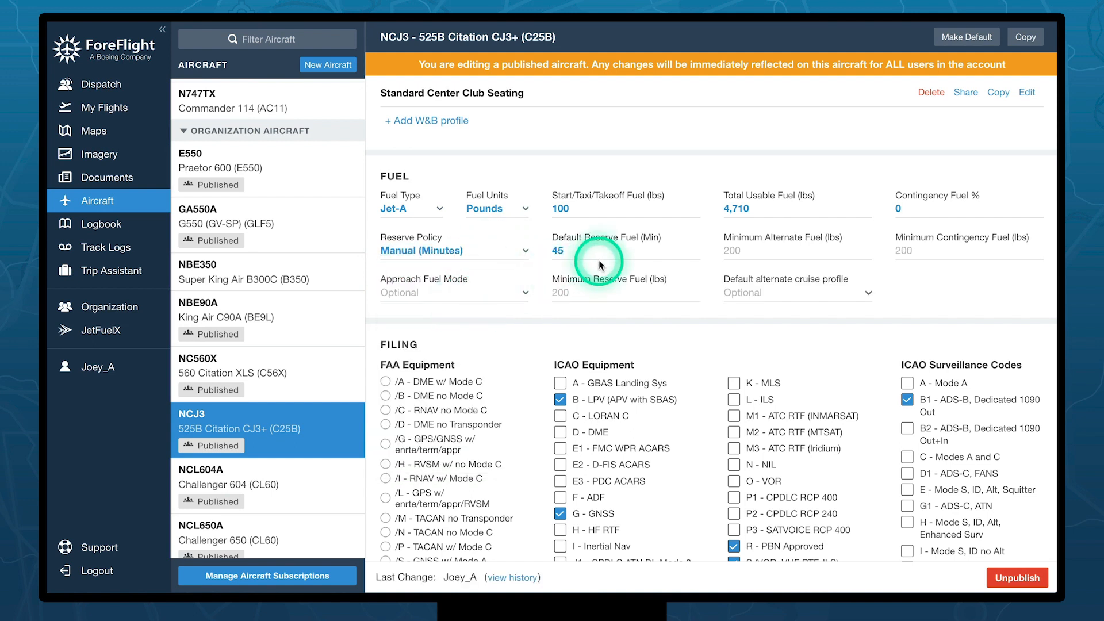
click(473, 255)
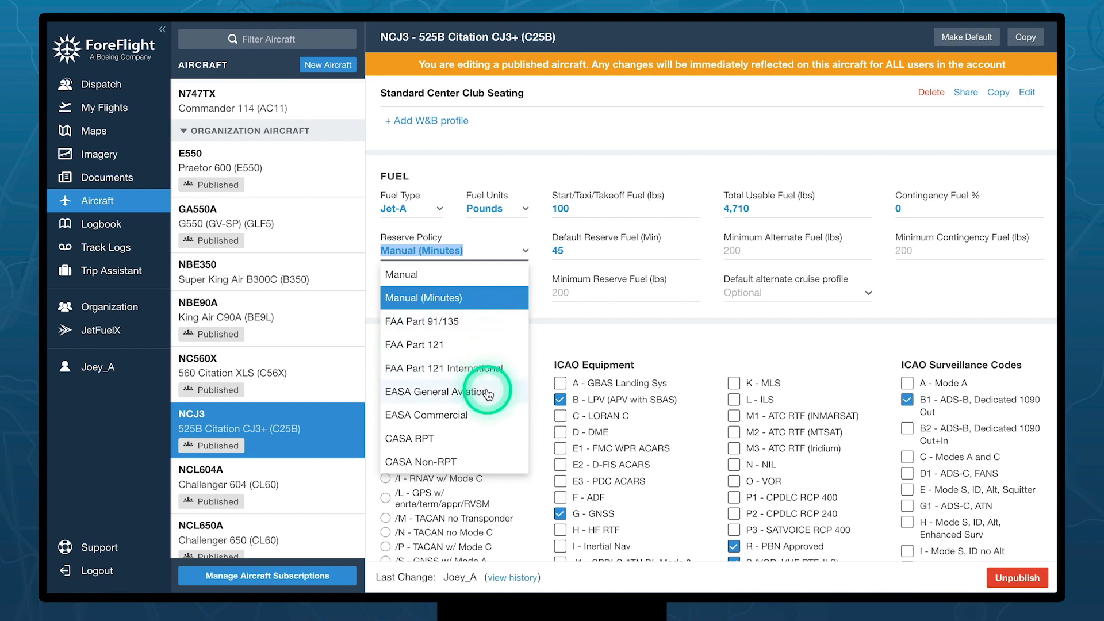
scroll(485, 397, down, 1)
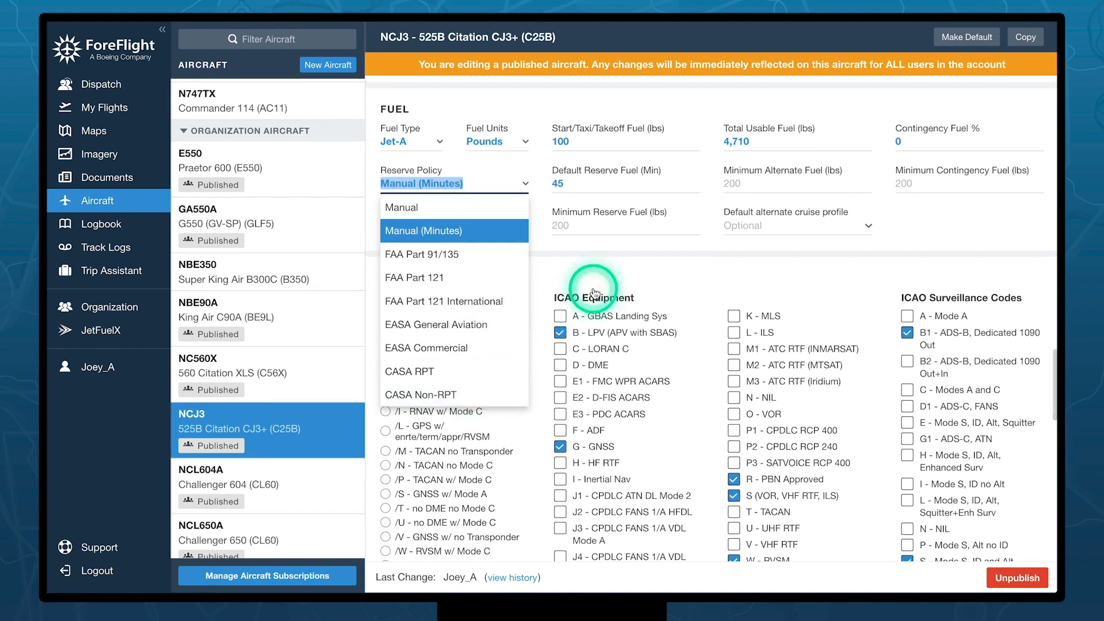
click(637, 254)
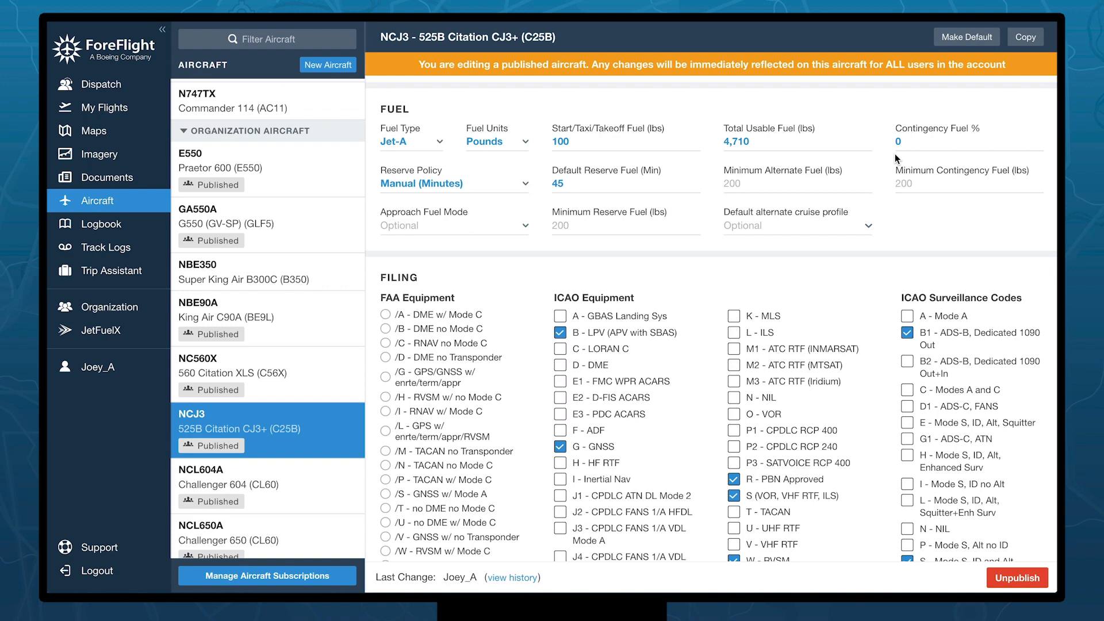
- Check NCJ3's filing equipment: ELT emergency radios, Wheels undercarriage and an Automatic Fixed ELT
scroll(888, 161, down, 3)
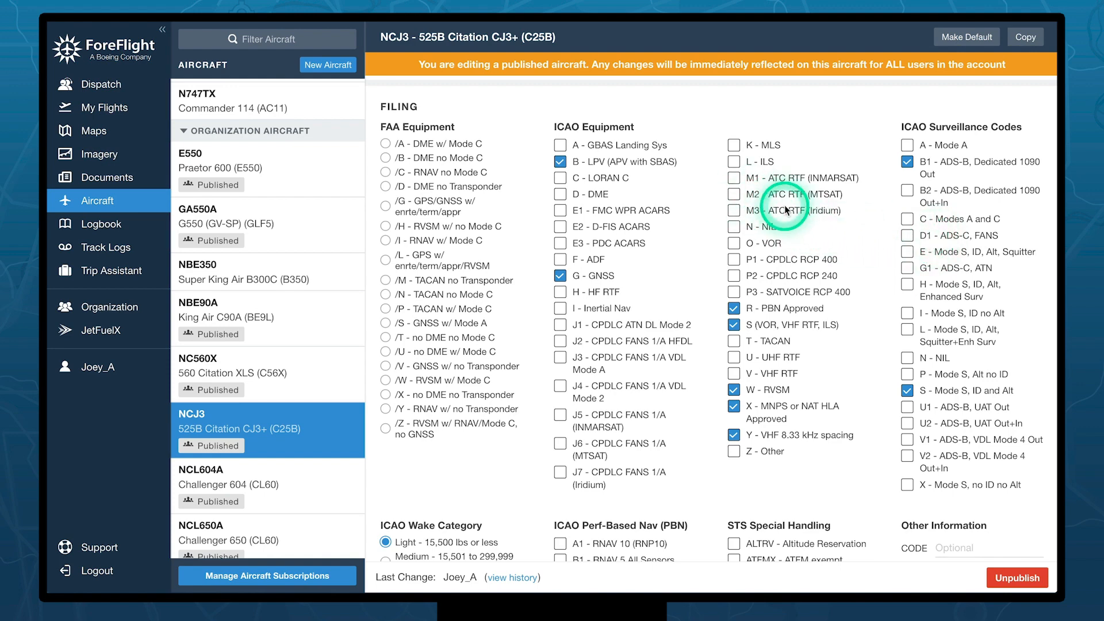
scroll(785, 207, down, 1)
scroll(897, 195, down, 5)
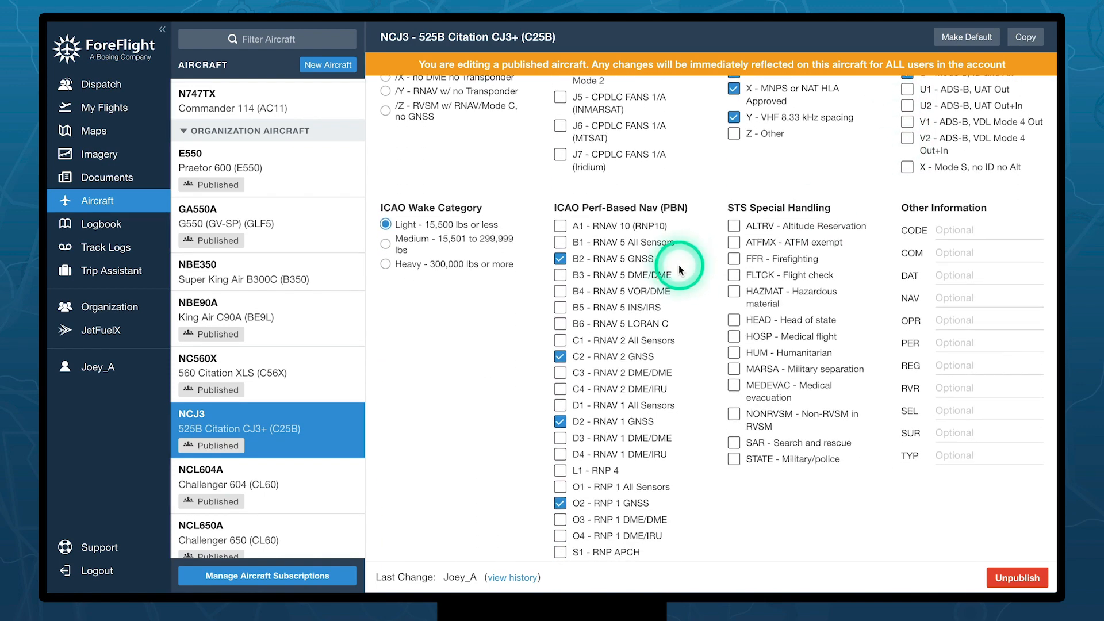
scroll(680, 270, up, 7)
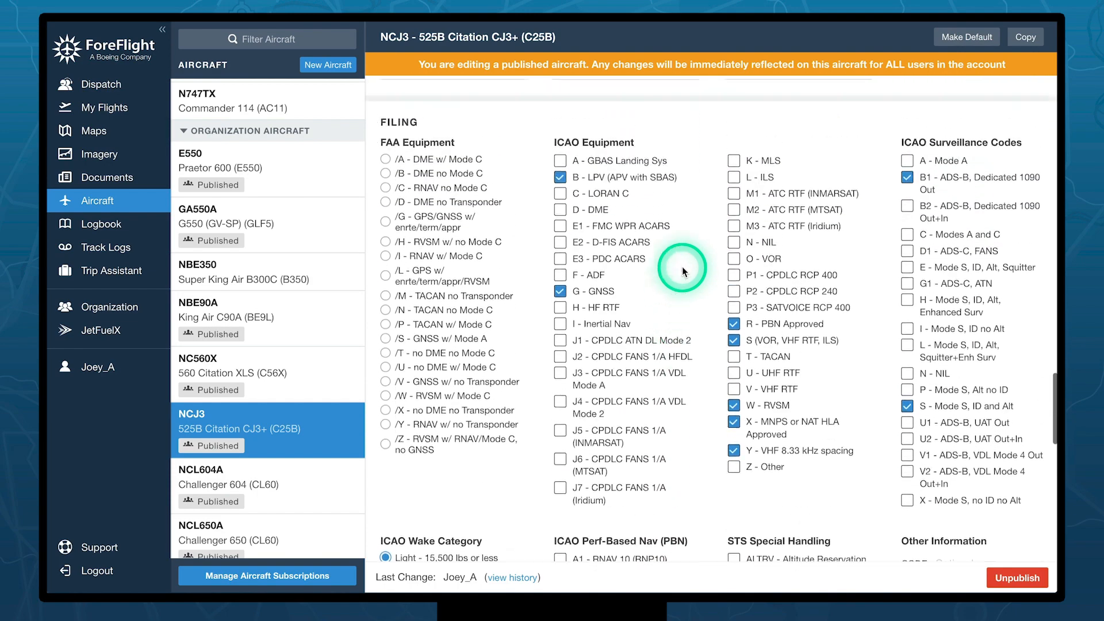
scroll(641, 211, down, 2)
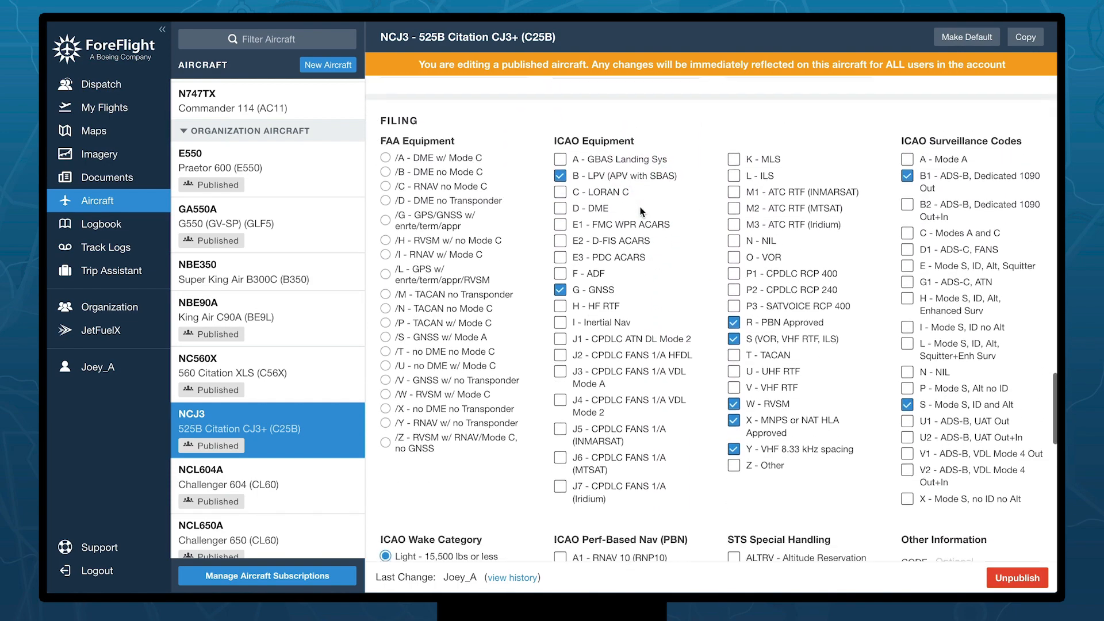
scroll(641, 212, down, 1)
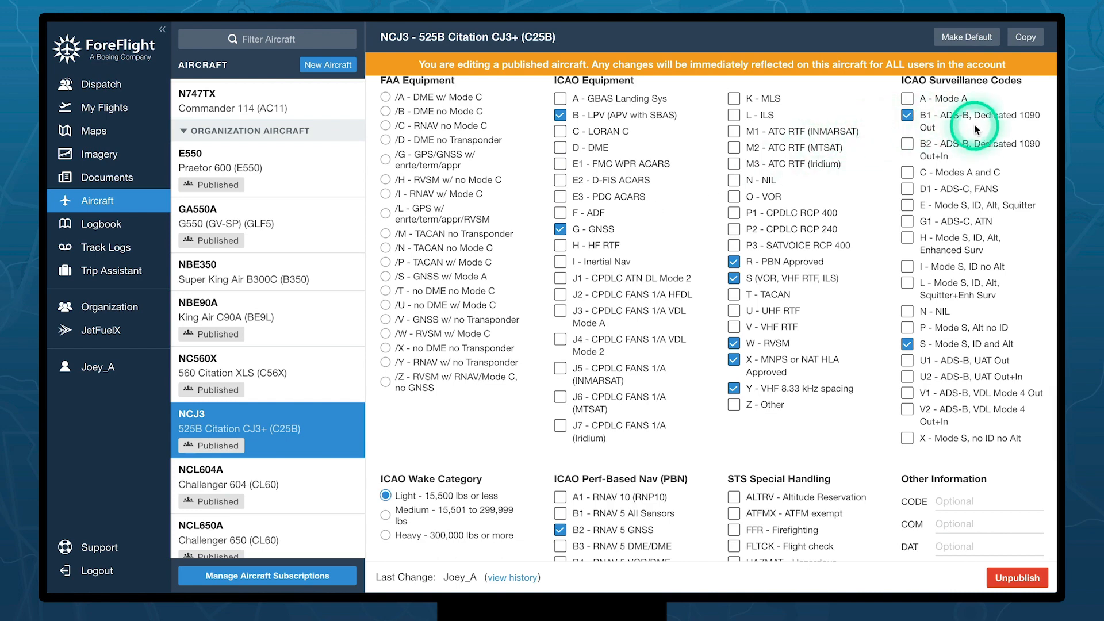
scroll(855, 232, down, 4)
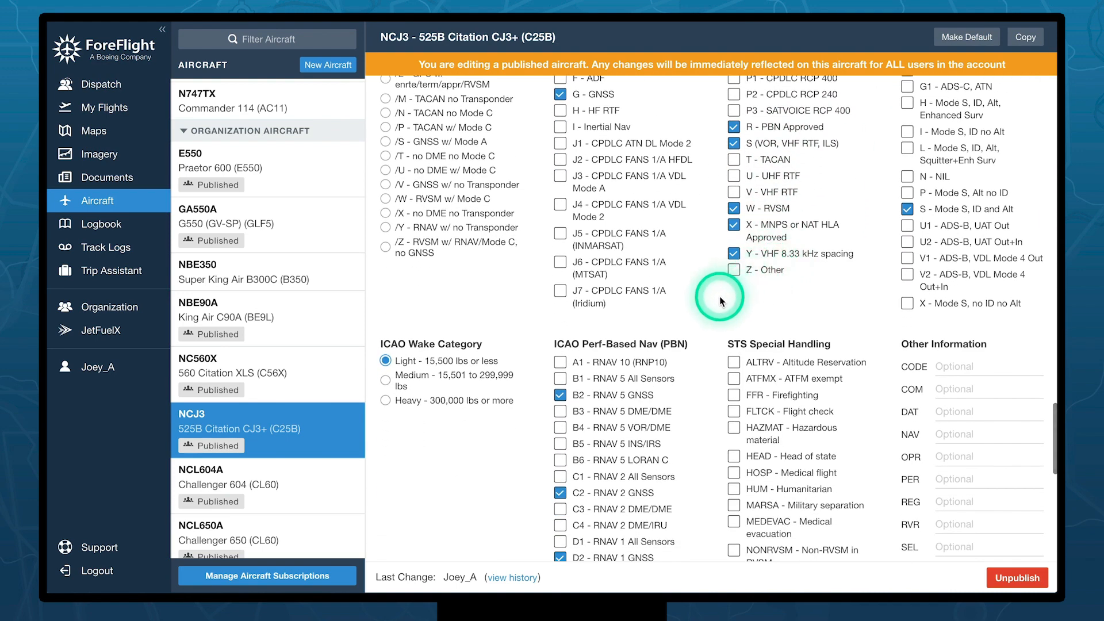
scroll(719, 302, down, 1)
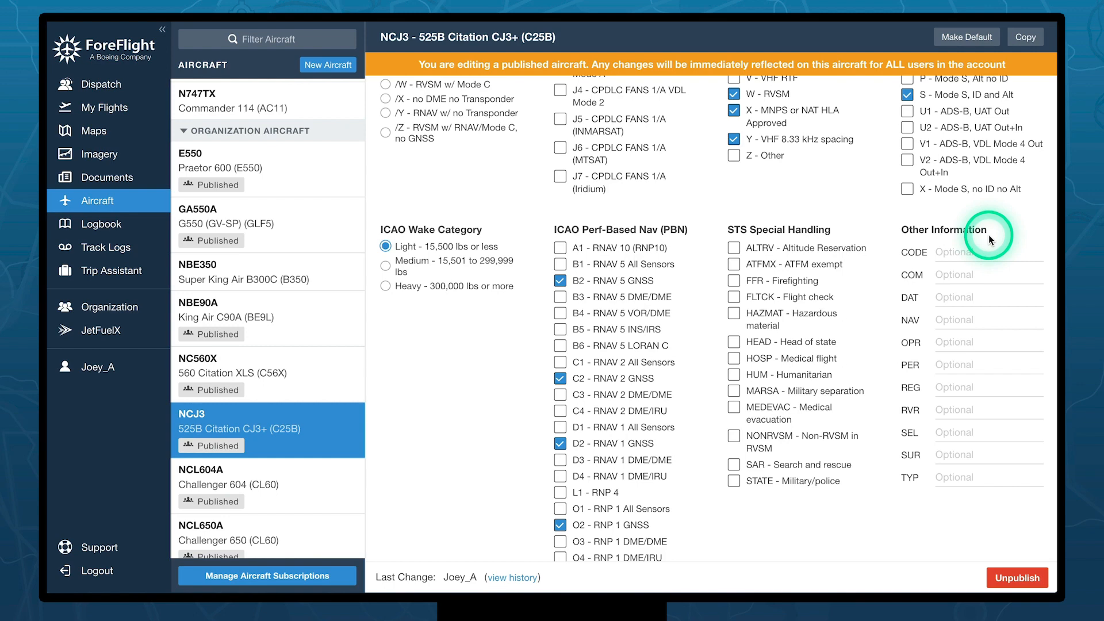
scroll(989, 236, down, 8)
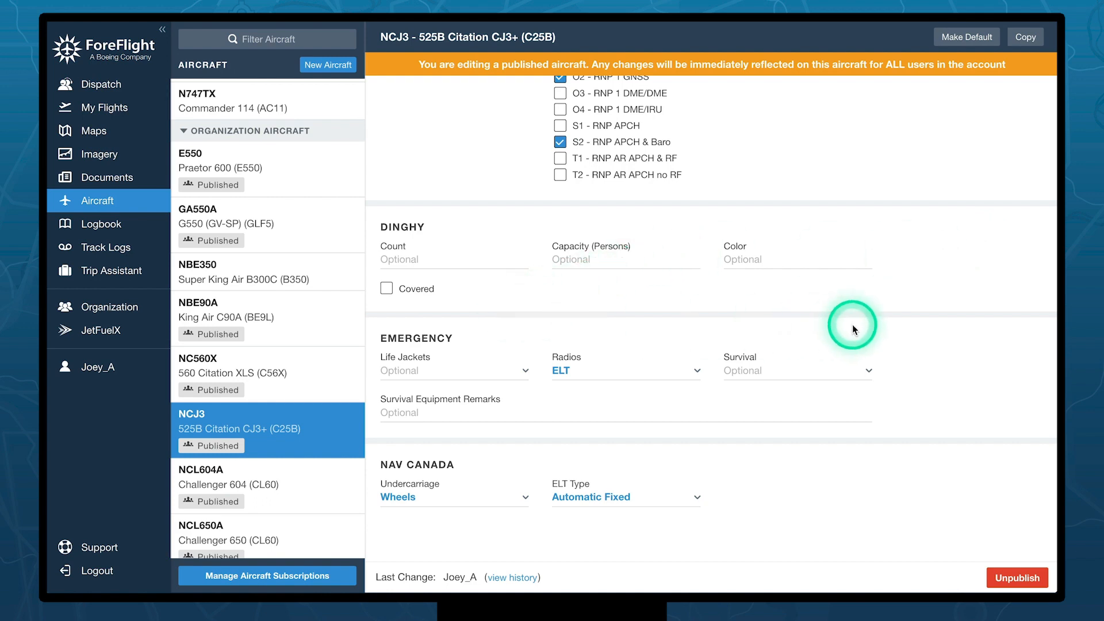
- View NC560X's Citation XLS profile with Dispatch purchased and Runway Analysis available
scroll(855, 323, up, 1)
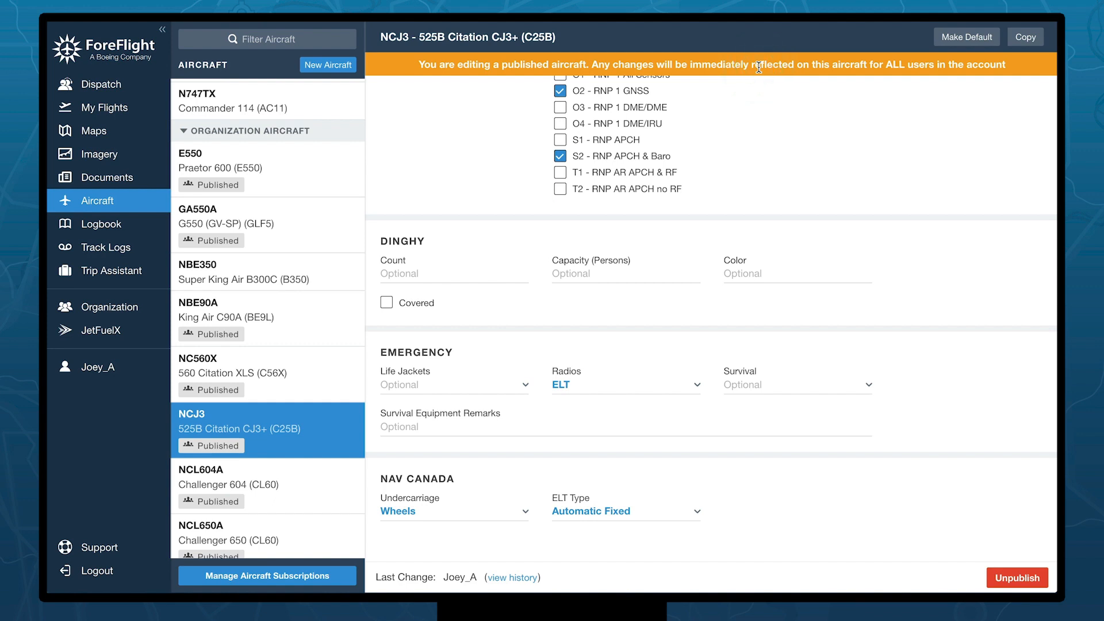
scroll(759, 67, up, 1)
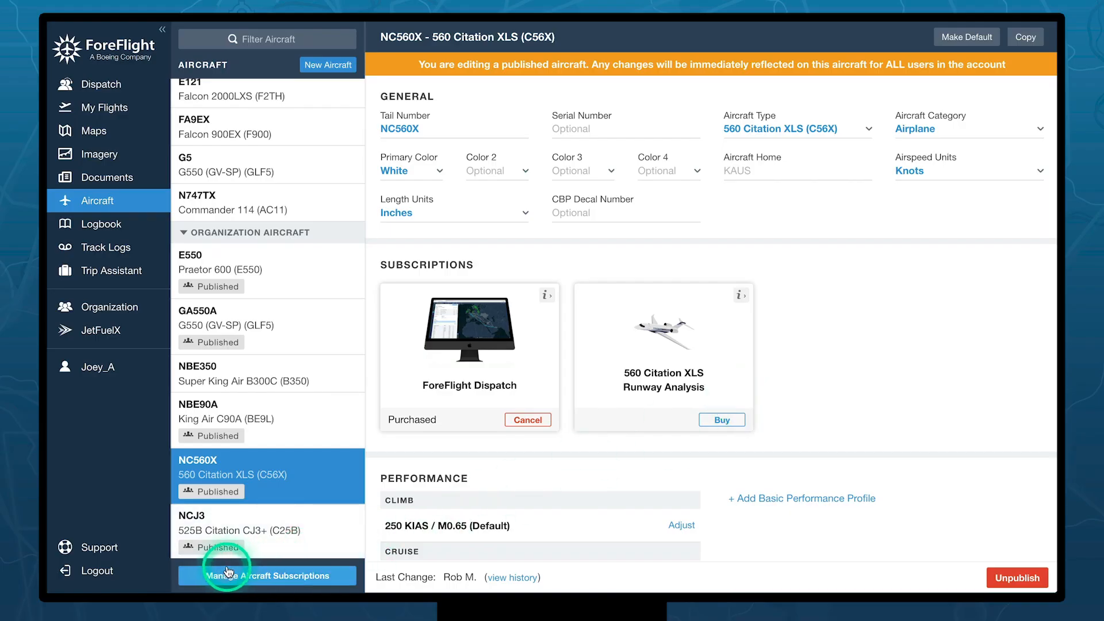
- Open the Account page showing the Business Performance subscription and six transactions
click(219, 572)
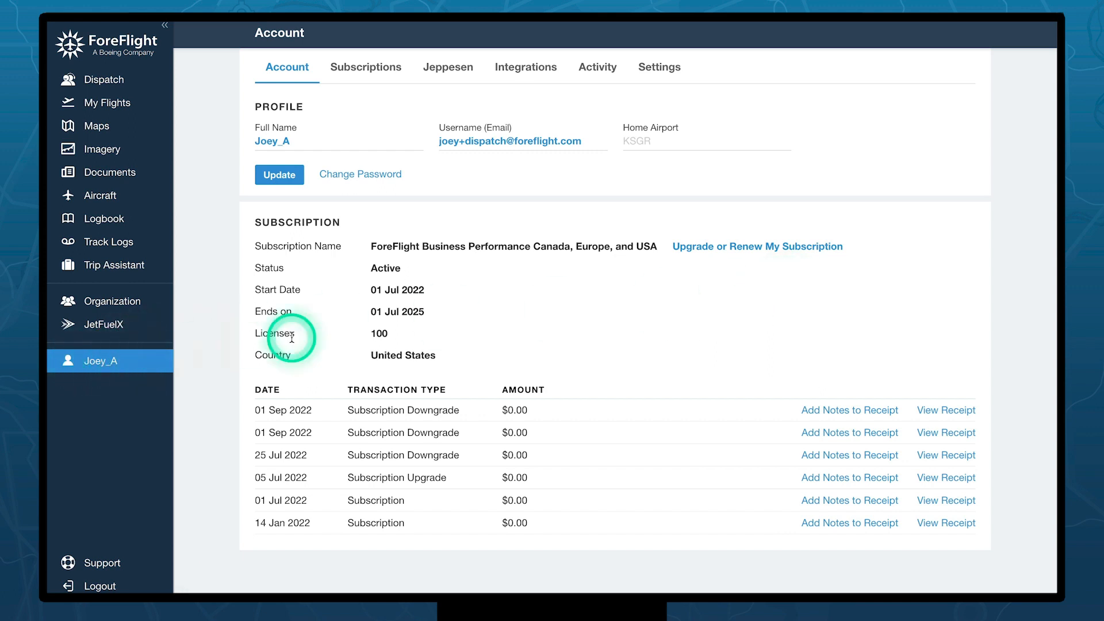
- Review the Jeppesen tab: one linked account and coverages with 3, 29 and 64 seats remaining
click(457, 76)
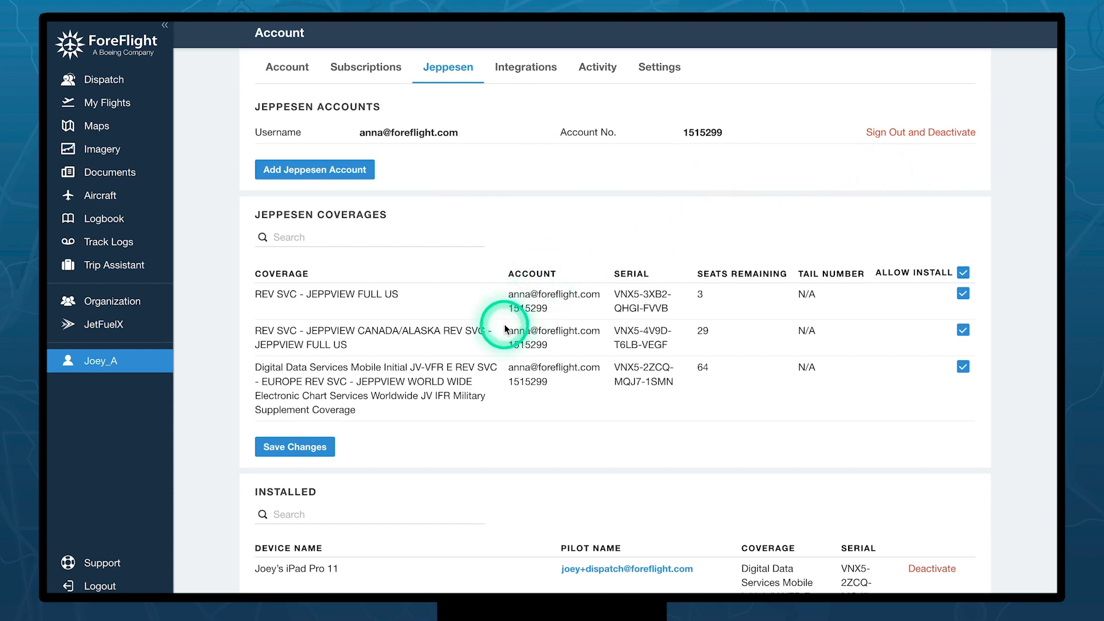
scroll(505, 327, down, 5)
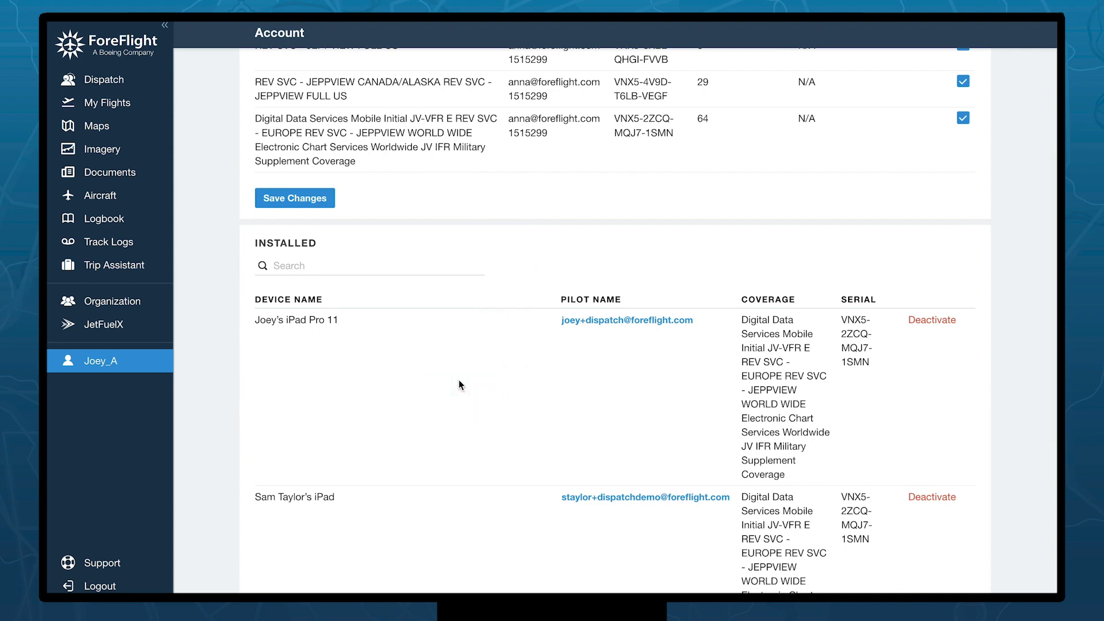
scroll(459, 385, up, 5)
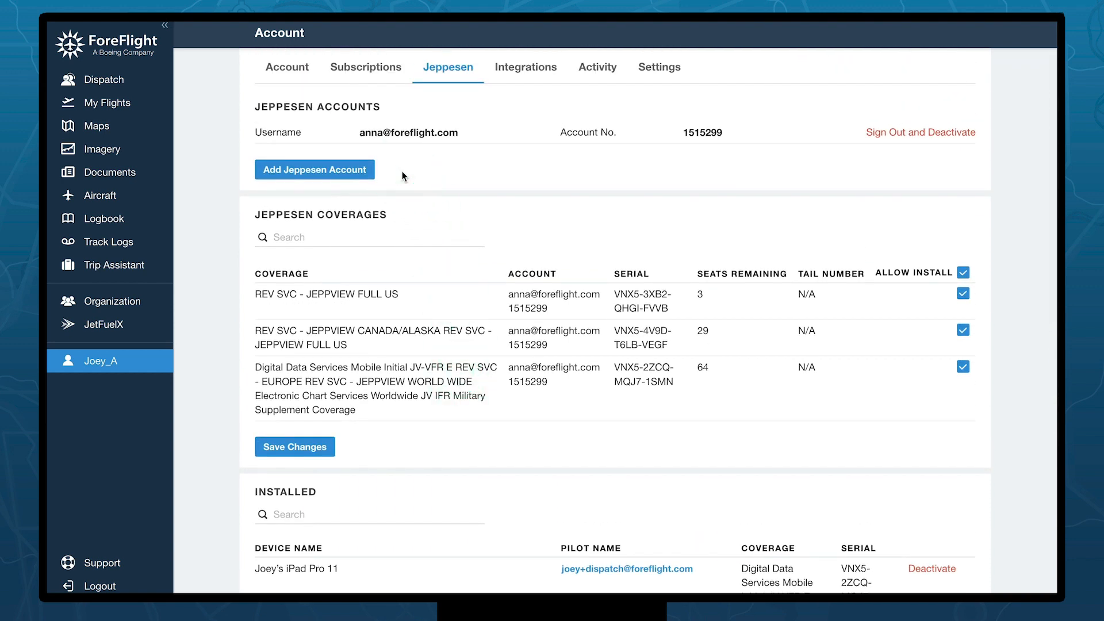
click(274, 173)
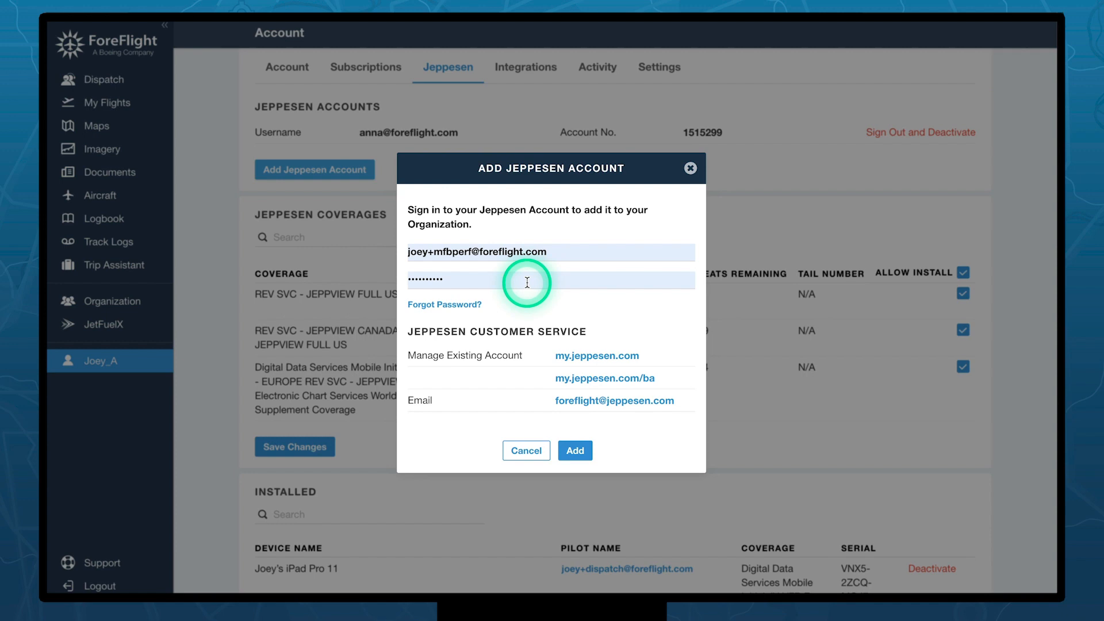
click(528, 449)
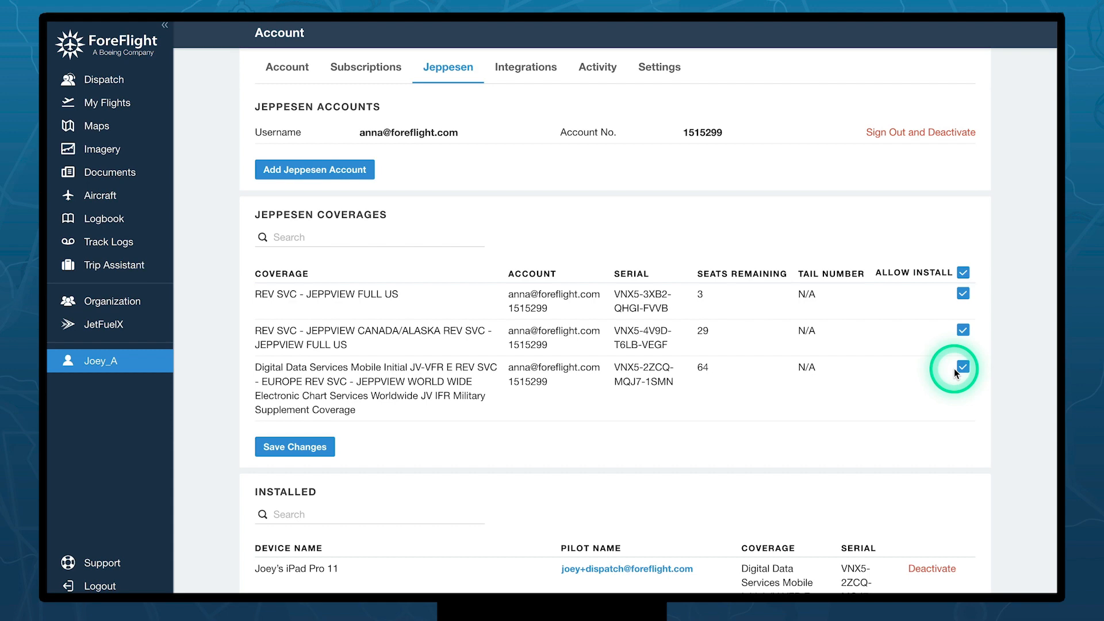
- Show the Jeppesen Installed list of three devices with identical coverages
scroll(638, 355, down, 6)
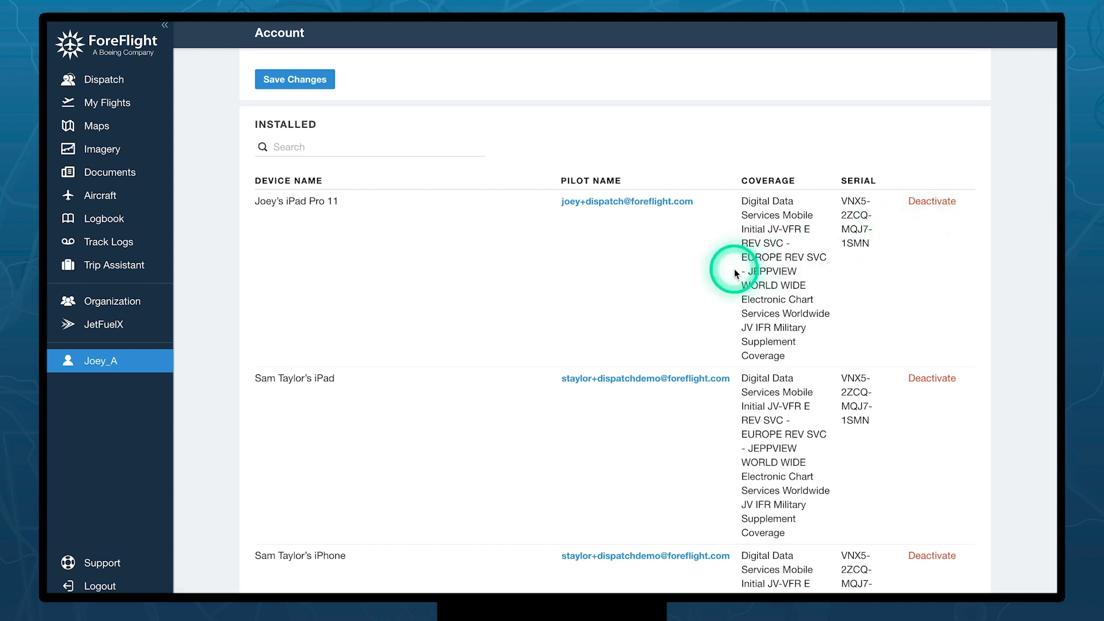
scroll(500, 301, down, 2)
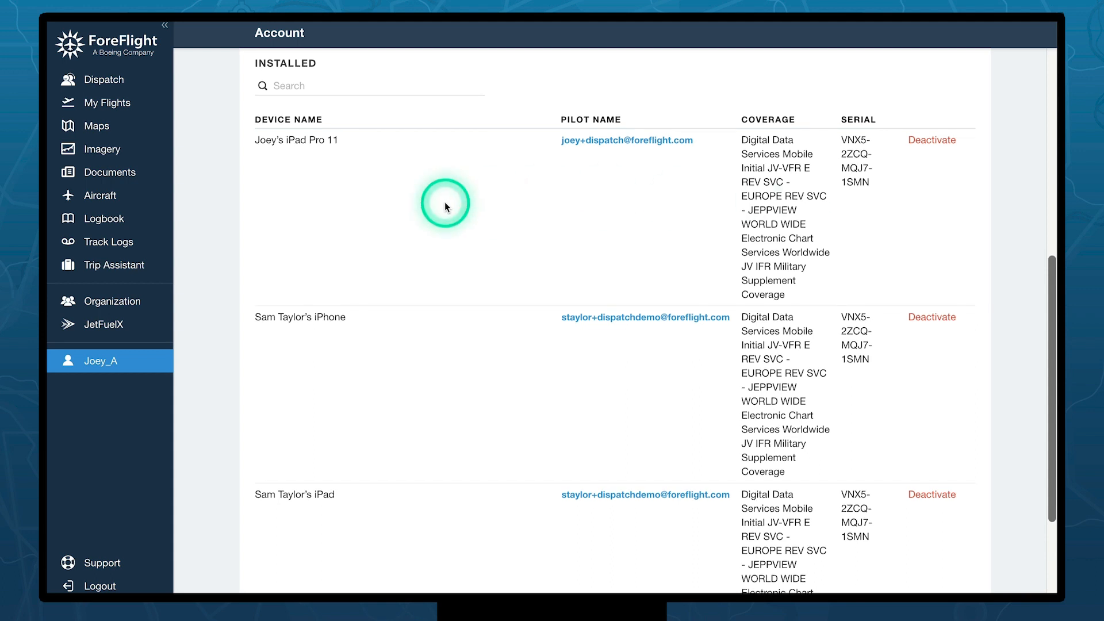
- Stop the admin user inheriting install permissions and allow only the third and first Jeppesen coverages
click(99, 305)
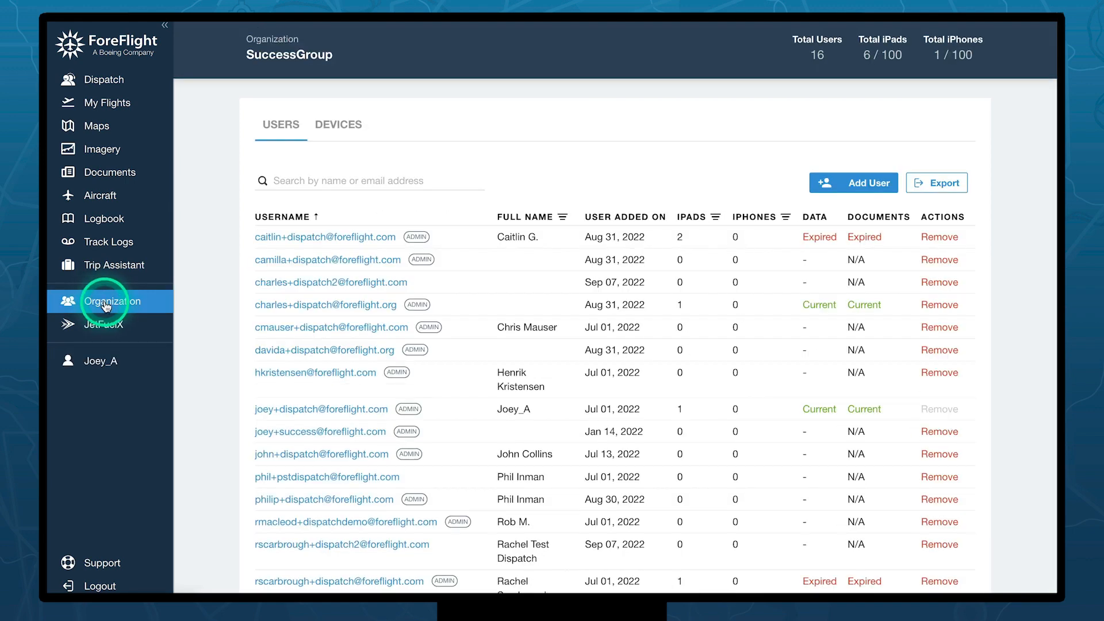
click(314, 410)
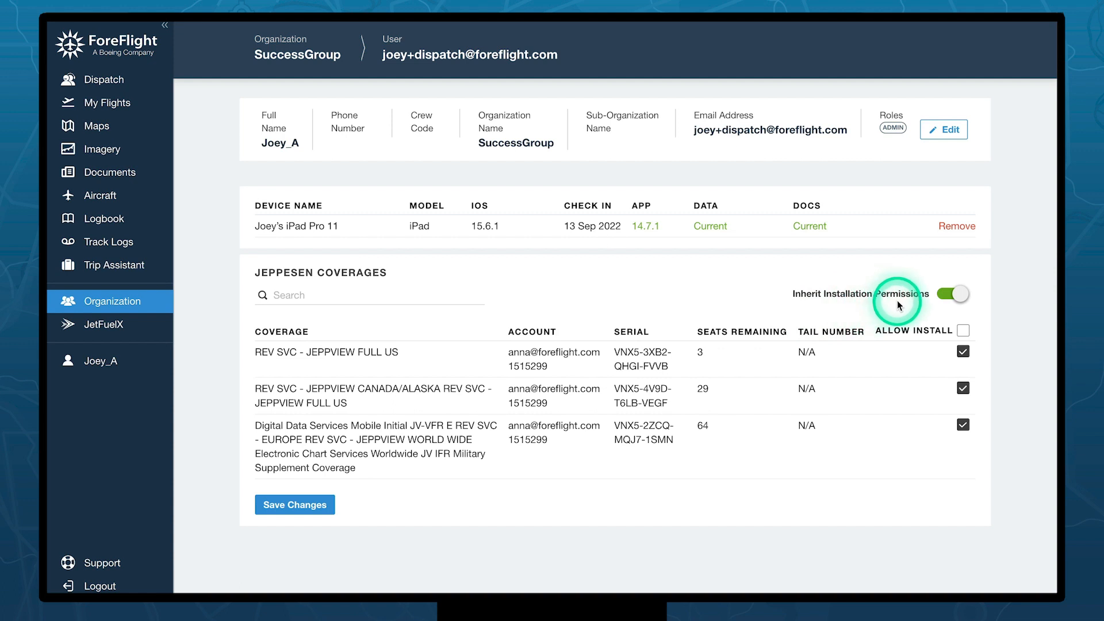
click(939, 299)
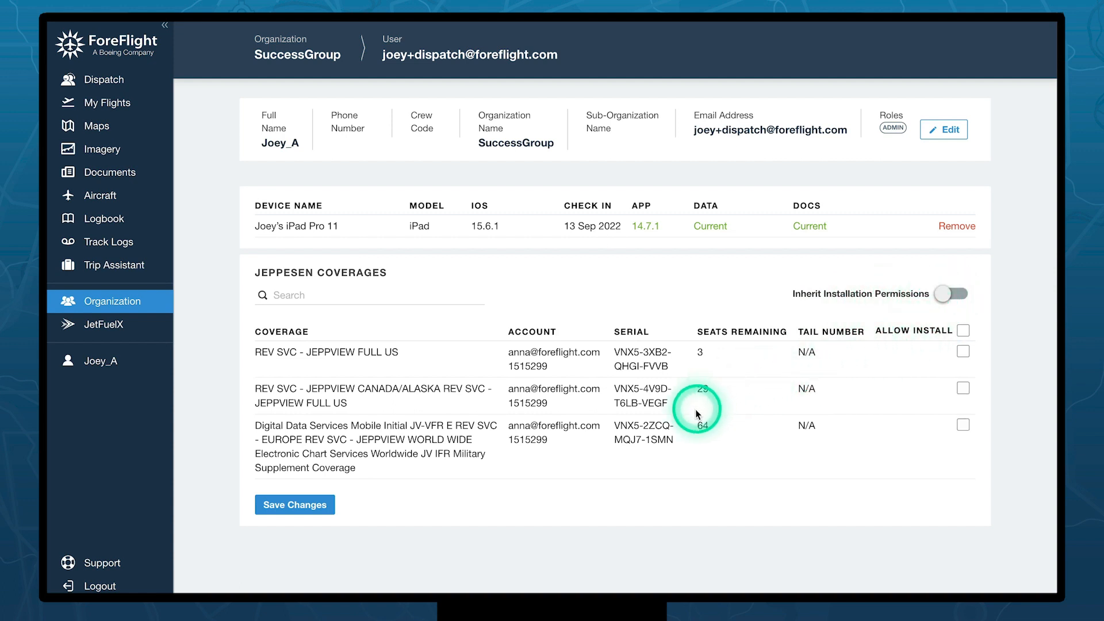
click(963, 425)
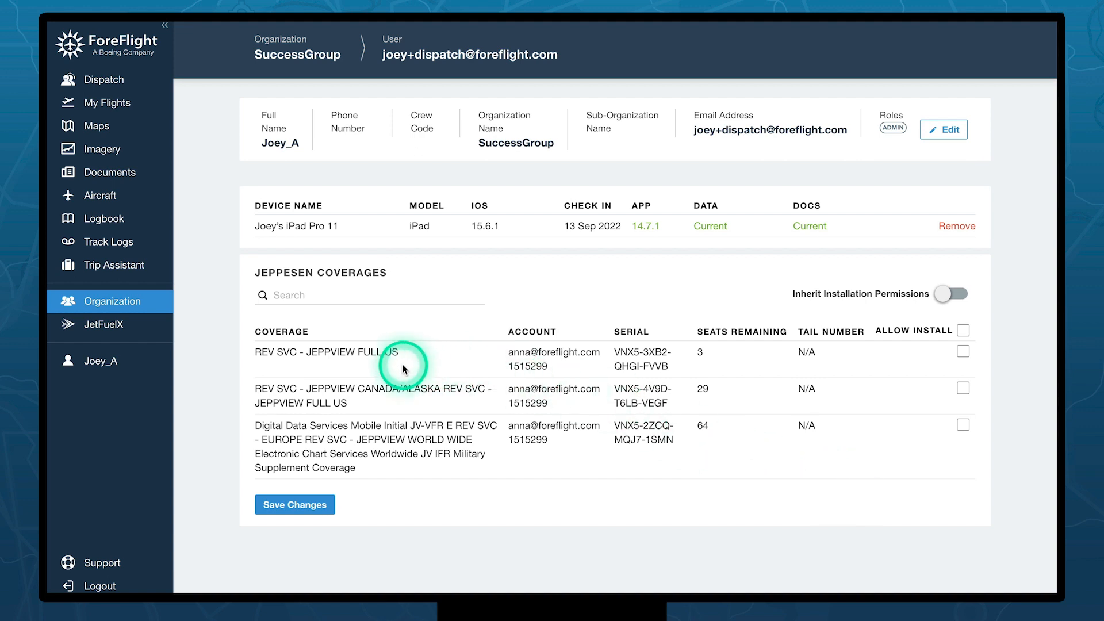
click(963, 351)
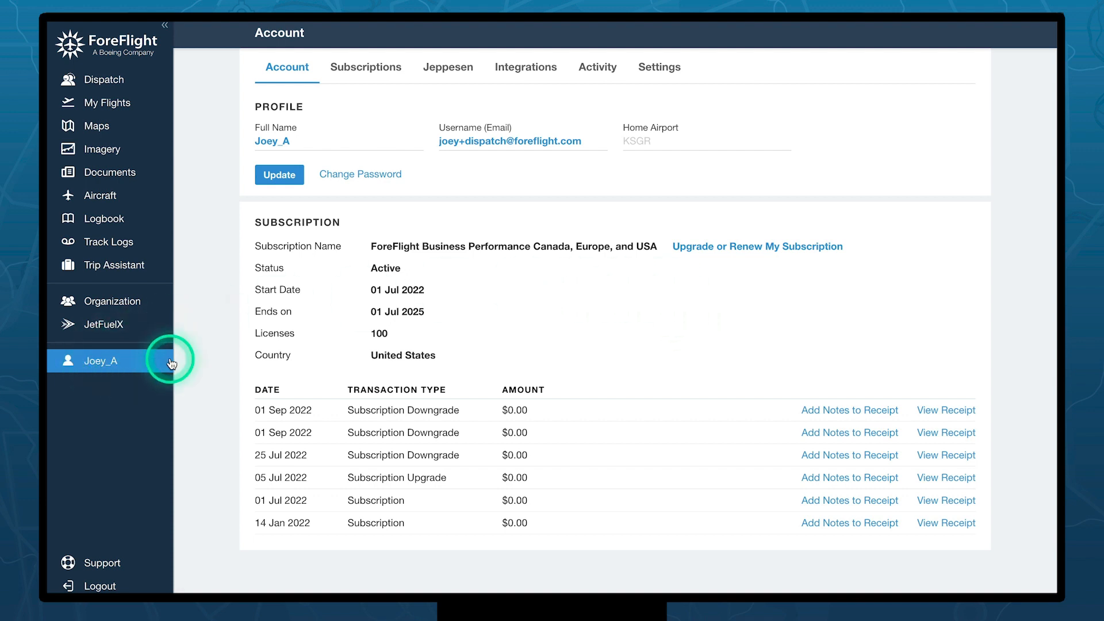
- Show the account's Integrations tab with the Cloud Documents and Jeppesen options
click(527, 74)
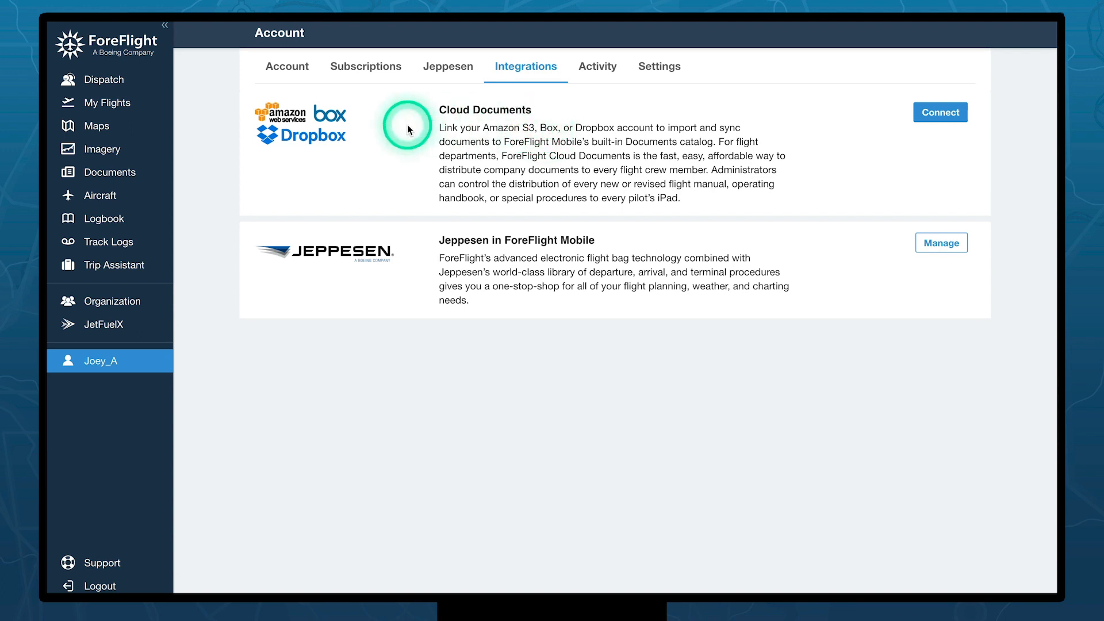
- Create a Cloud Documents catalog named 'Group Documents' on Dropbox, fixing the 'Documnets' typo
click(943, 113)
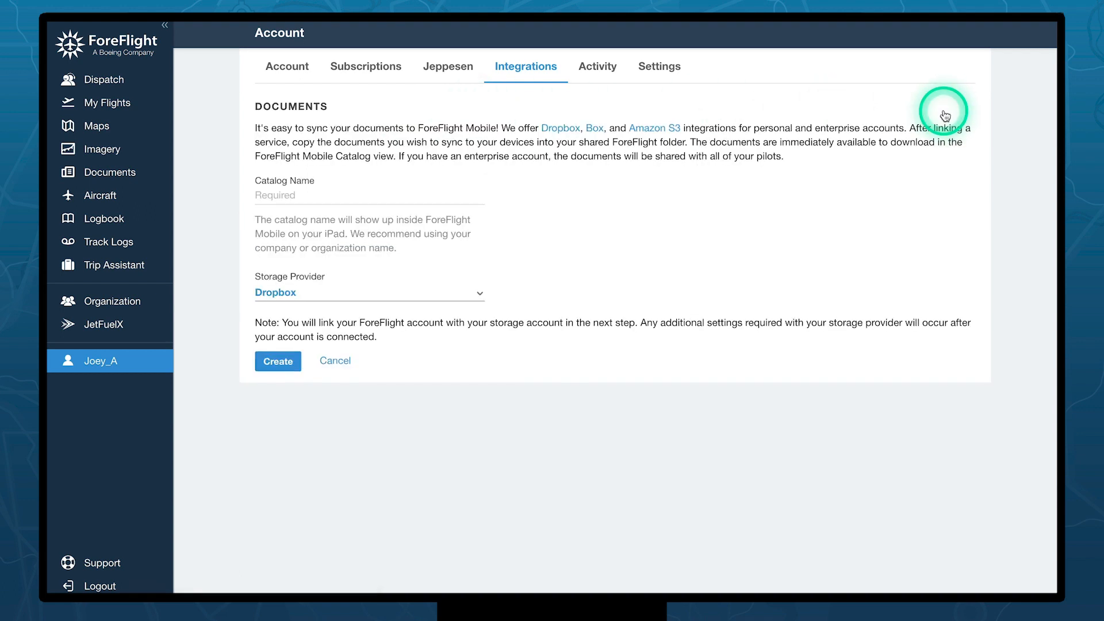
click(275, 196)
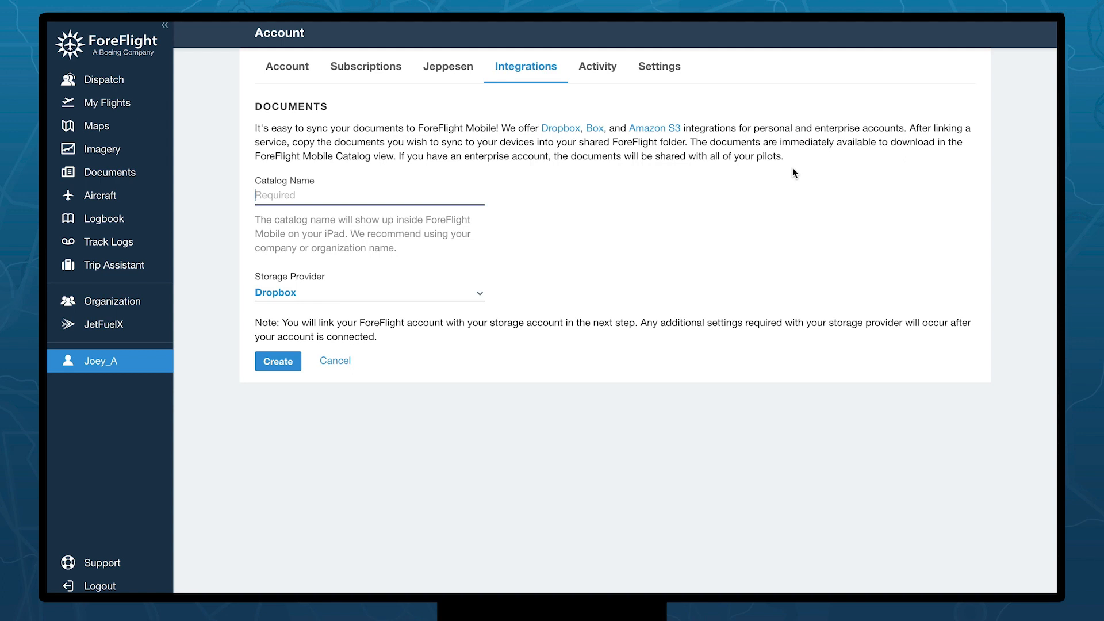
text(Gr)
key(BackSpace)
text(roup Documnets)
right_click(329, 196)
click(378, 204)
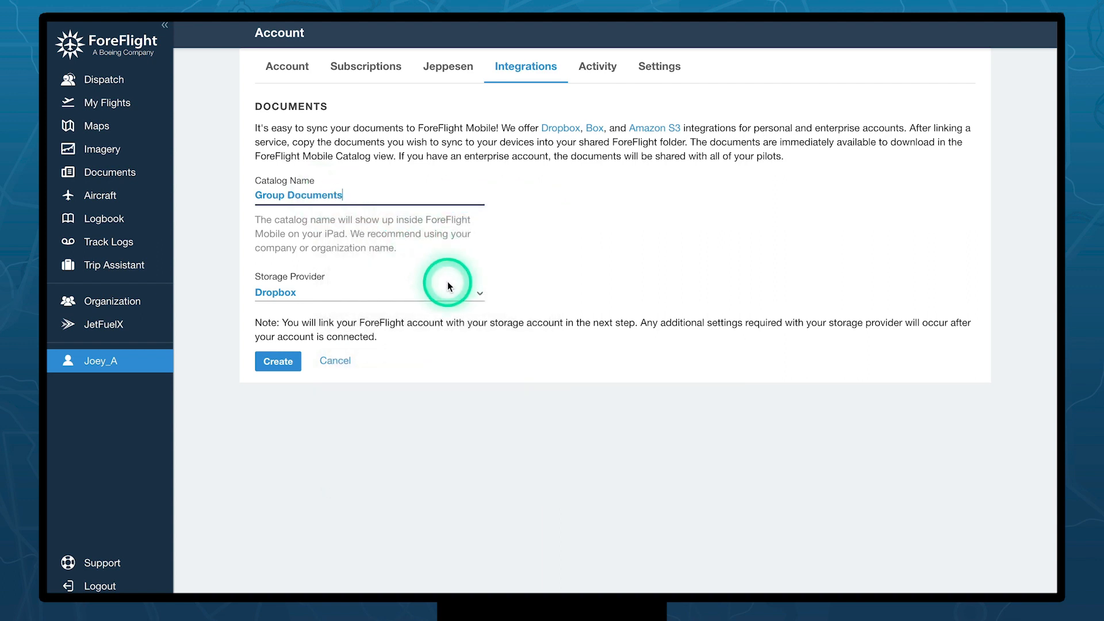
click(329, 292)
click(403, 257)
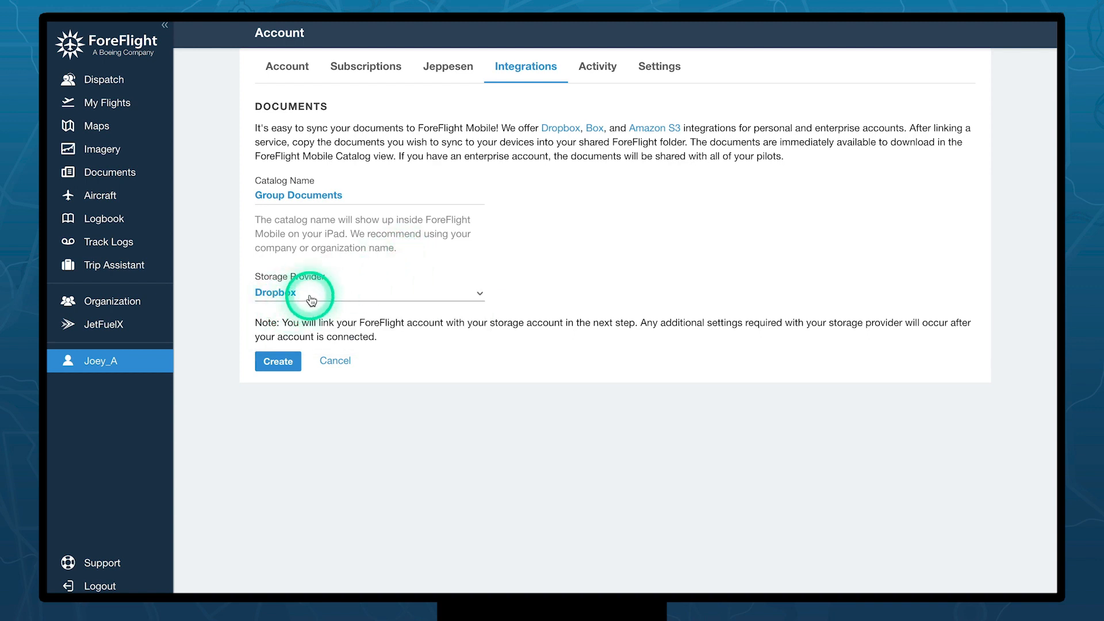
click(276, 362)
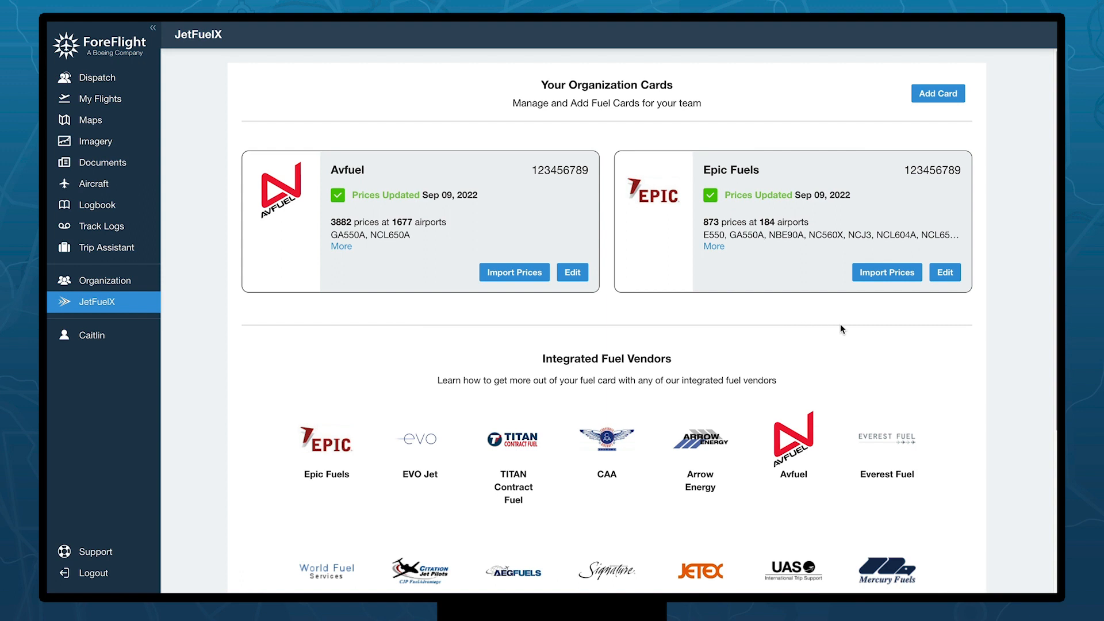
- Start a new EVO Jet fuel card, entering its card number and the name 'EVO Jet Card'
click(939, 95)
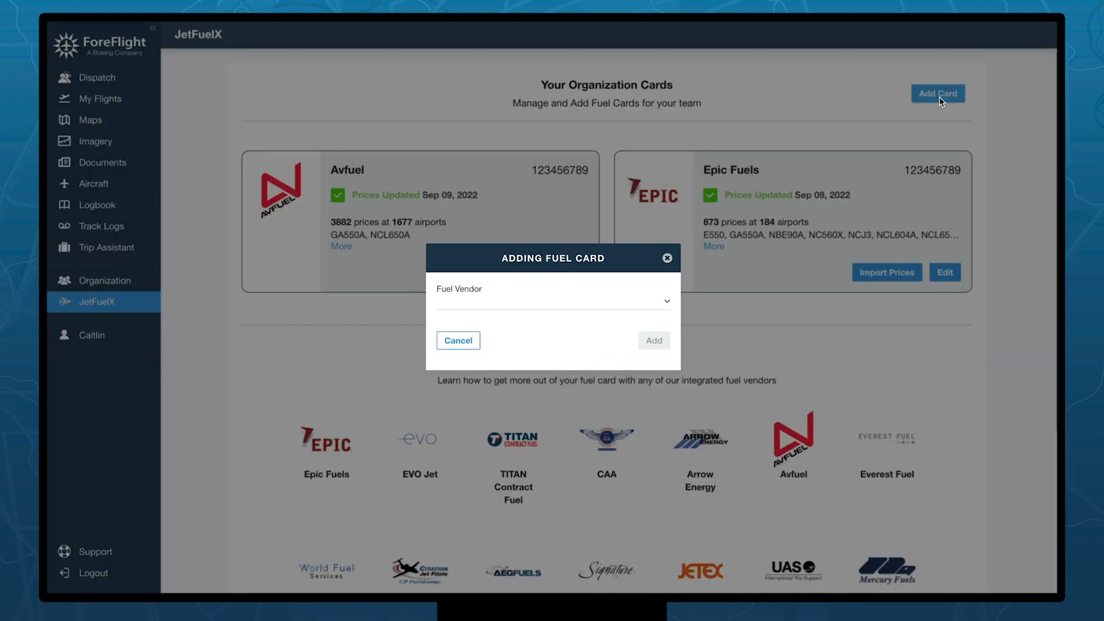
click(666, 299)
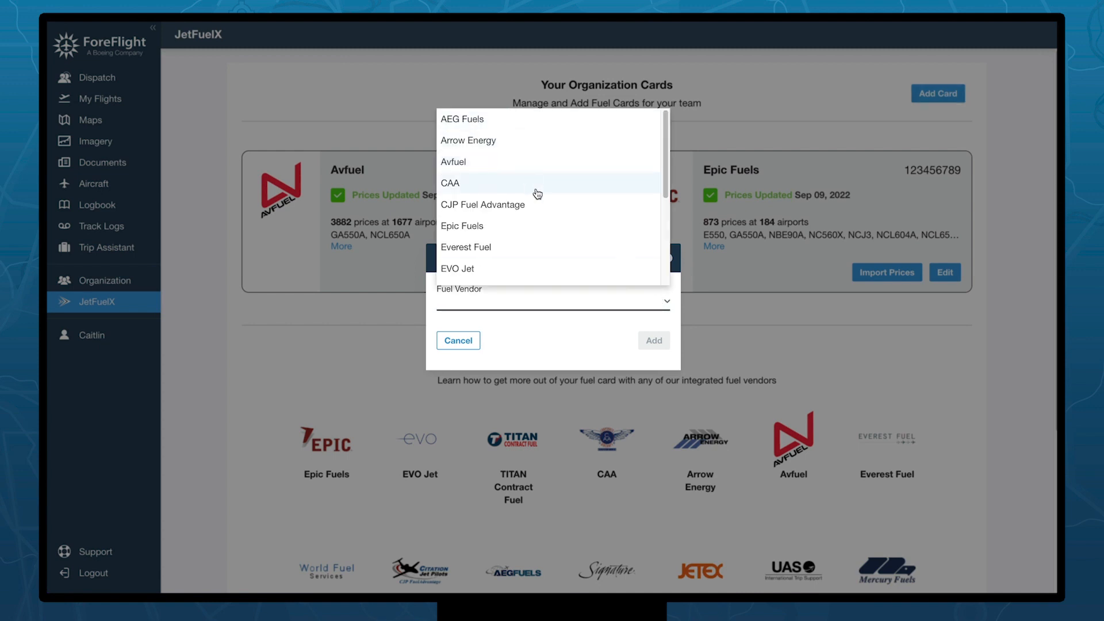
click(556, 268)
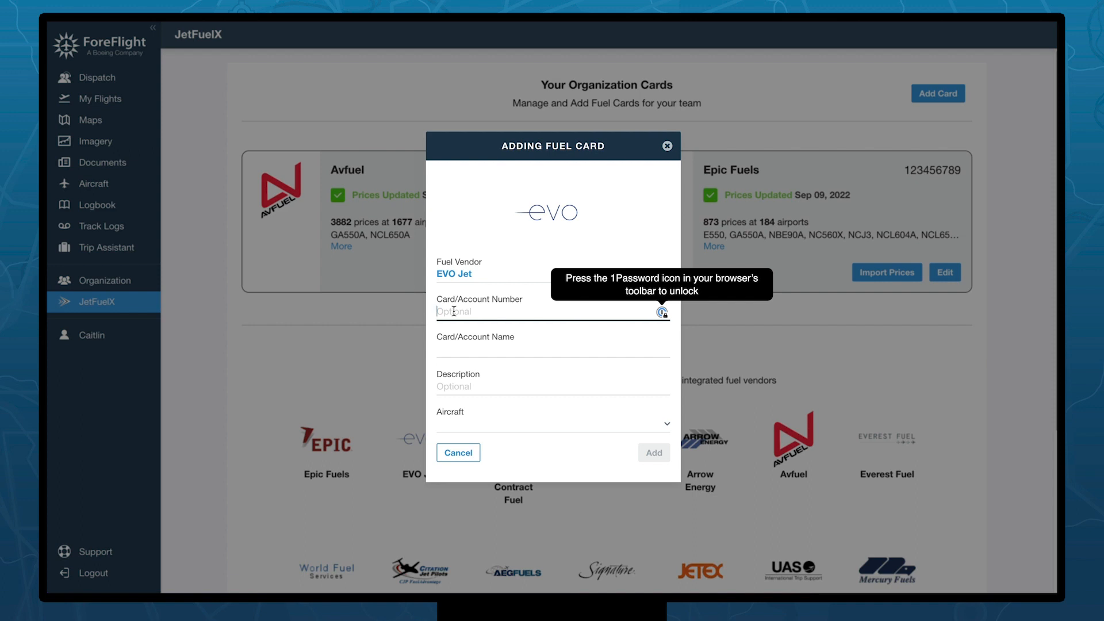
text(1)
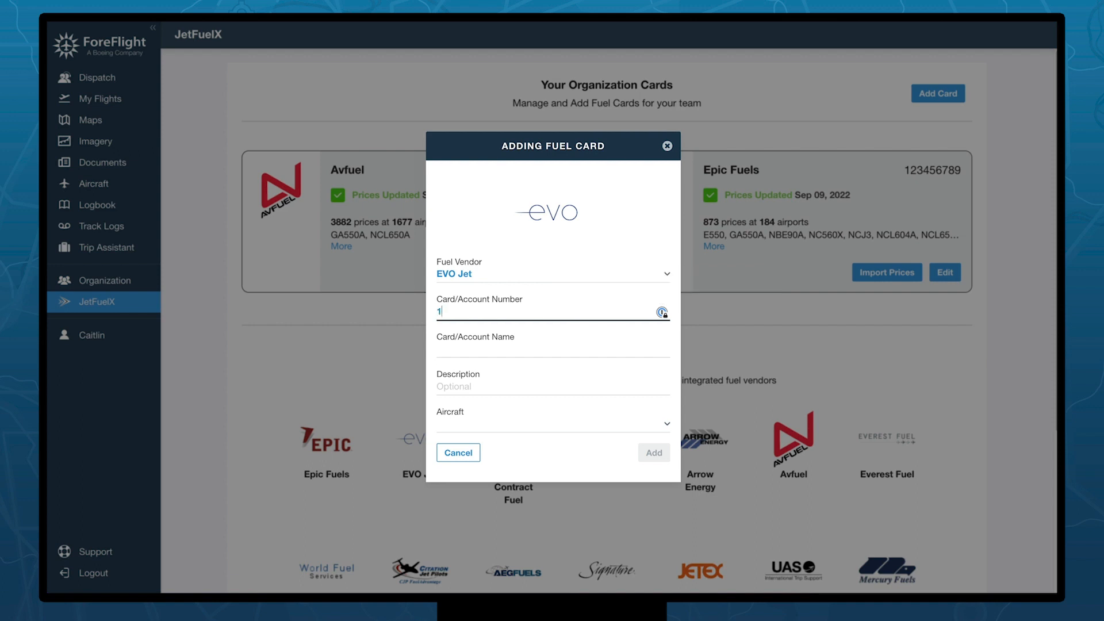
text(23456789)
click(463, 346)
text(E)
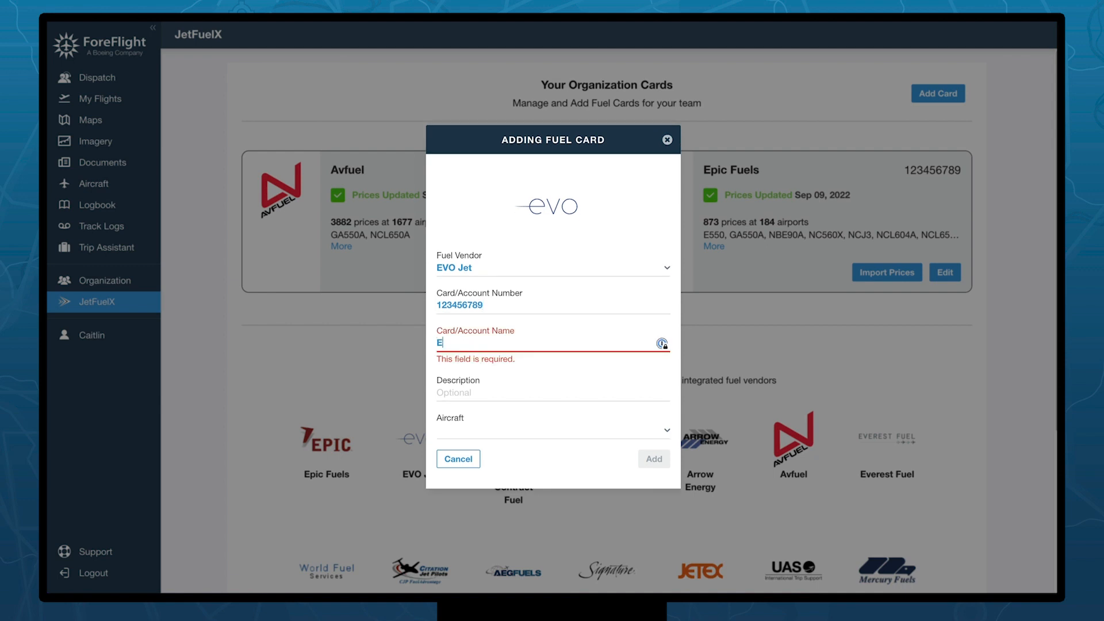
text(VO Jet Card)
key(Tab)
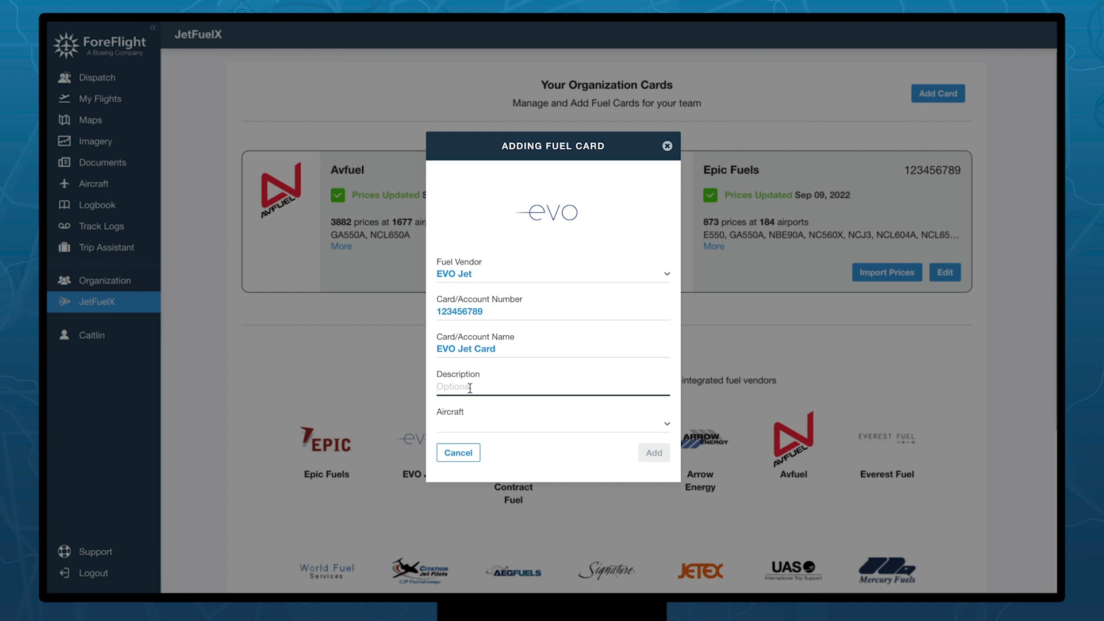
- Assign aircraft NC560X, GA550A and E550 to the card and add it to the organization
click(667, 425)
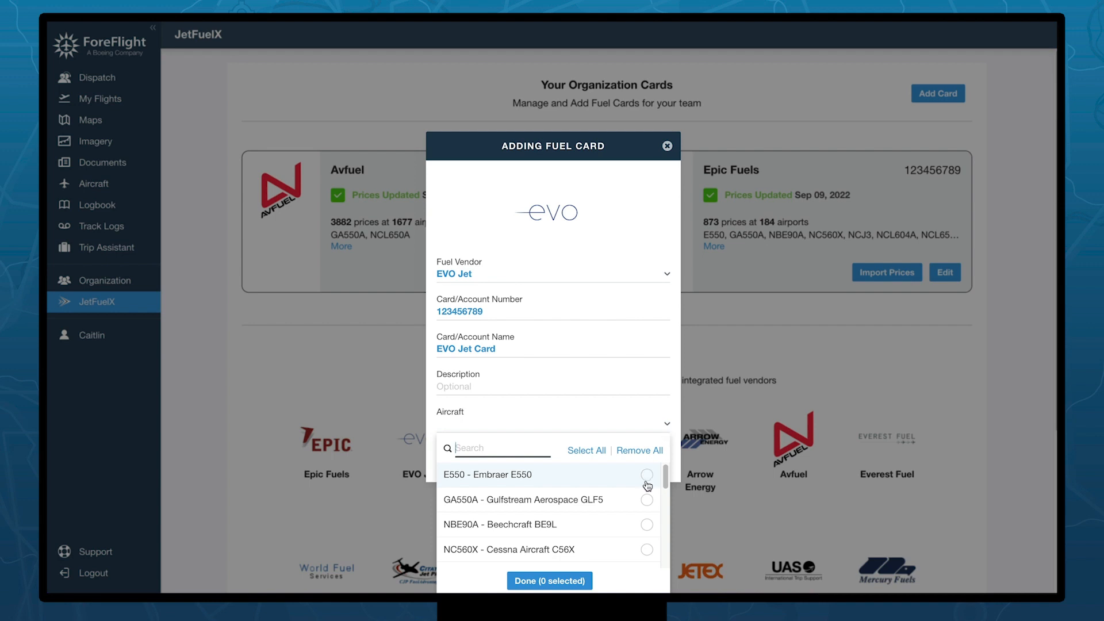
scroll(633, 523, down, 2)
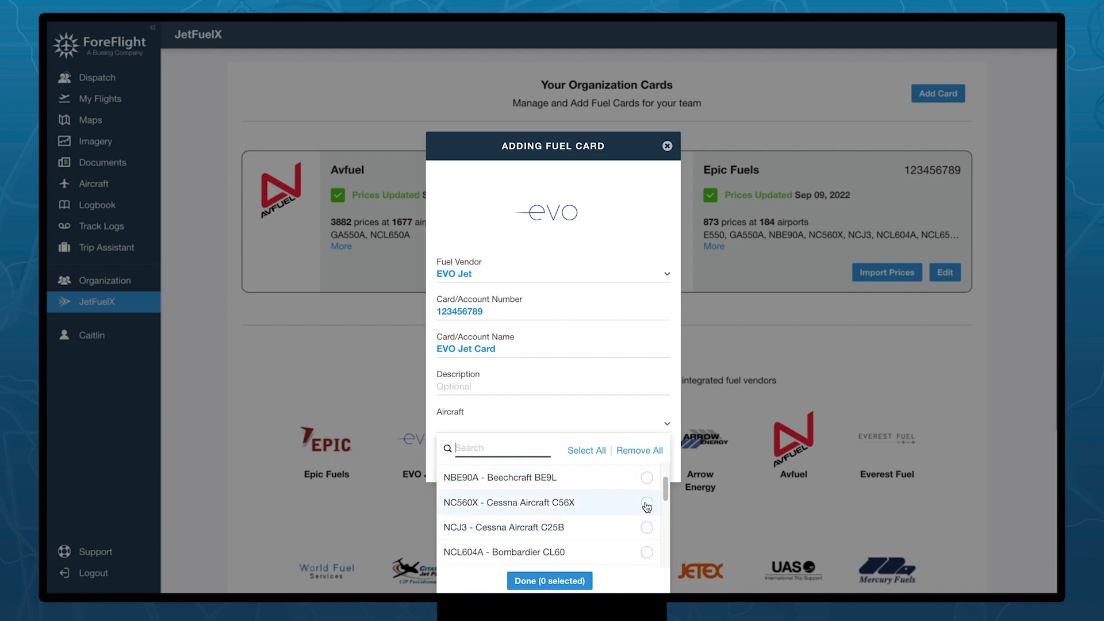
click(646, 505)
scroll(648, 501, up, 2)
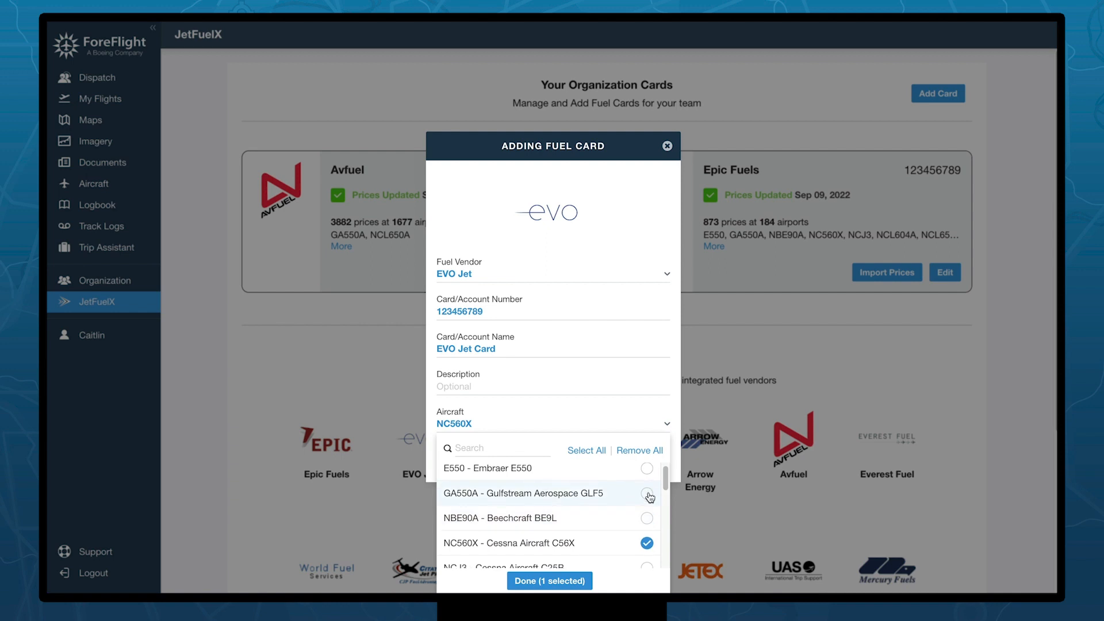
click(647, 494)
click(646, 468)
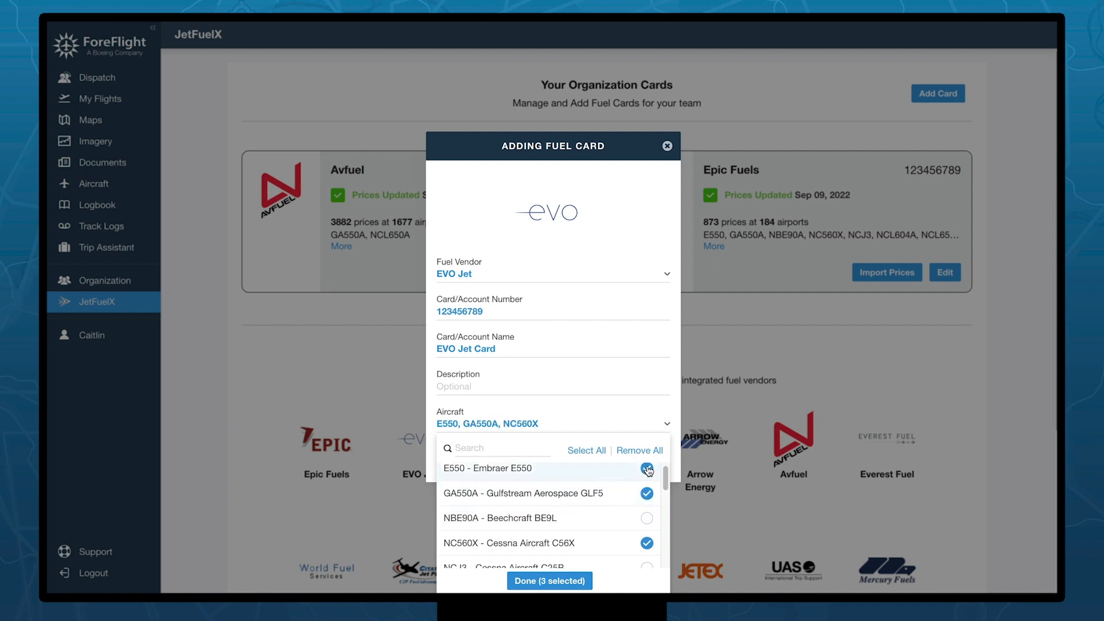
click(673, 400)
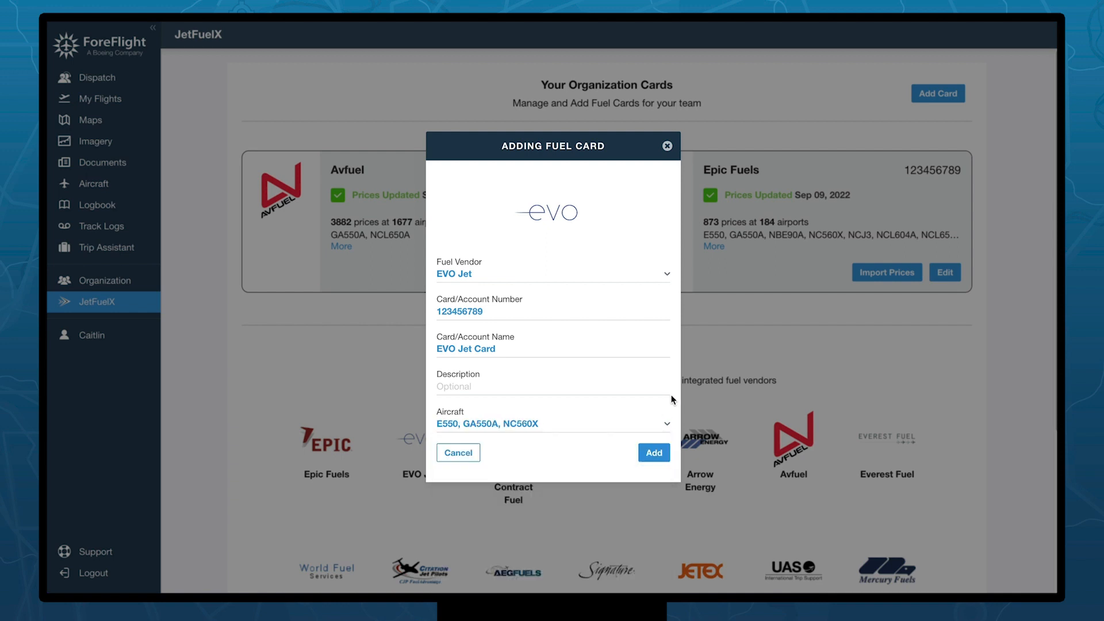
click(654, 453)
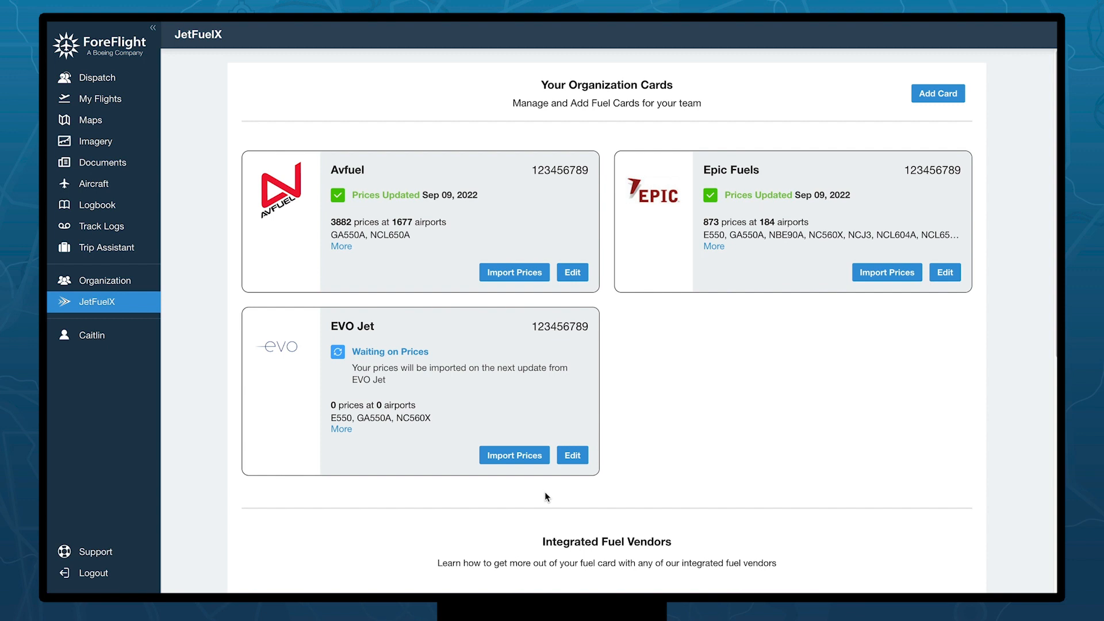
- Import 'EVO 8_2021 Update.csv' into the EVO Jet card, then scroll through the vendor cards
click(515, 457)
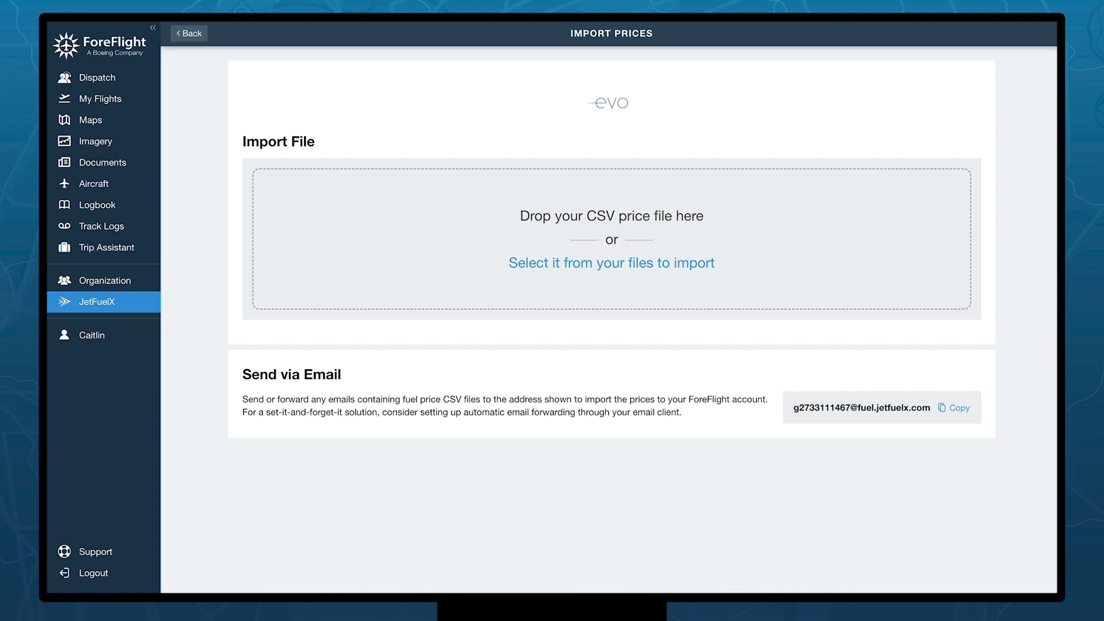
drag(760, 412, 558, 276)
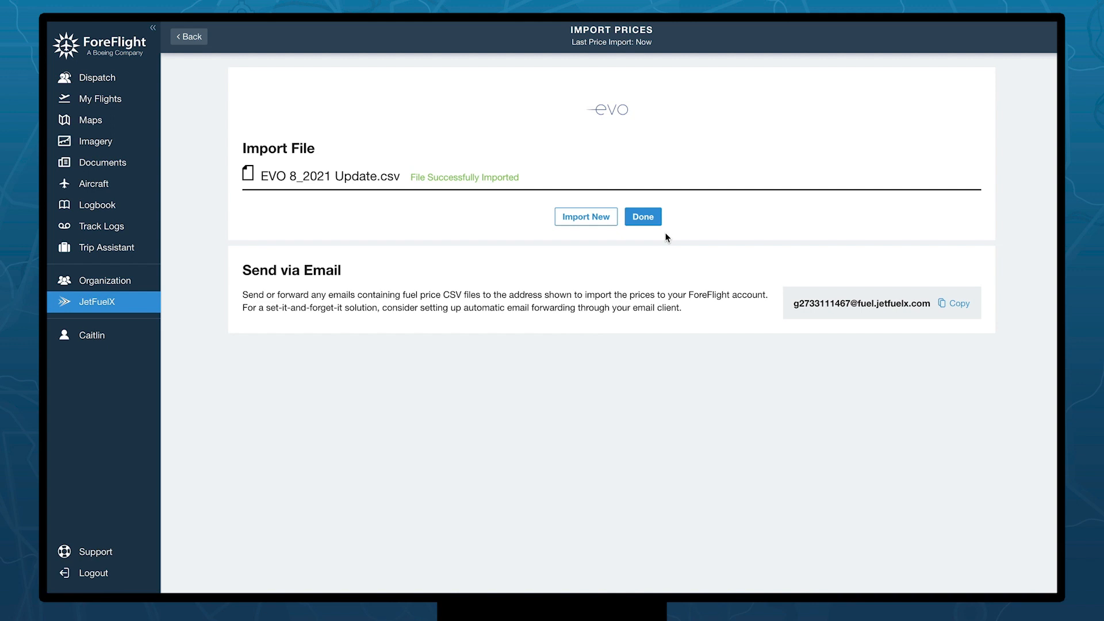
click(642, 218)
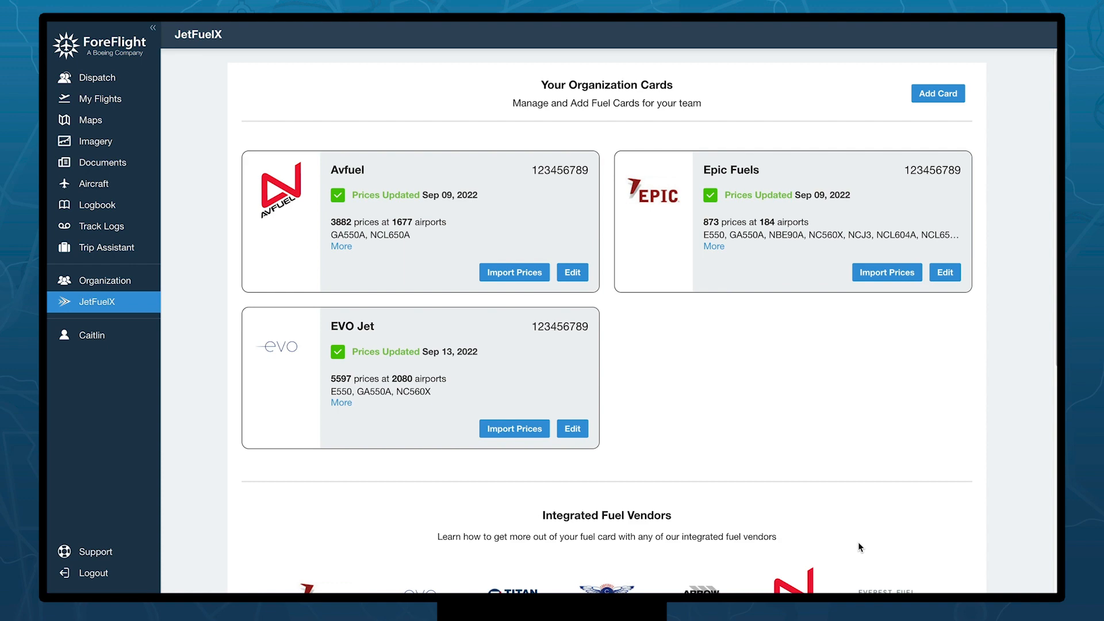
scroll(858, 542, down, 5)
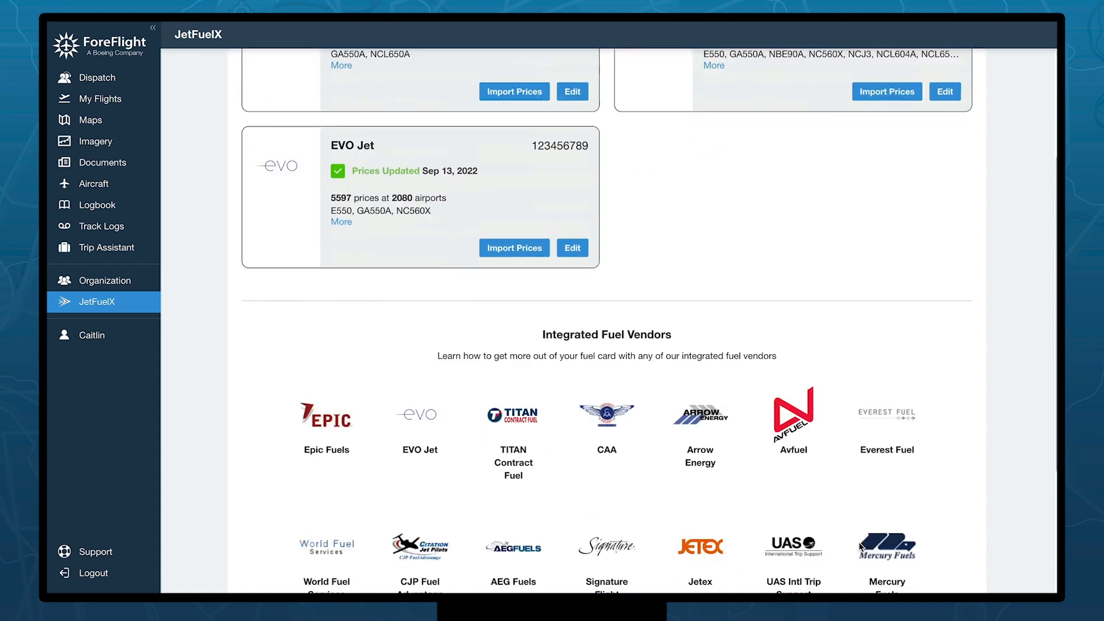
scroll(859, 544, down, 1)
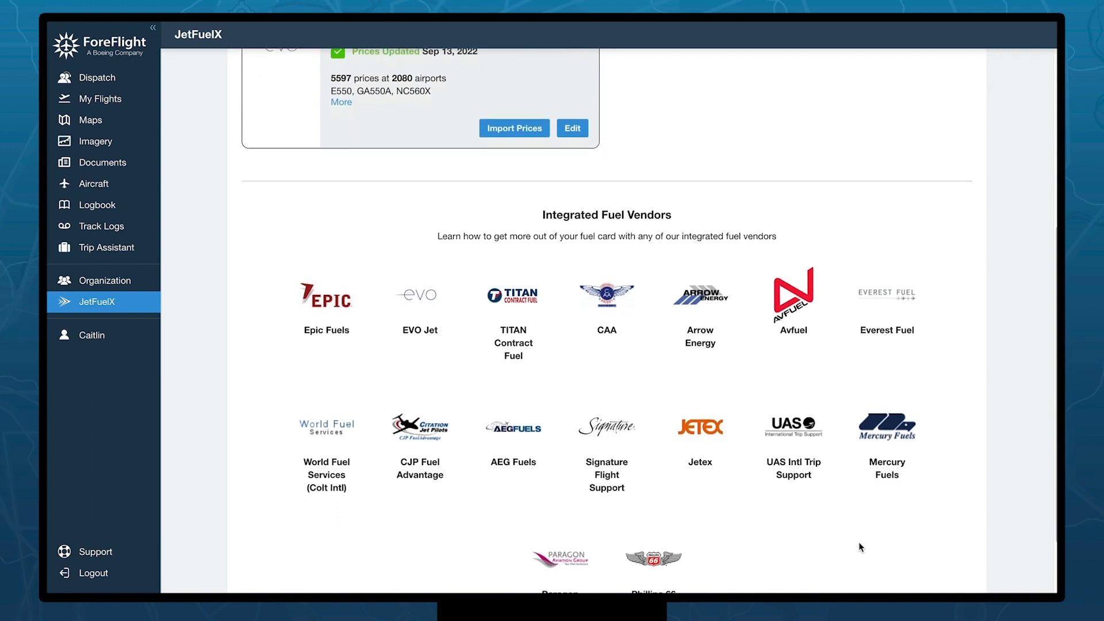
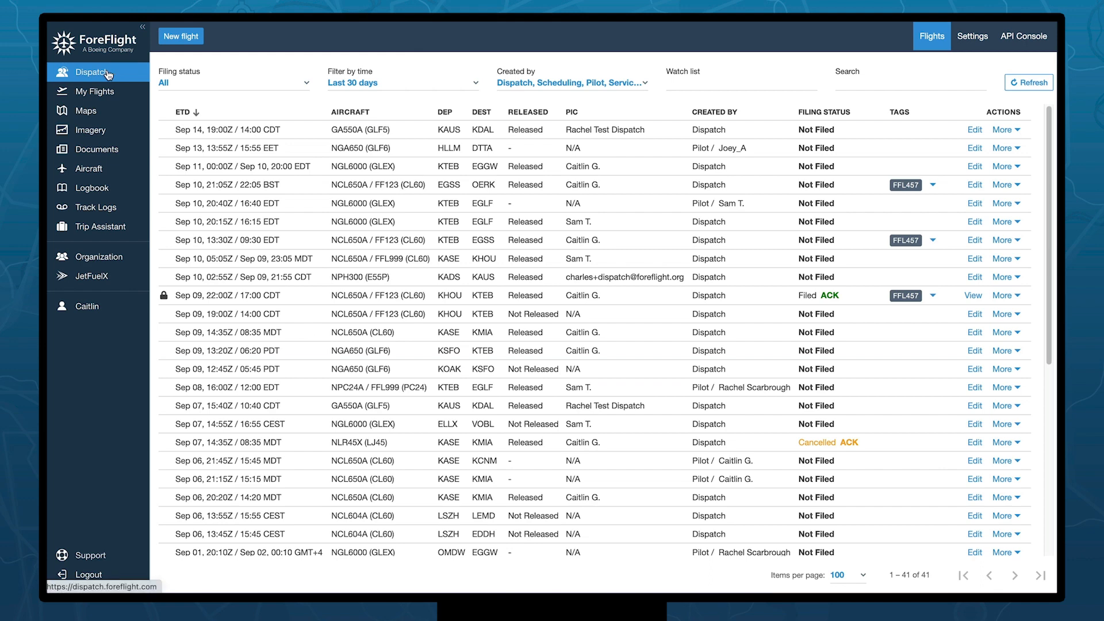
- Go to the organization's Settings to show the Planning Settings page
click(971, 49)
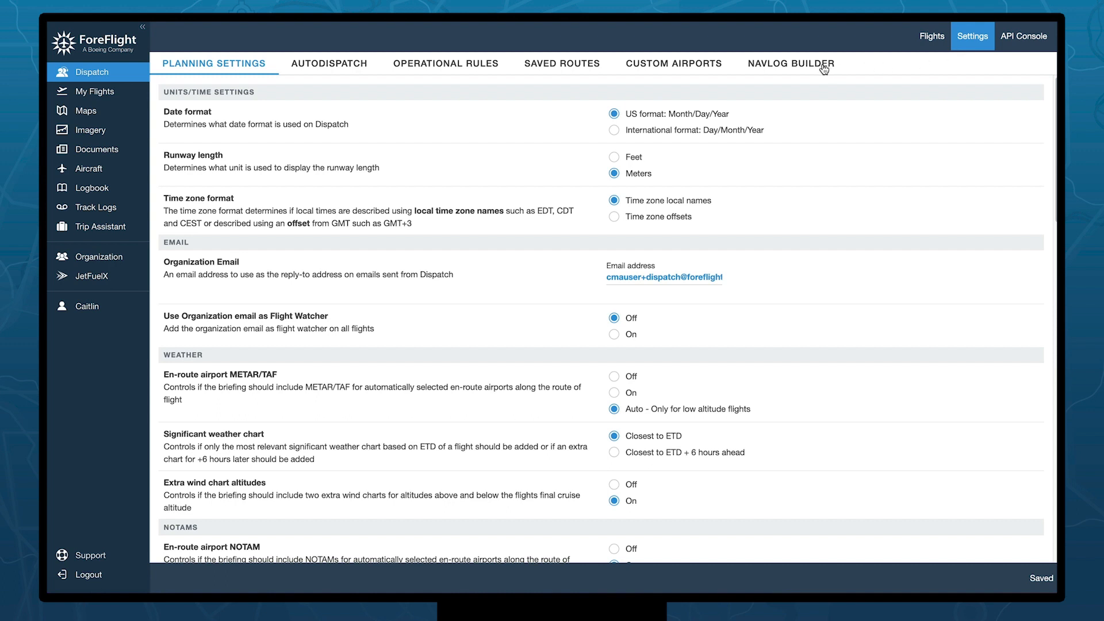
- Change the AutoDispatch release time from 4 to 24 hours prior to departure
click(310, 68)
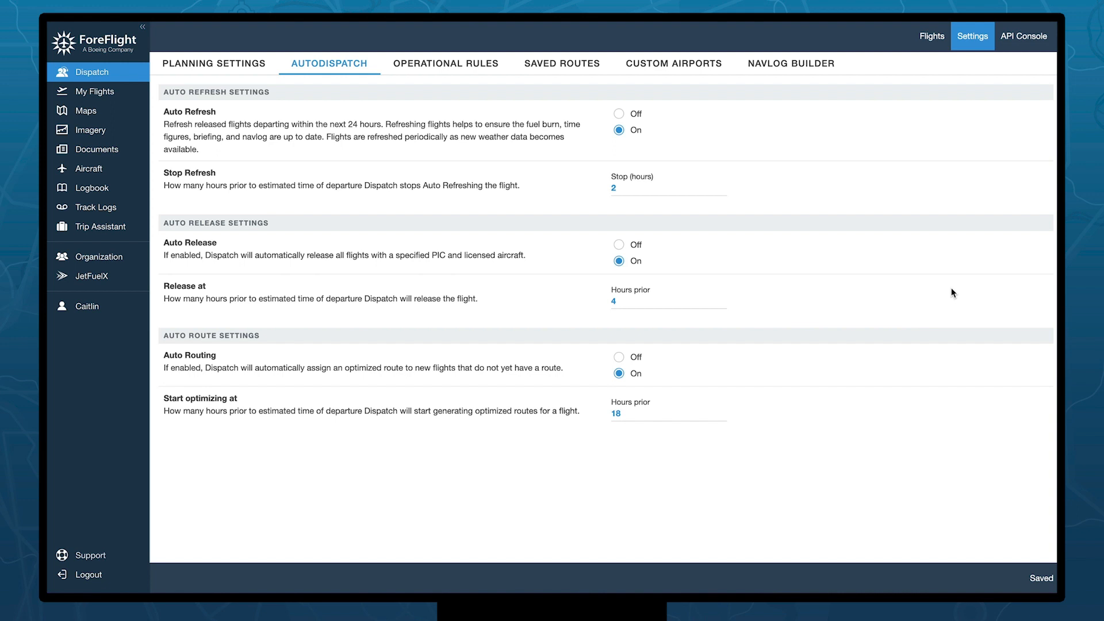
click(612, 303)
text(2)
click(818, 305)
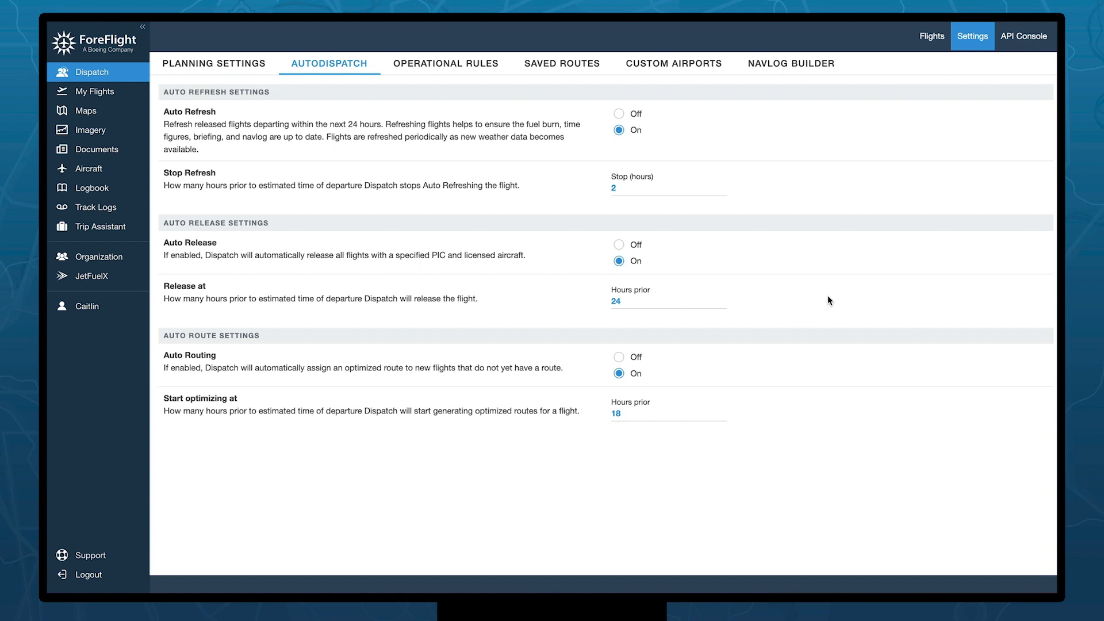
click(463, 67)
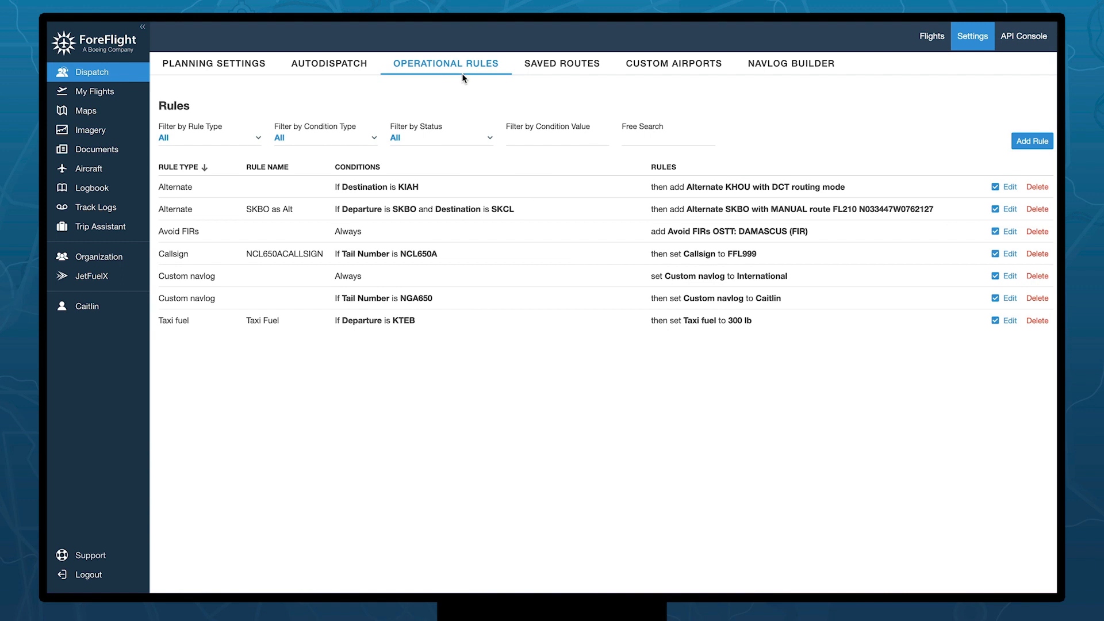
click(237, 142)
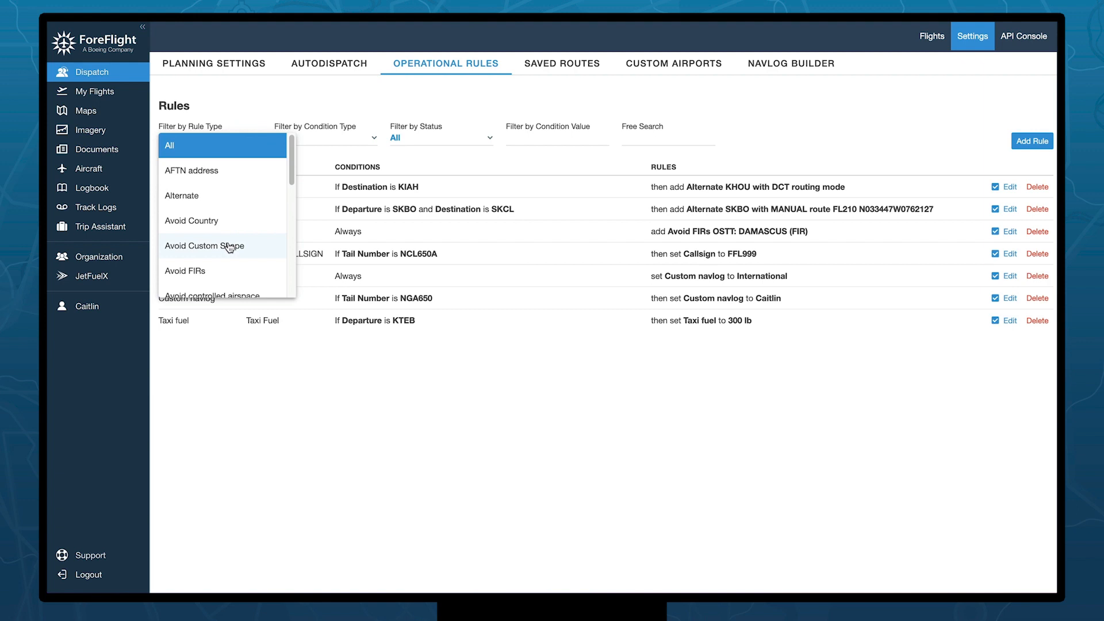
click(262, 100)
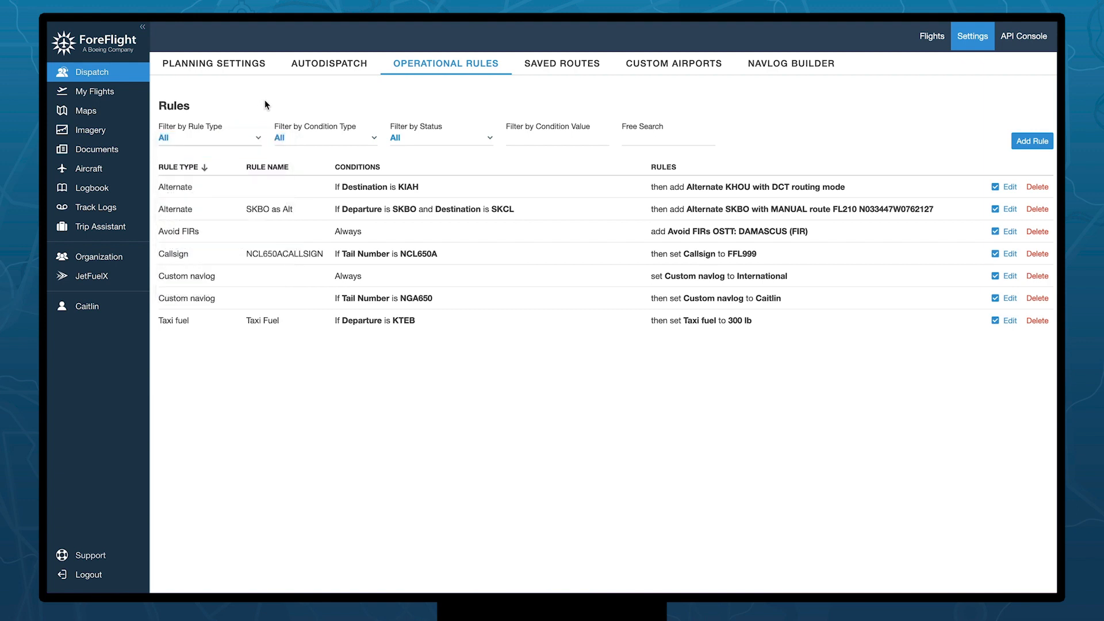
click(354, 139)
click(371, 142)
- Start a new rule and make it a Taxi fuel rule
click(1033, 146)
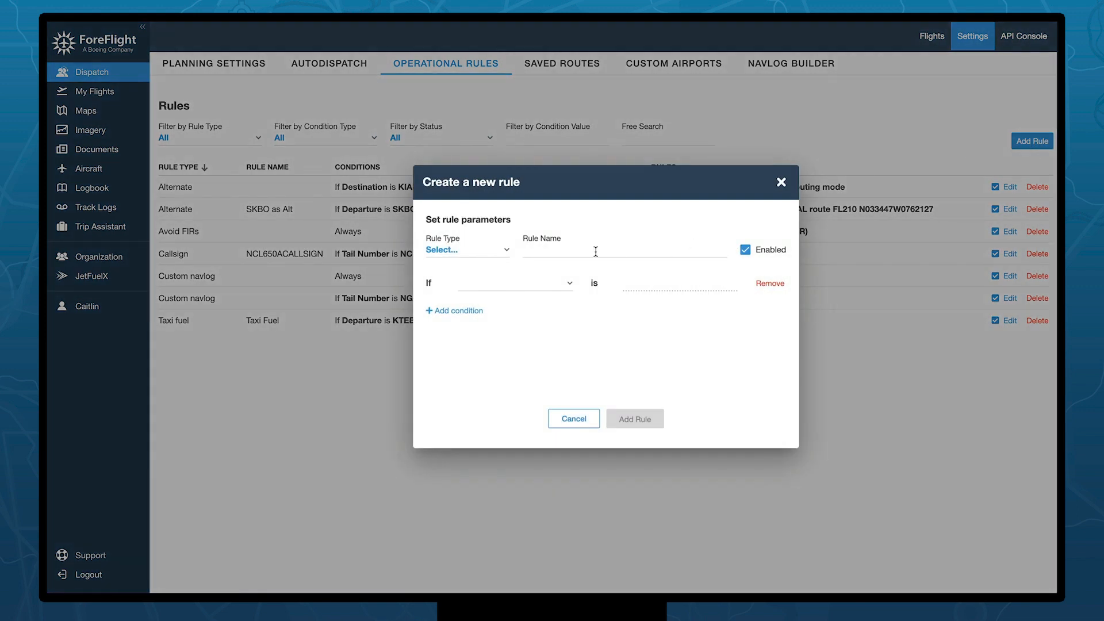
click(502, 258)
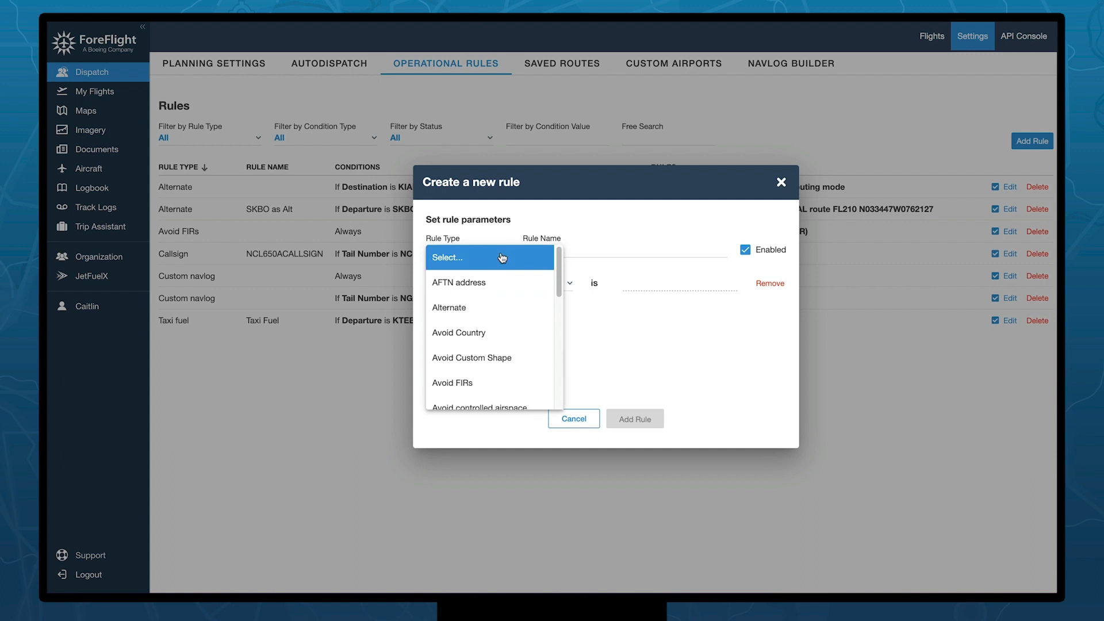
scroll(488, 292, down, 10)
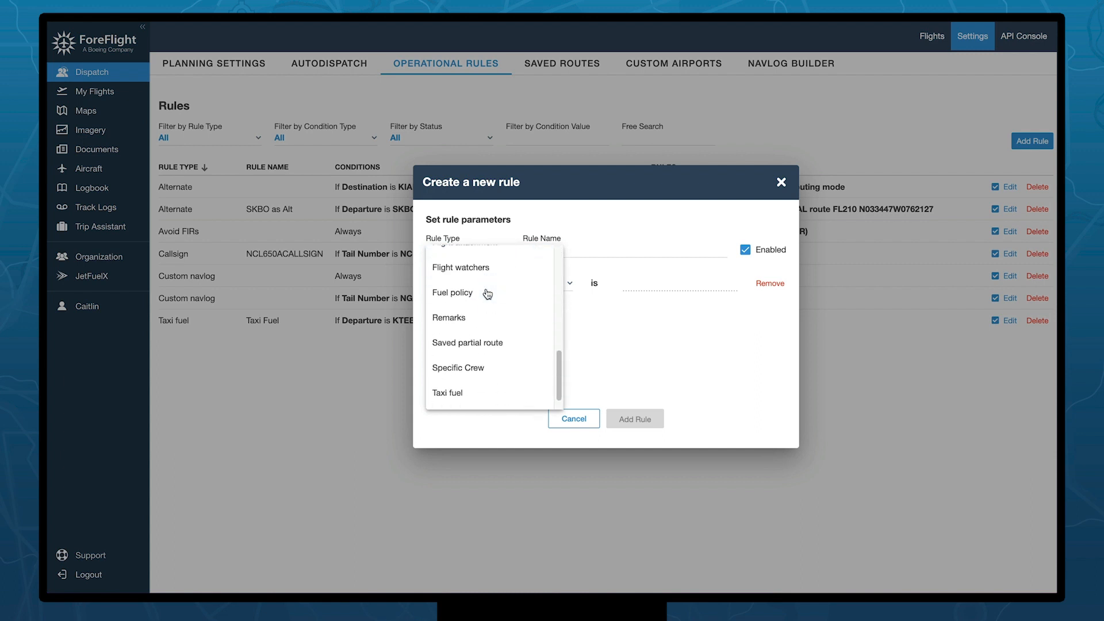
click(492, 375)
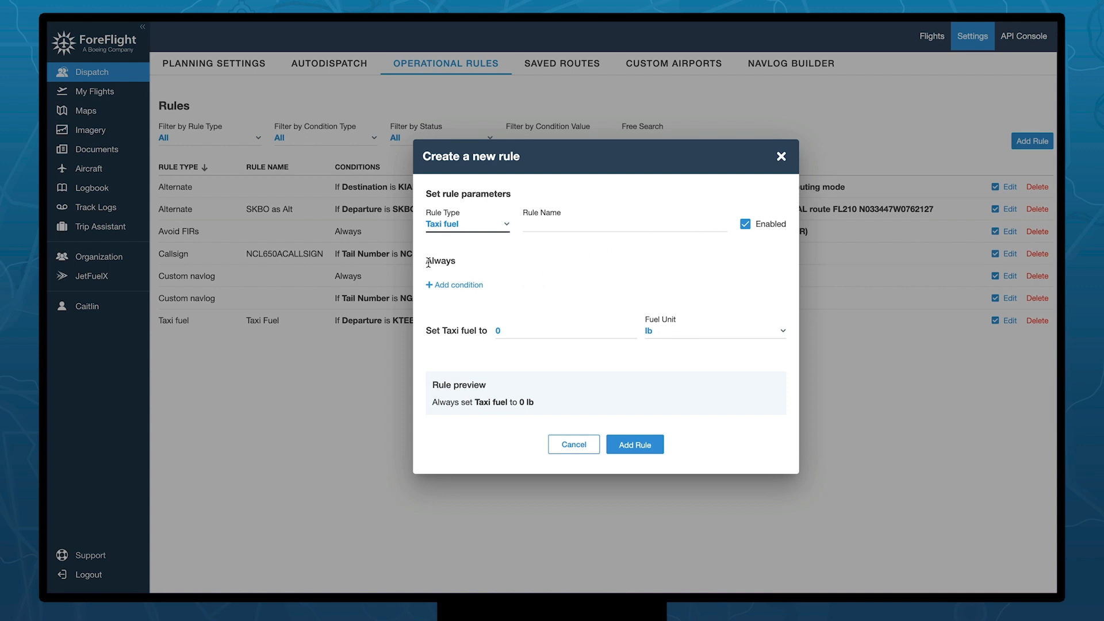
- Add a Departure condition set to Teterboro (KTEB)
click(467, 285)
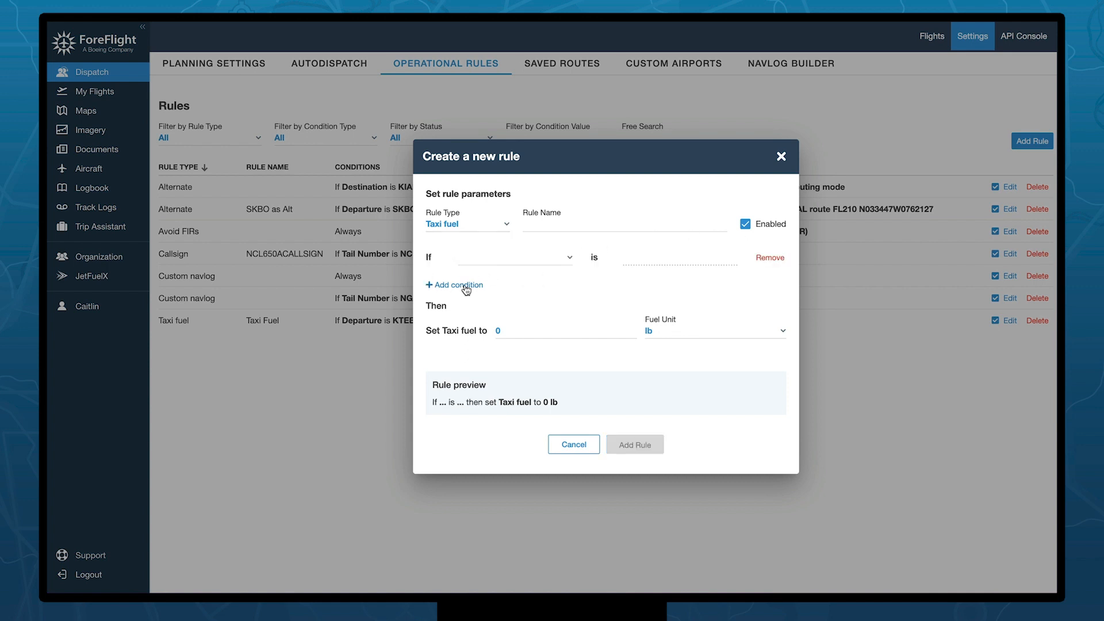
click(485, 263)
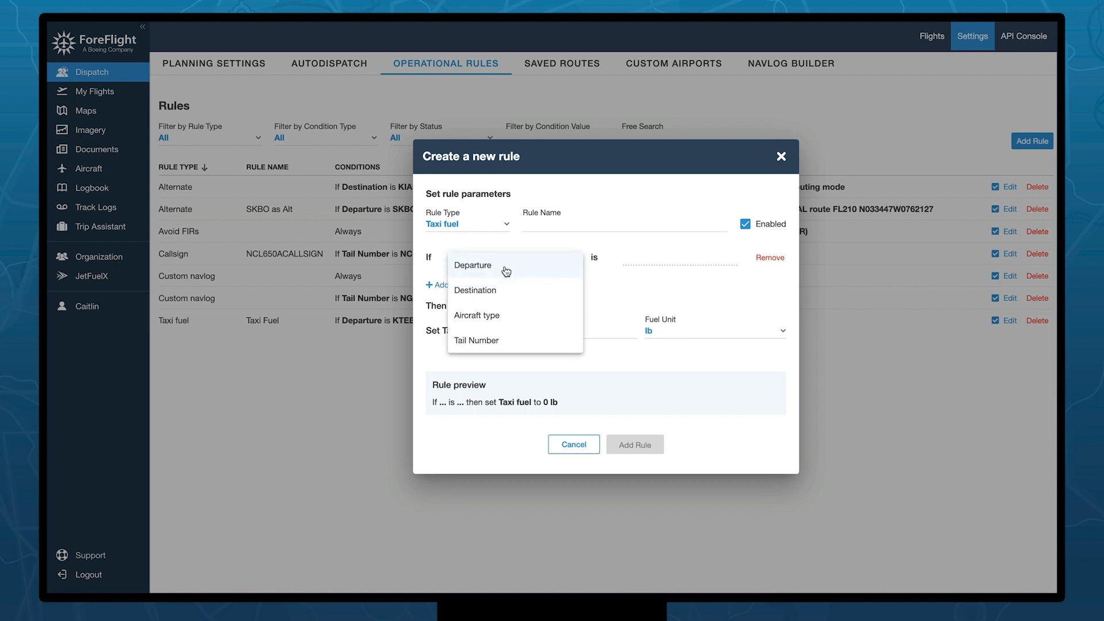
click(506, 269)
click(637, 266)
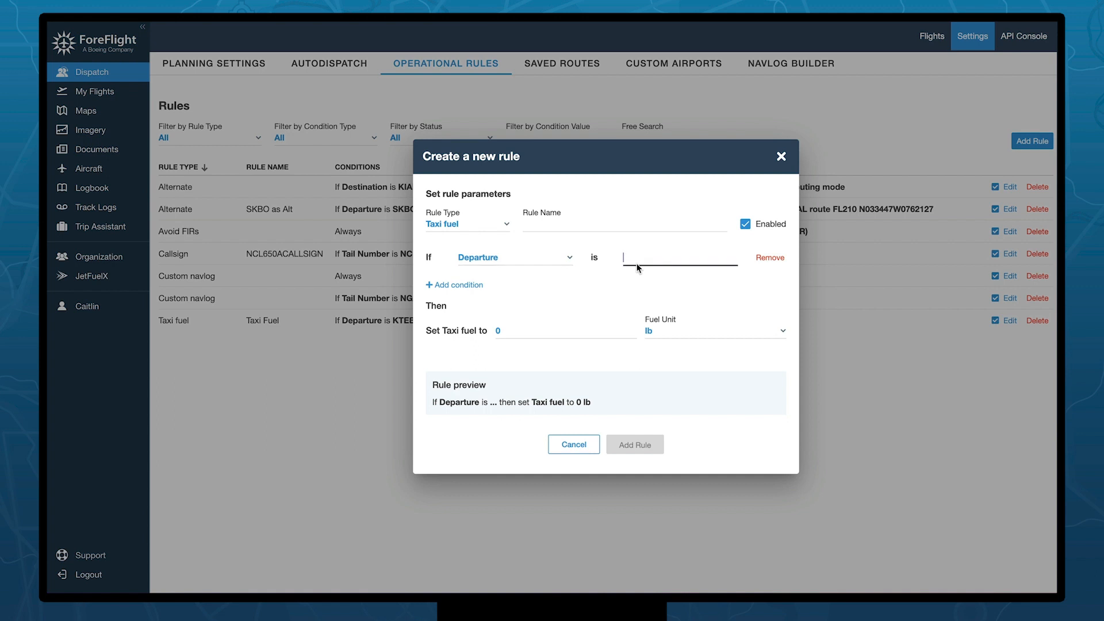
text(KTEB)
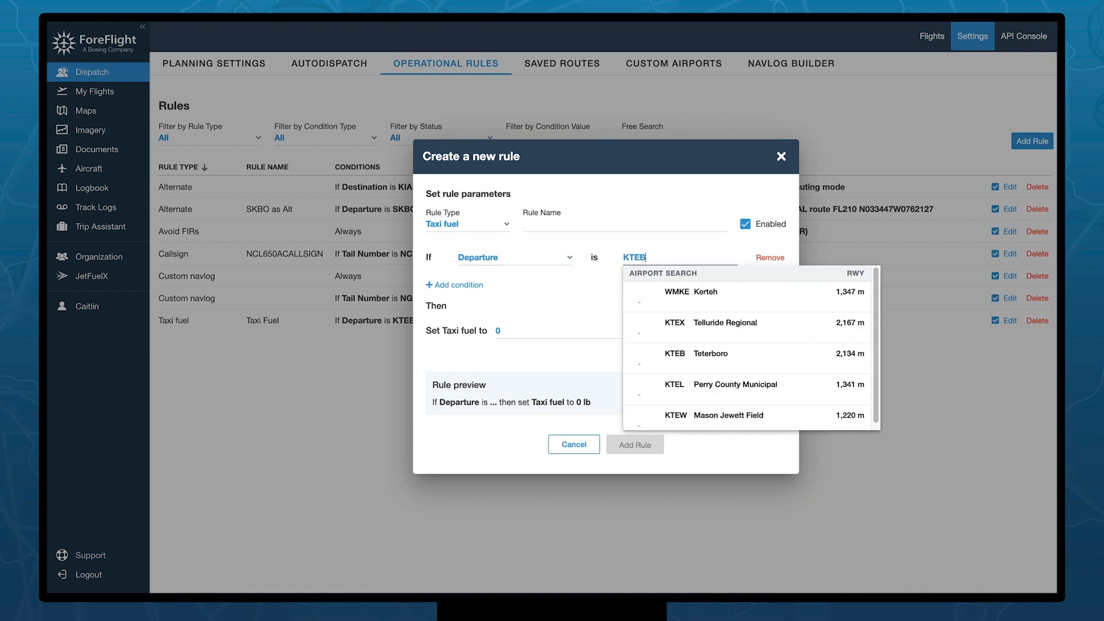
click(698, 291)
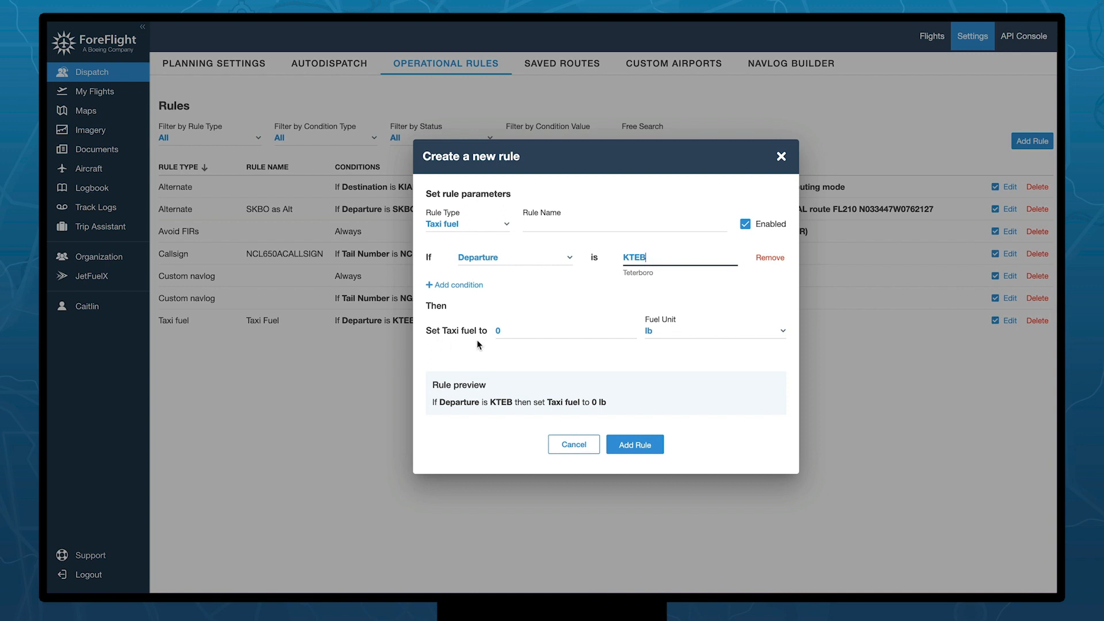
- Set taxi fuel to 500 lb, remove the KTEB condition, and add the rule
click(501, 331)
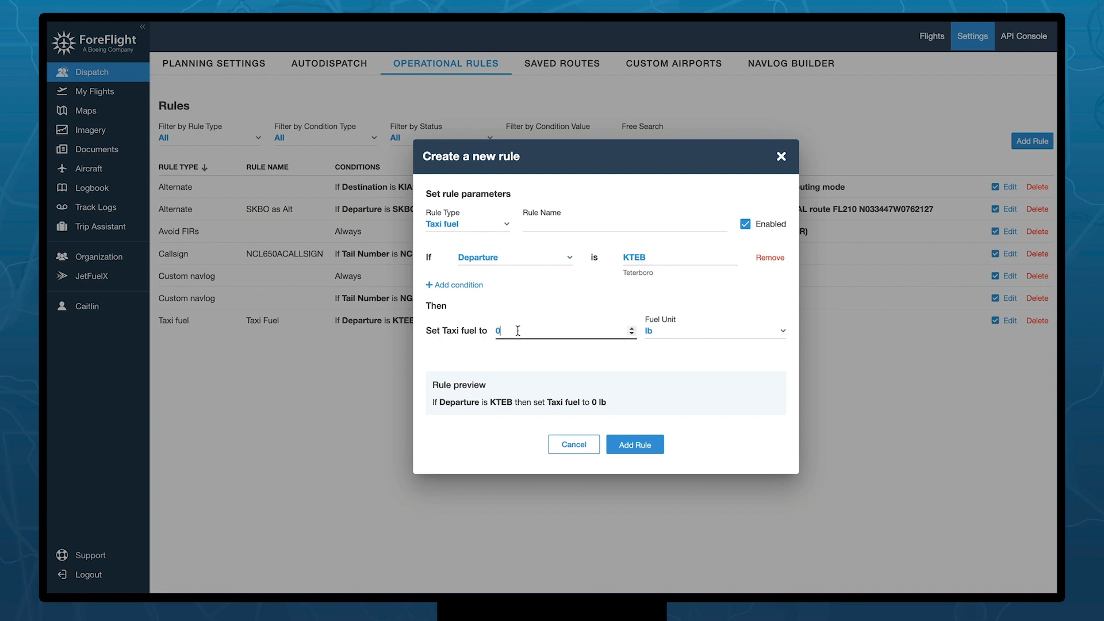
key(BackSpace)
text(500)
click(621, 306)
click(770, 258)
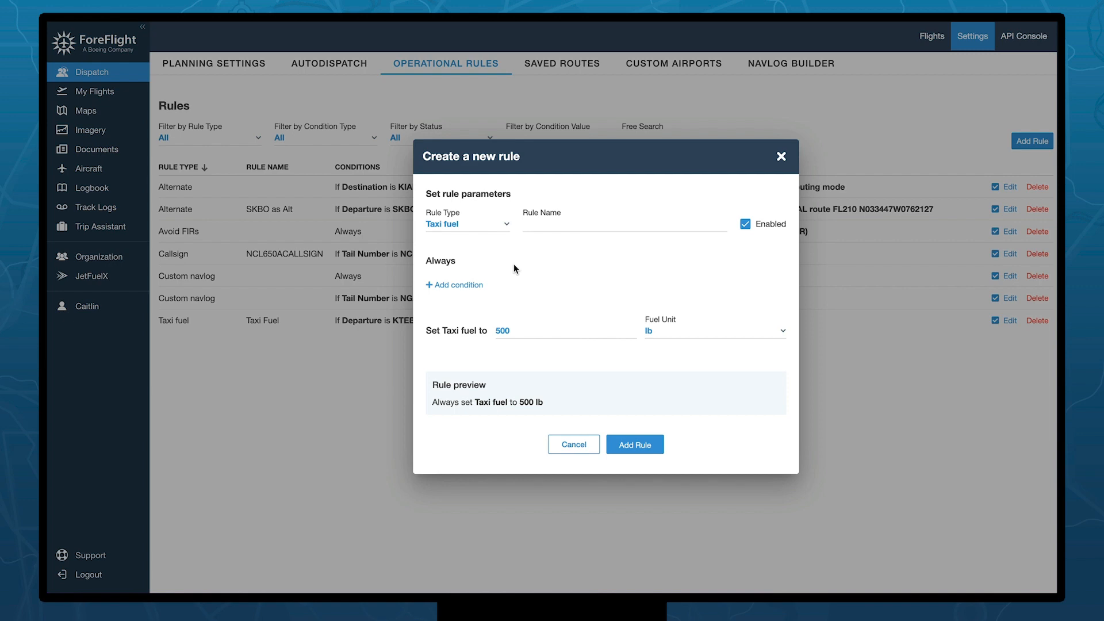
click(638, 447)
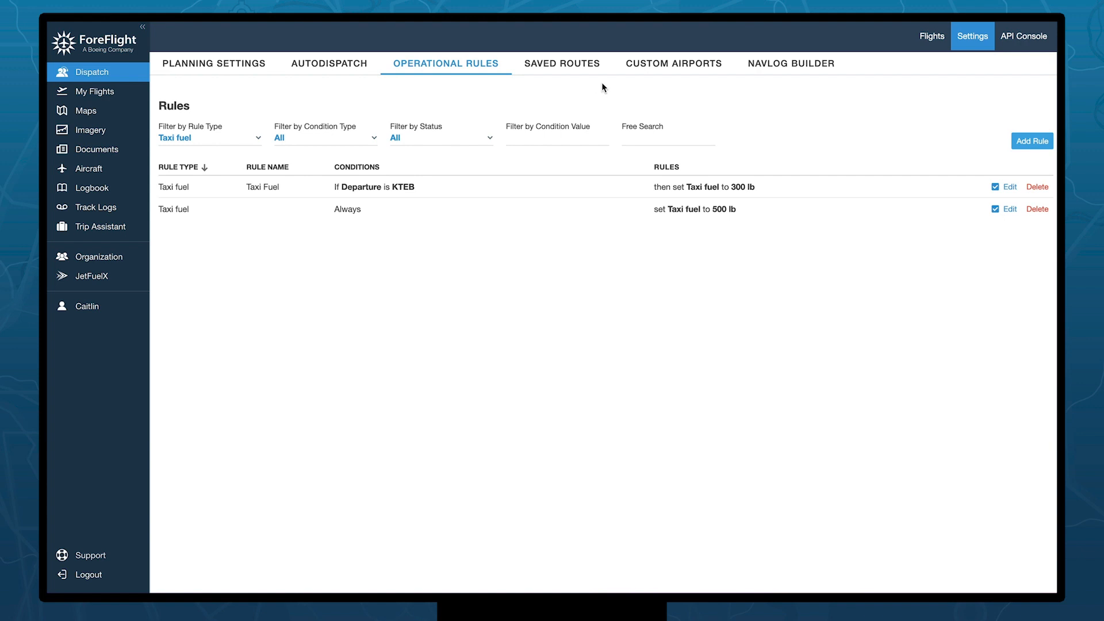
- Show the Custom Airports list, which has no airports yet
click(676, 71)
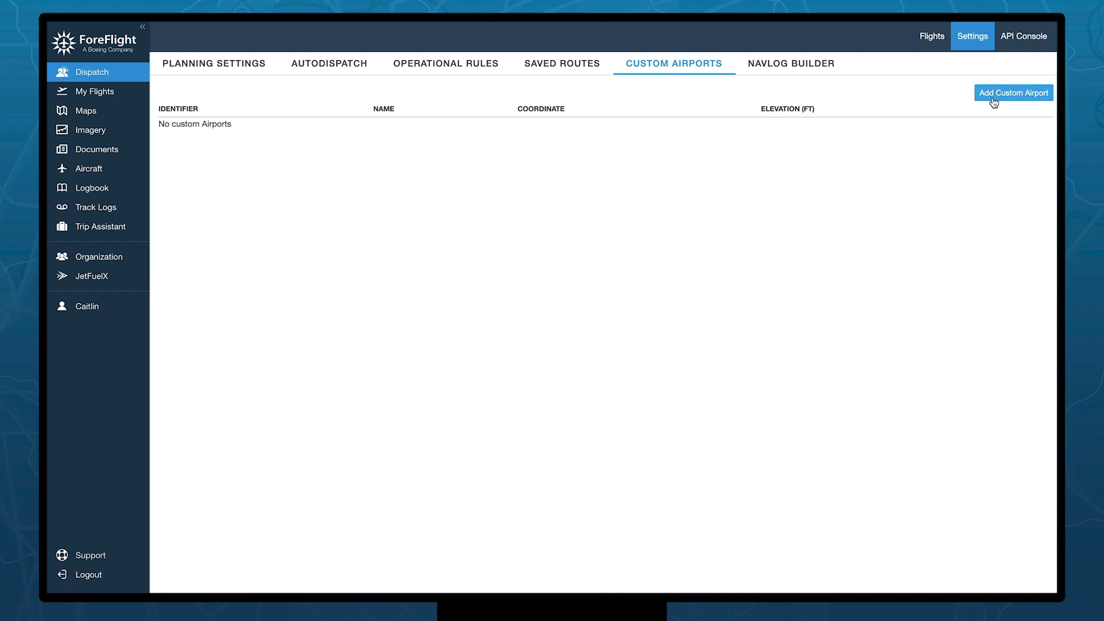
- Start a custom airport and place it in northern Quebec at 51°46'29"N, 68°36'35"W
click(1024, 98)
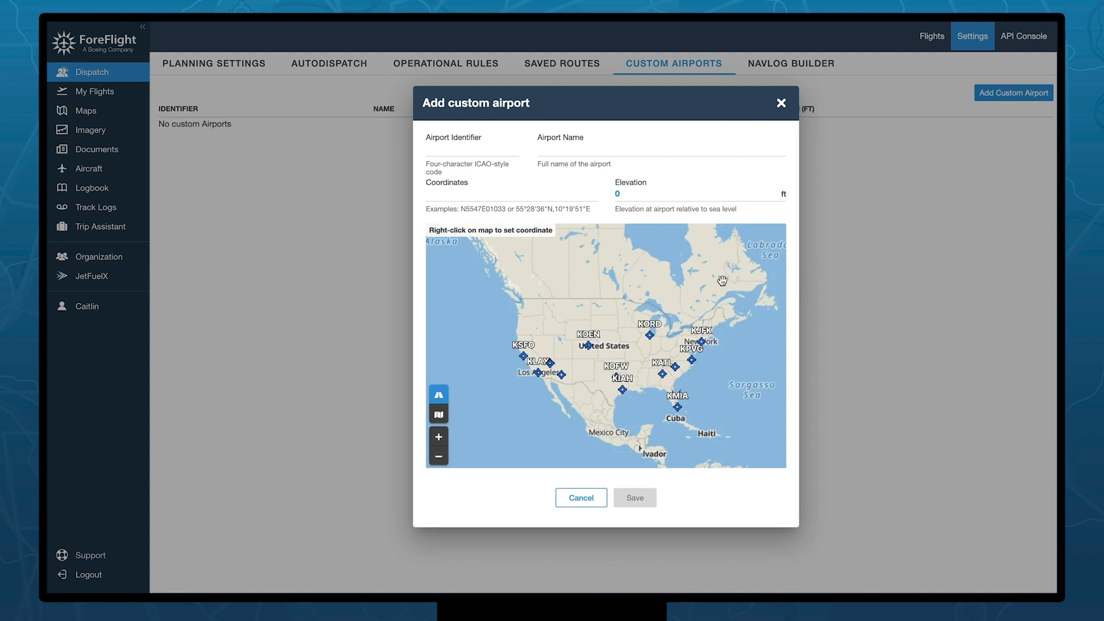
scroll(720, 282, up, 5)
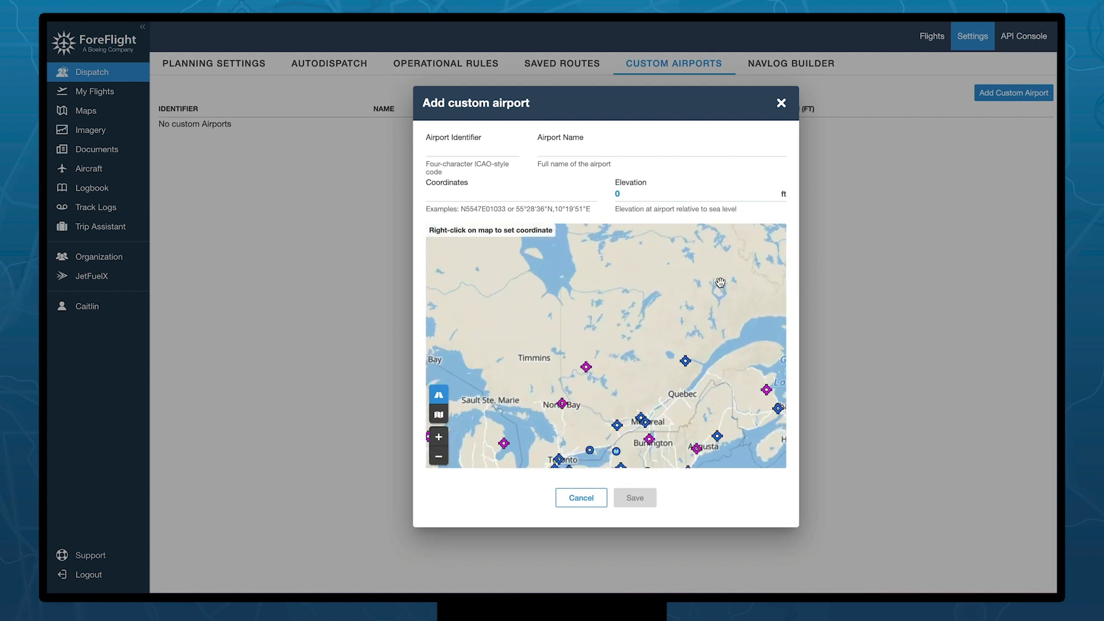
scroll(720, 282, up, 3)
right_click(720, 282)
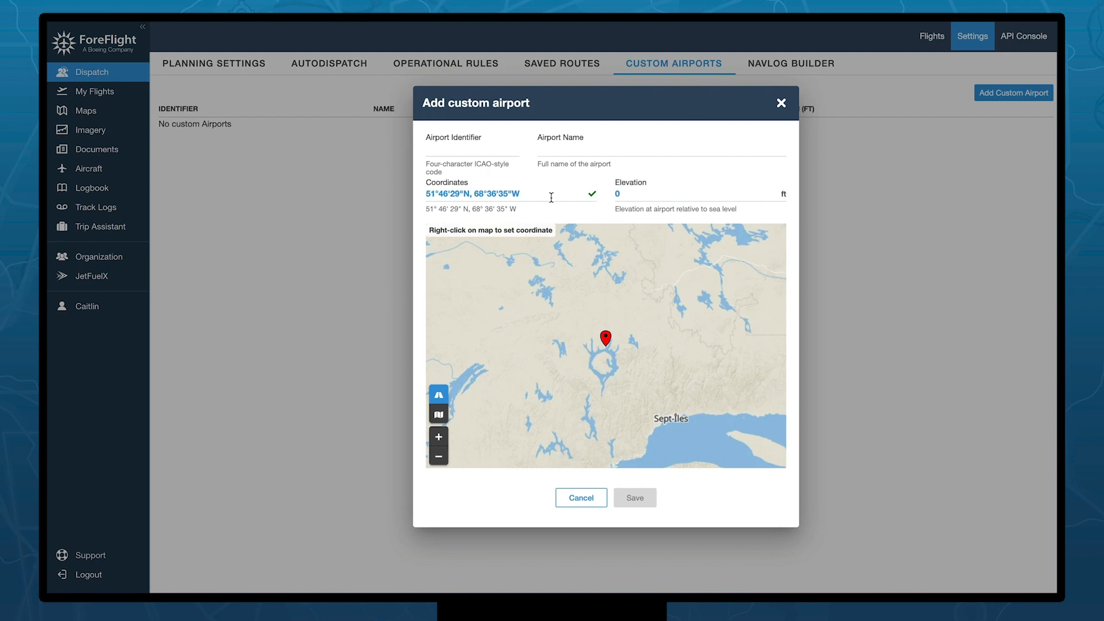
- Enter identifier TEST, name TEST STRIP, elevation 435 ft, and save the airport
click(448, 153)
text(TEST)
click(565, 151)
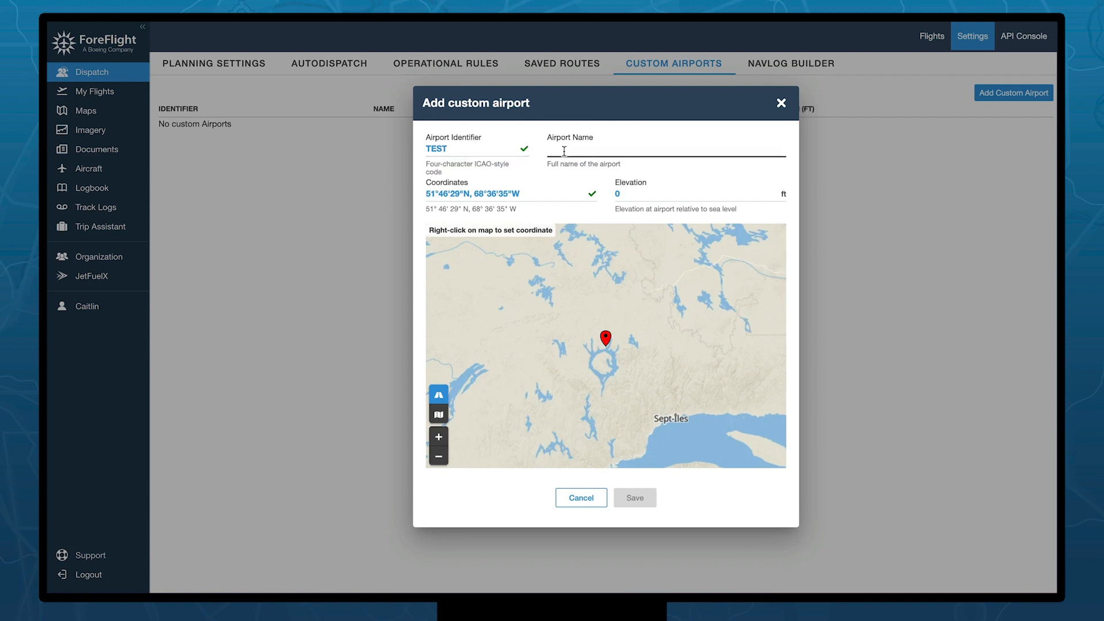
text(TEST STRIP)
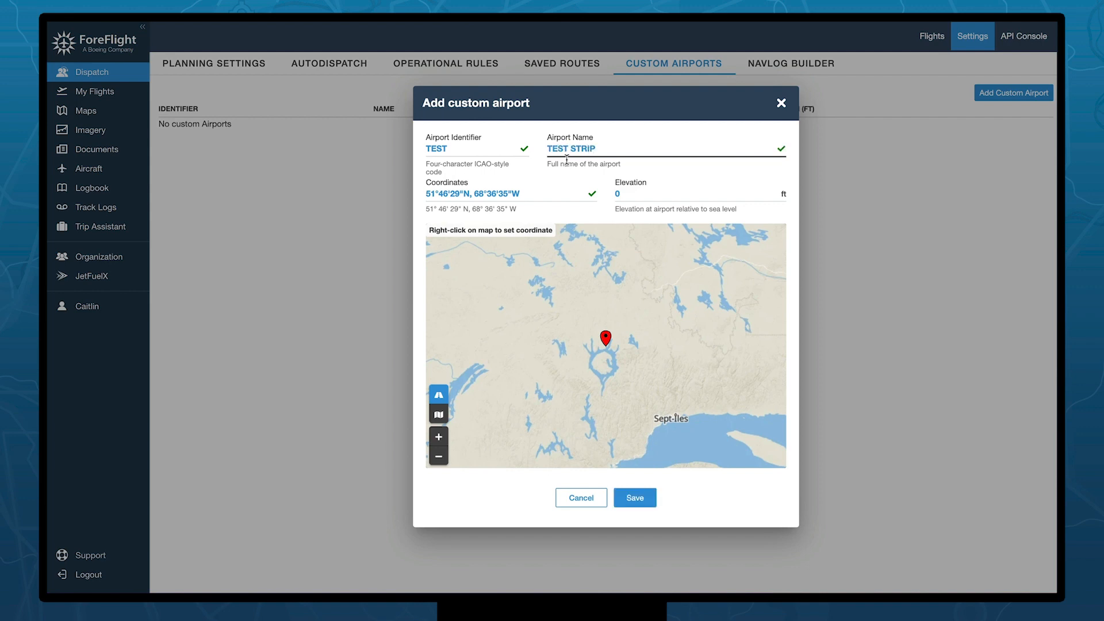
click(637, 194)
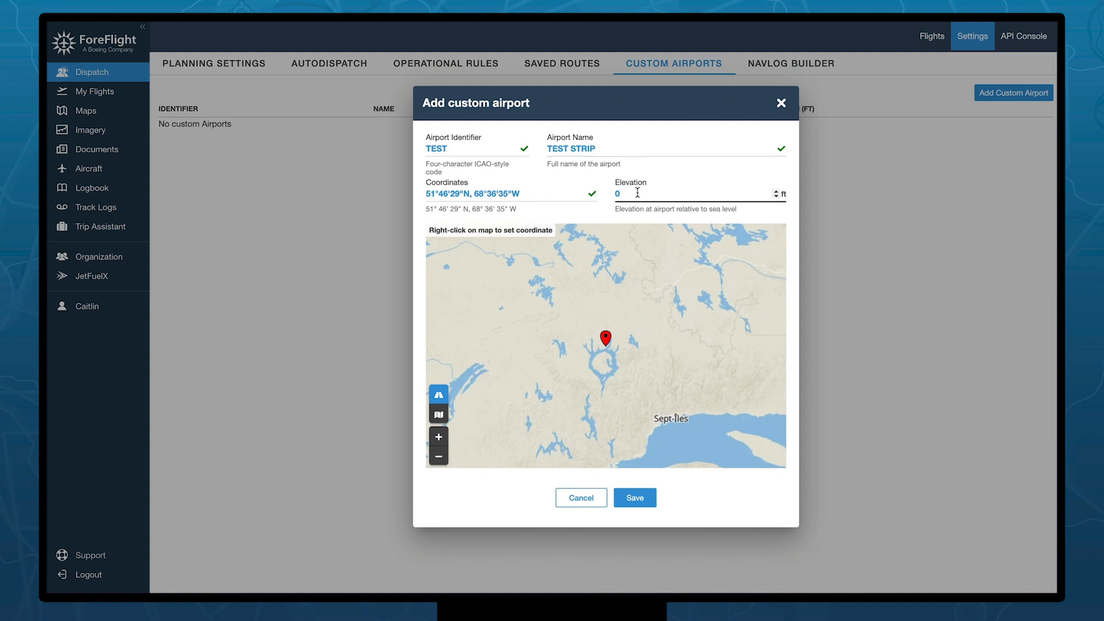
key(BackSpace)
text(435)
click(703, 171)
click(625, 498)
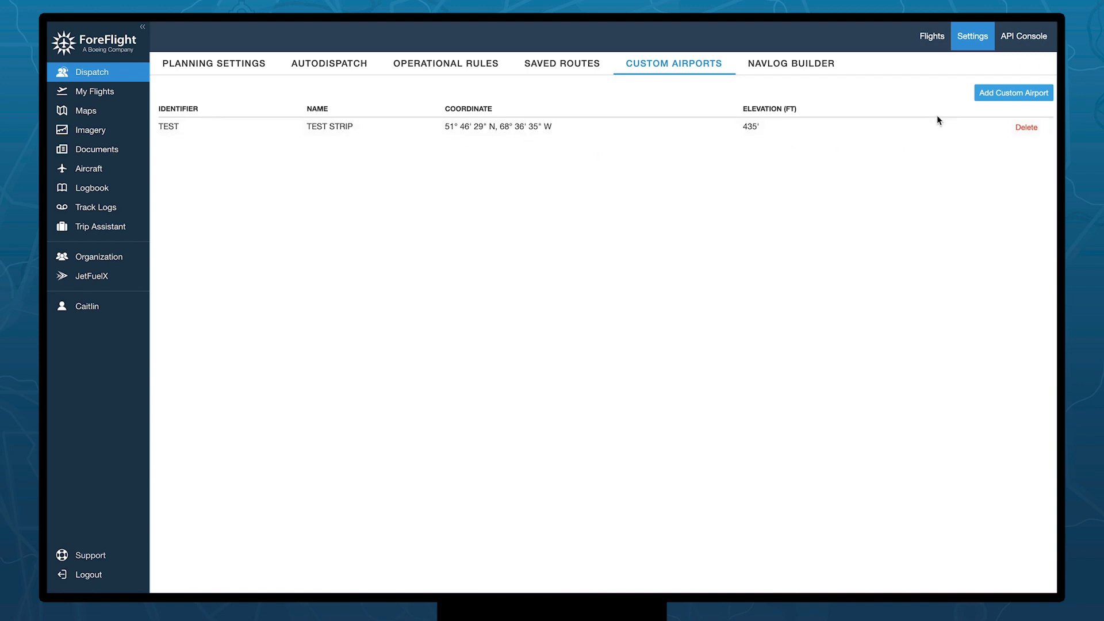
- Open the Navlog Builder and bring up the International layout's options
click(792, 66)
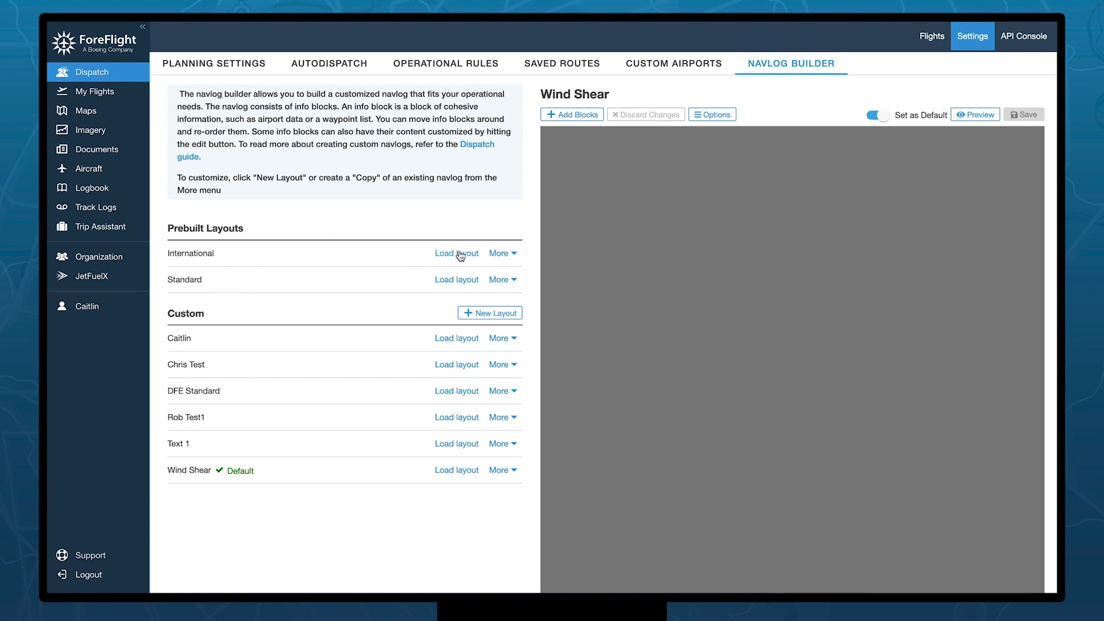
click(513, 257)
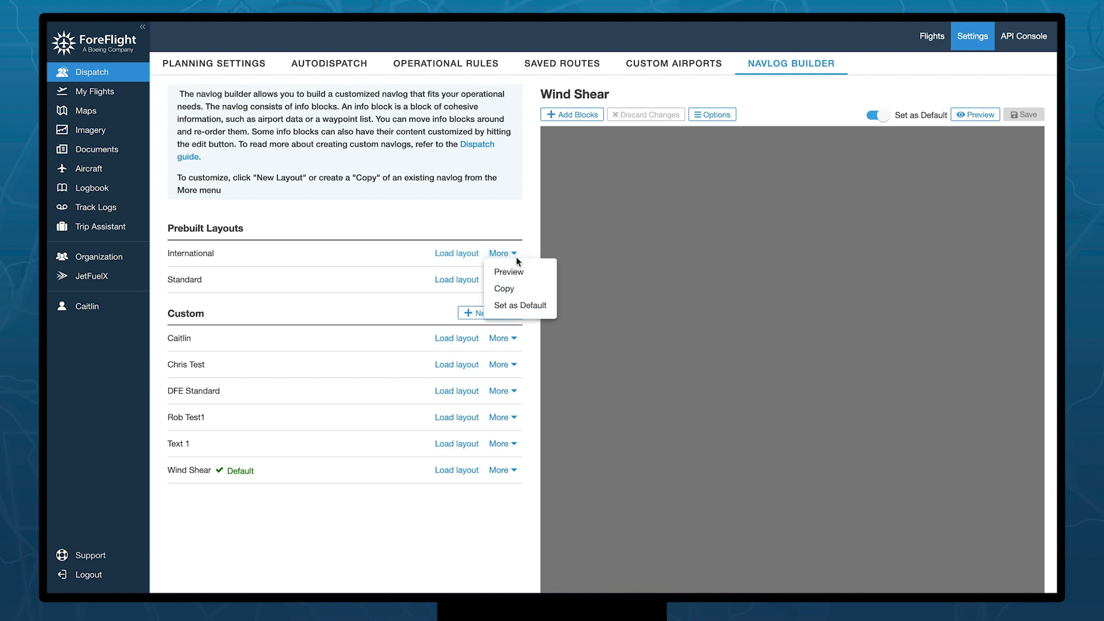
- Copy the International layout and save it as 'International (Copy)'
click(521, 291)
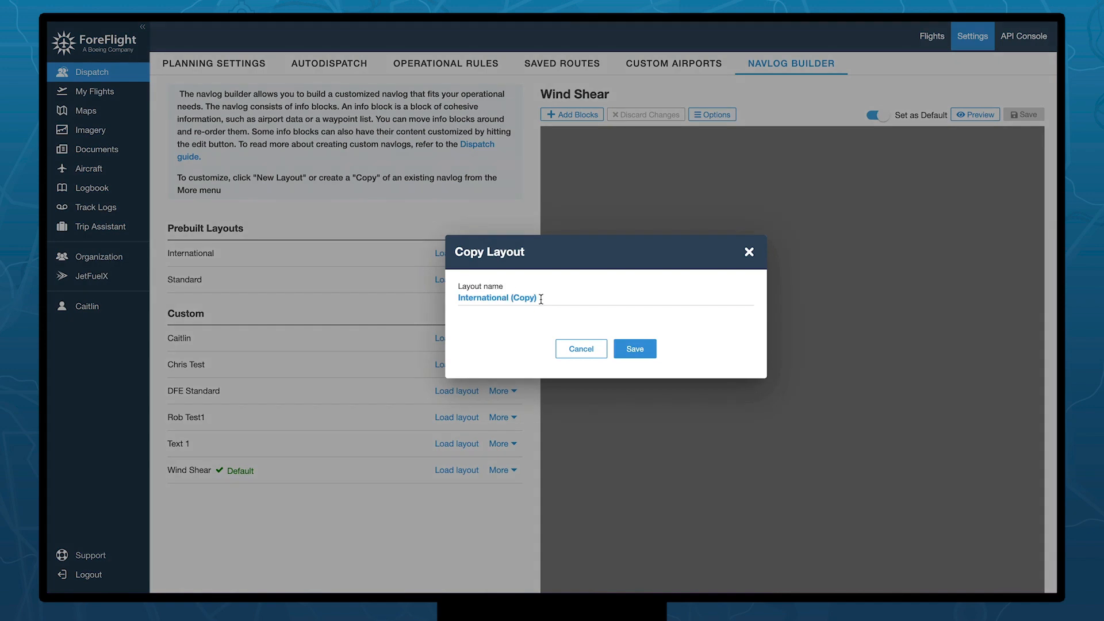
click(632, 347)
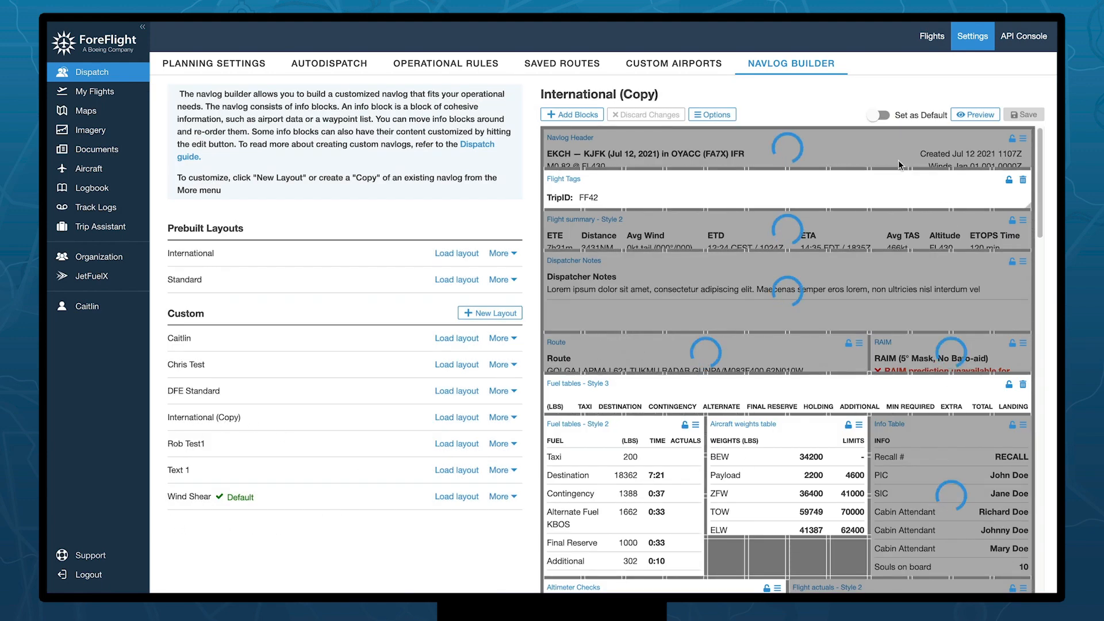
- Move Navlog Header below Flight summary and Flight actuals into the left column
drag(819, 148, 817, 277)
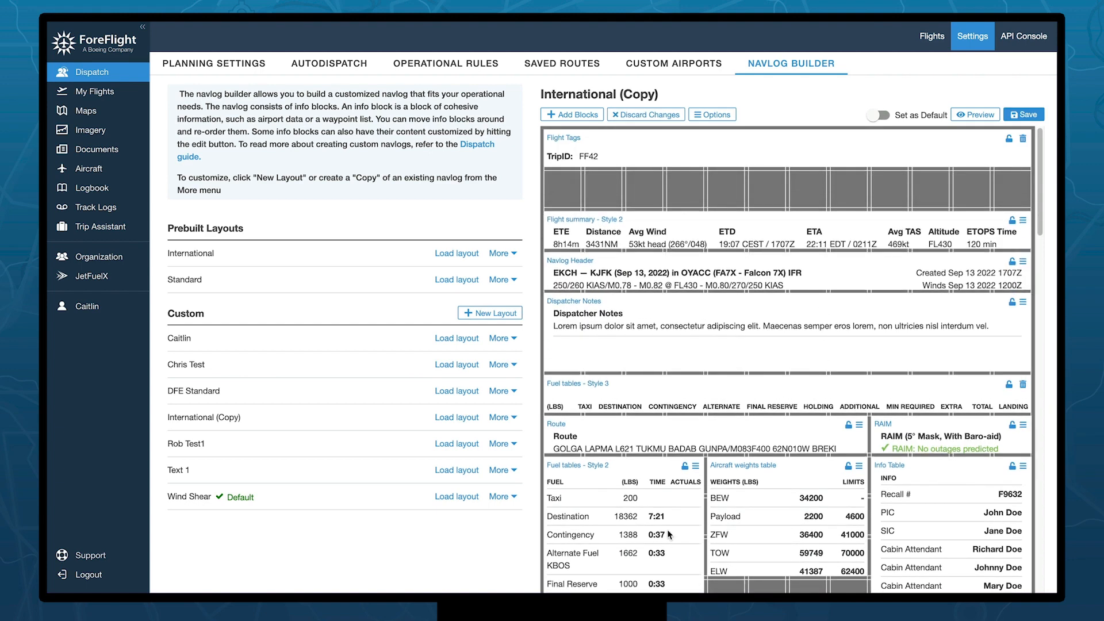
scroll(747, 474, down, 5)
drag(884, 437, 874, 478)
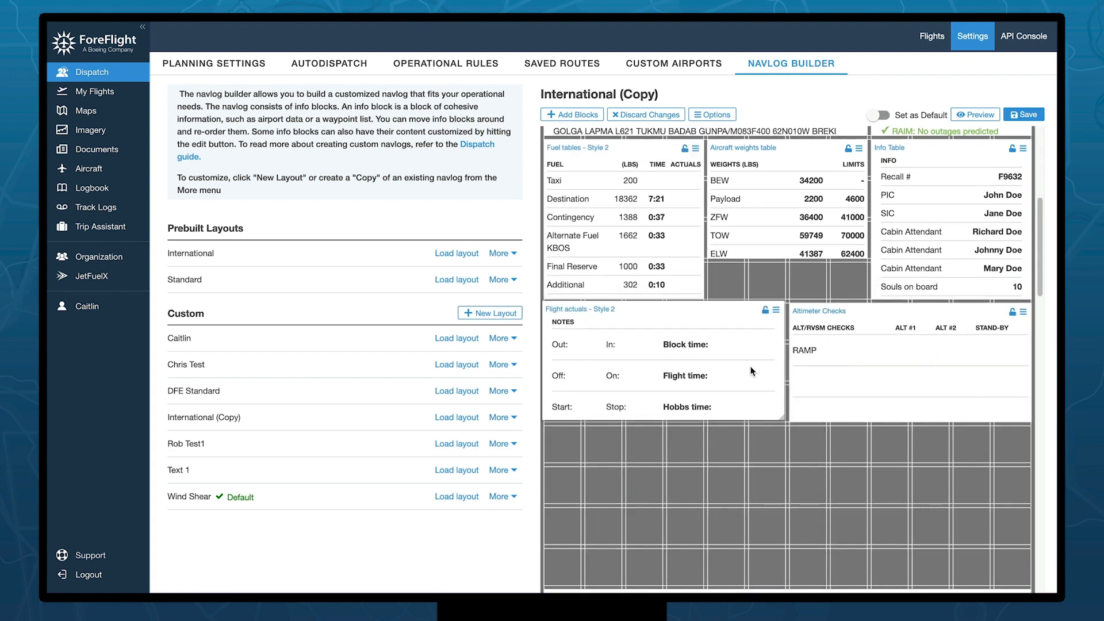
click(777, 313)
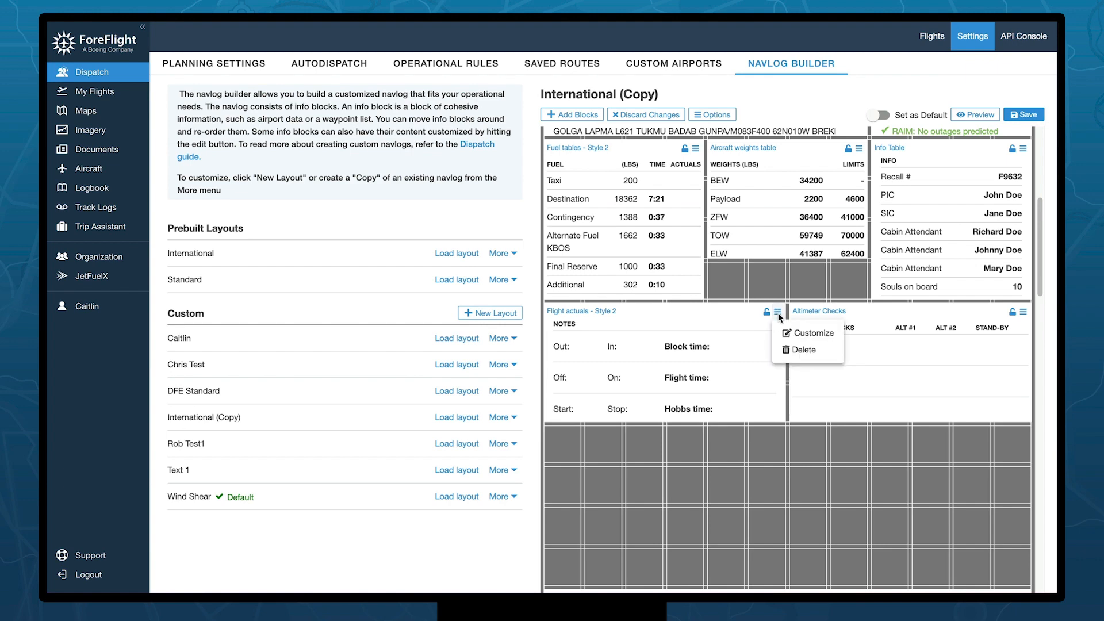
click(814, 334)
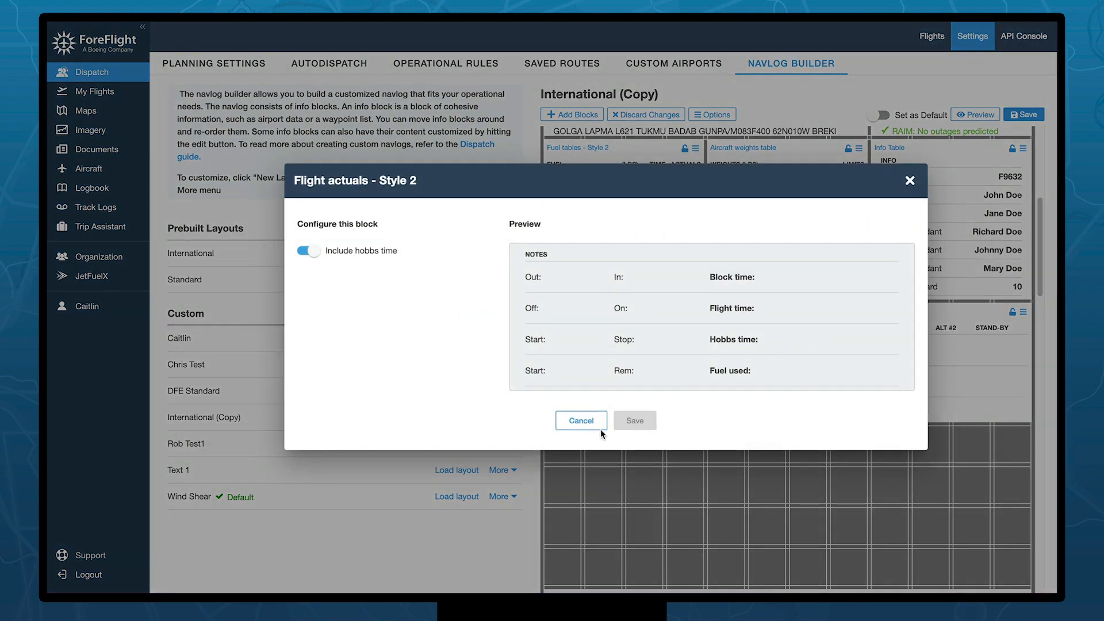
click(575, 424)
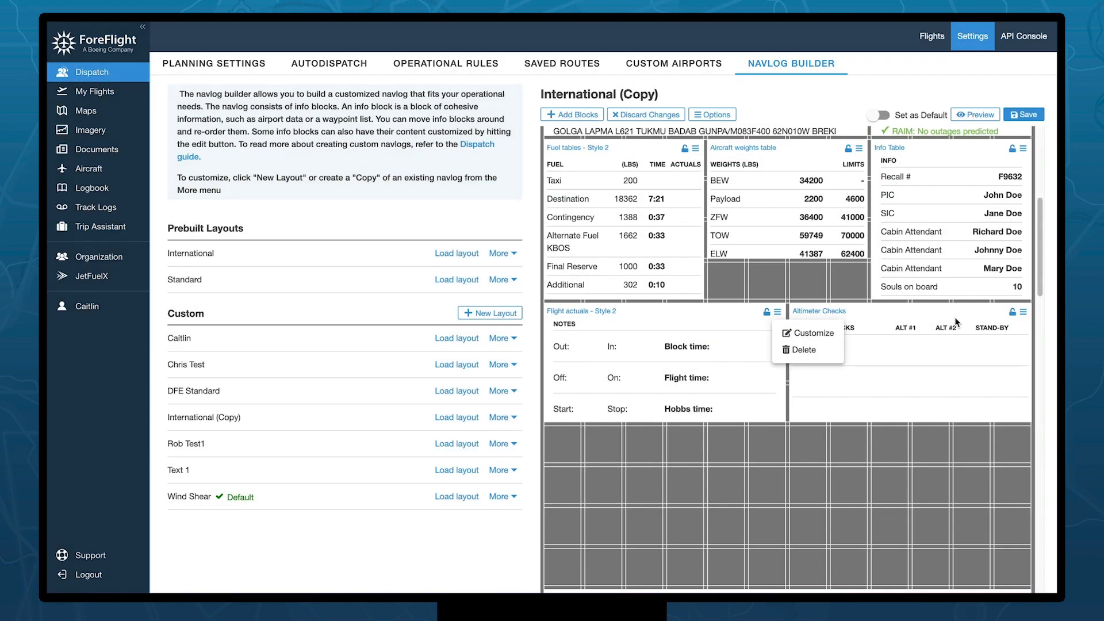
scroll(863, 345, up, 5)
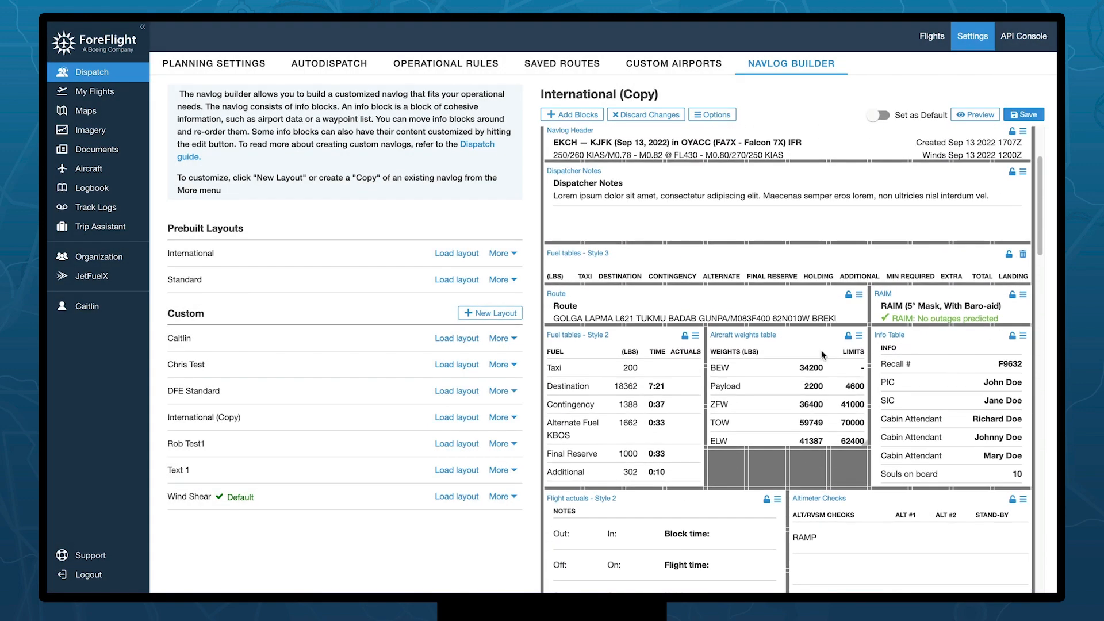
click(859, 338)
click(869, 355)
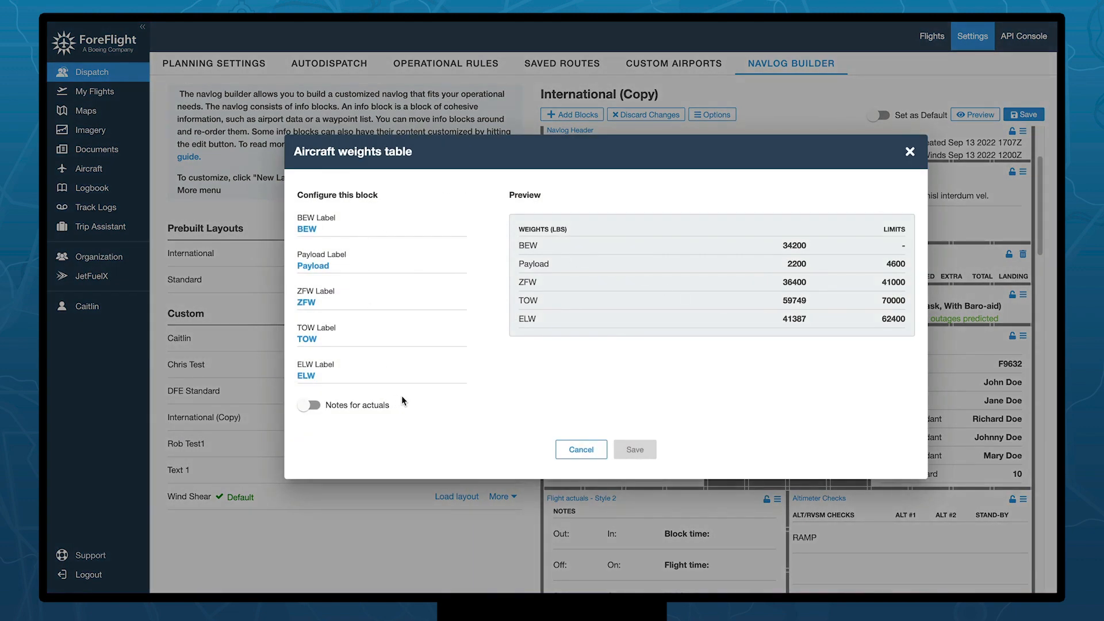
click(313, 408)
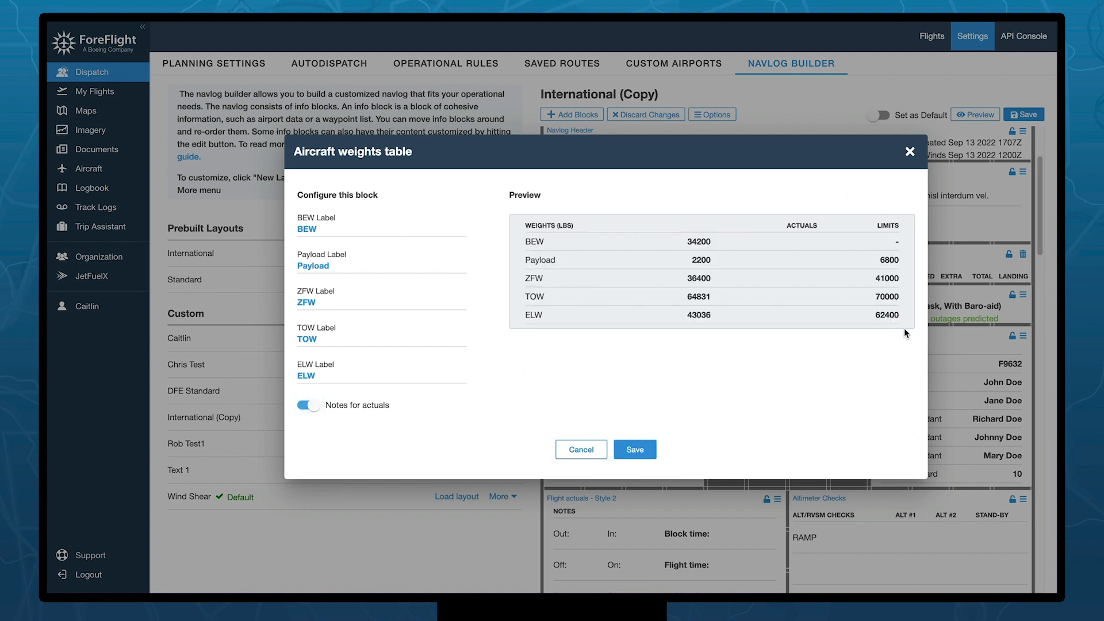
click(594, 450)
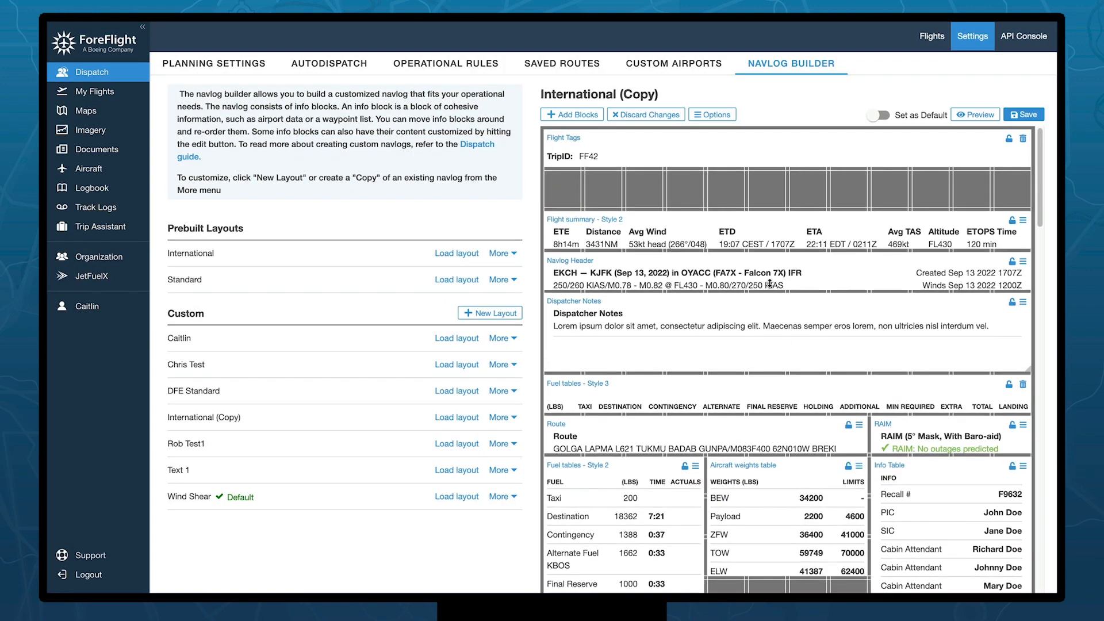
- Create a new Image info block and upload the ForeFlight logo file into it
click(577, 118)
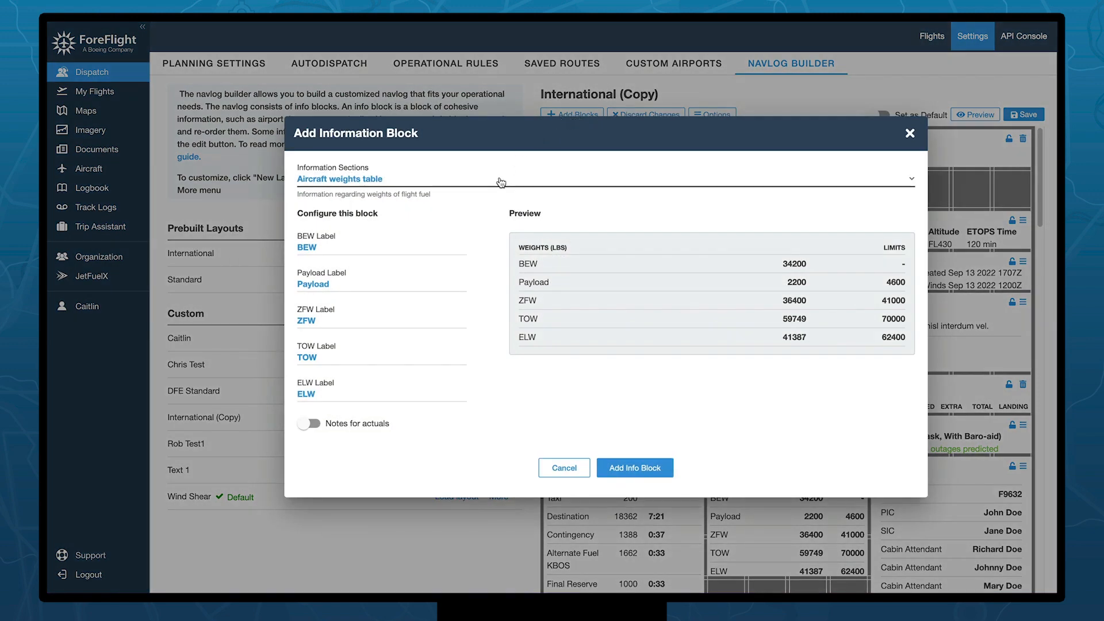
click(501, 183)
scroll(437, 254, down, 3)
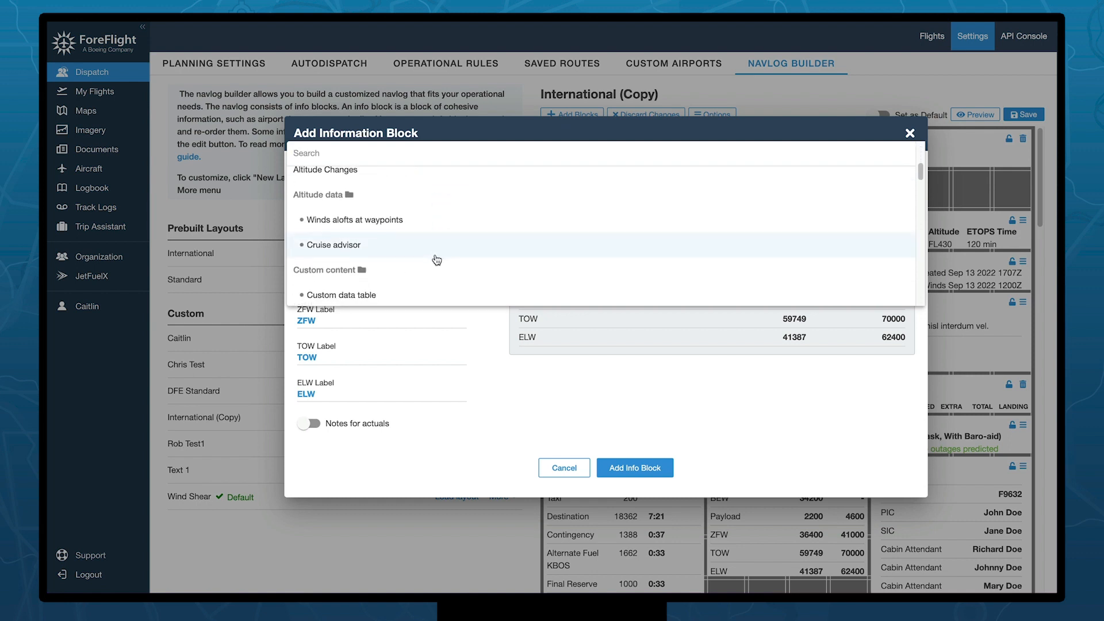
scroll(436, 260, down, 5)
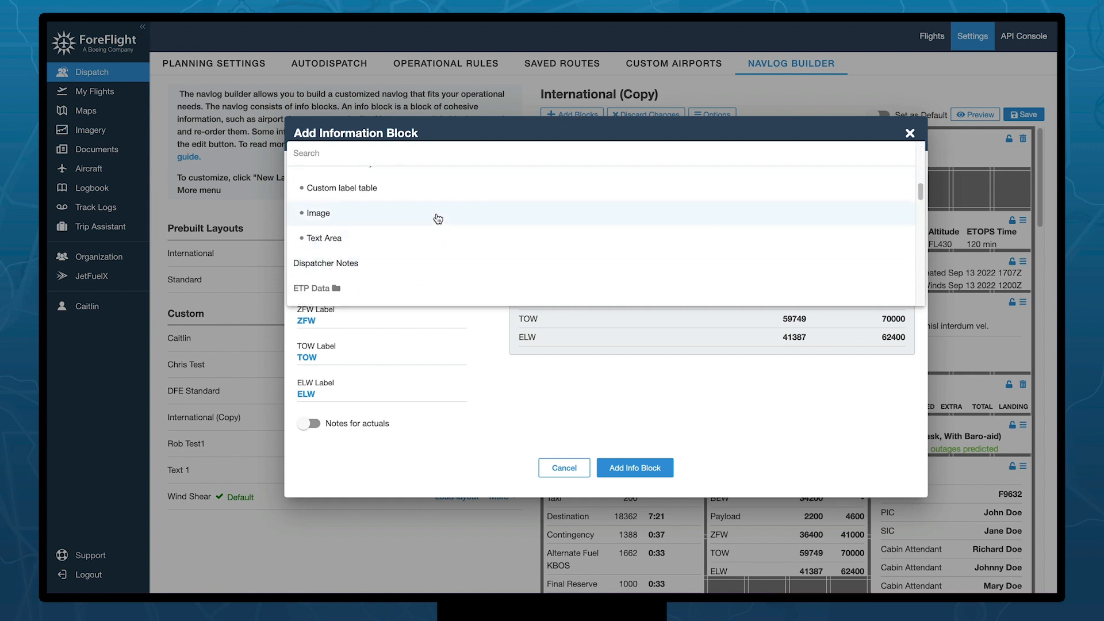
click(437, 218)
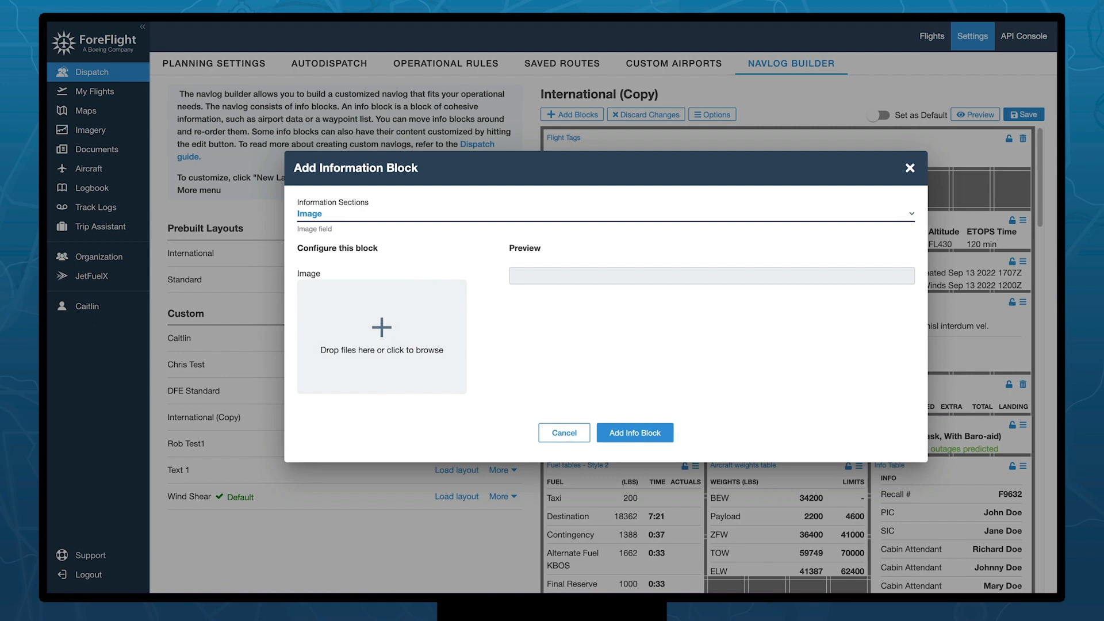
drag(831, 405, 389, 333)
scroll(781, 364, down, 5)
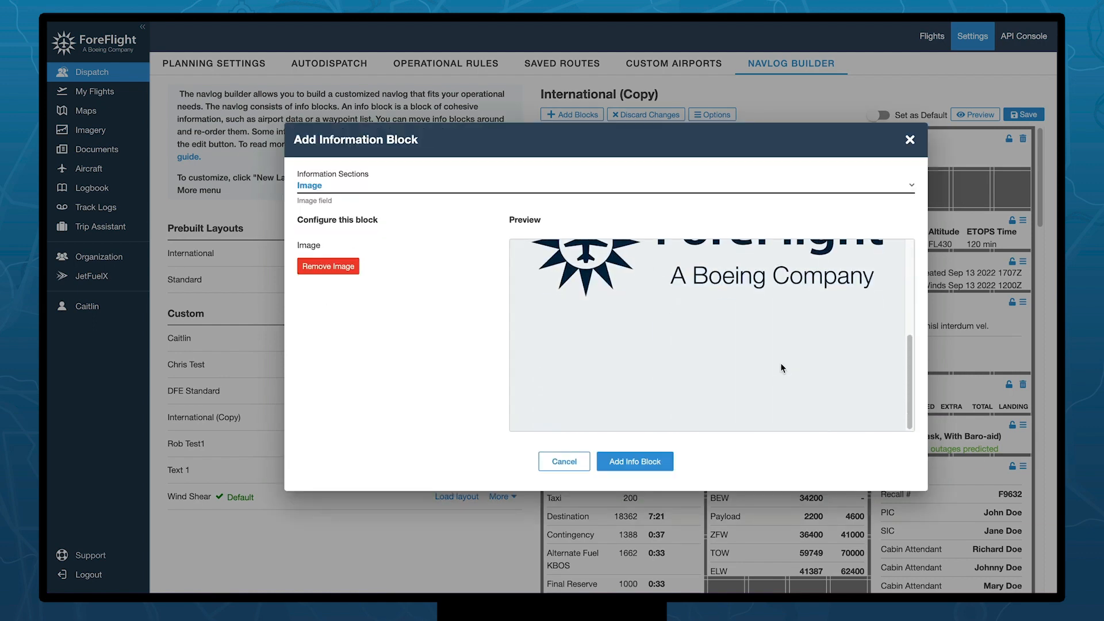
scroll(781, 368, up, 1)
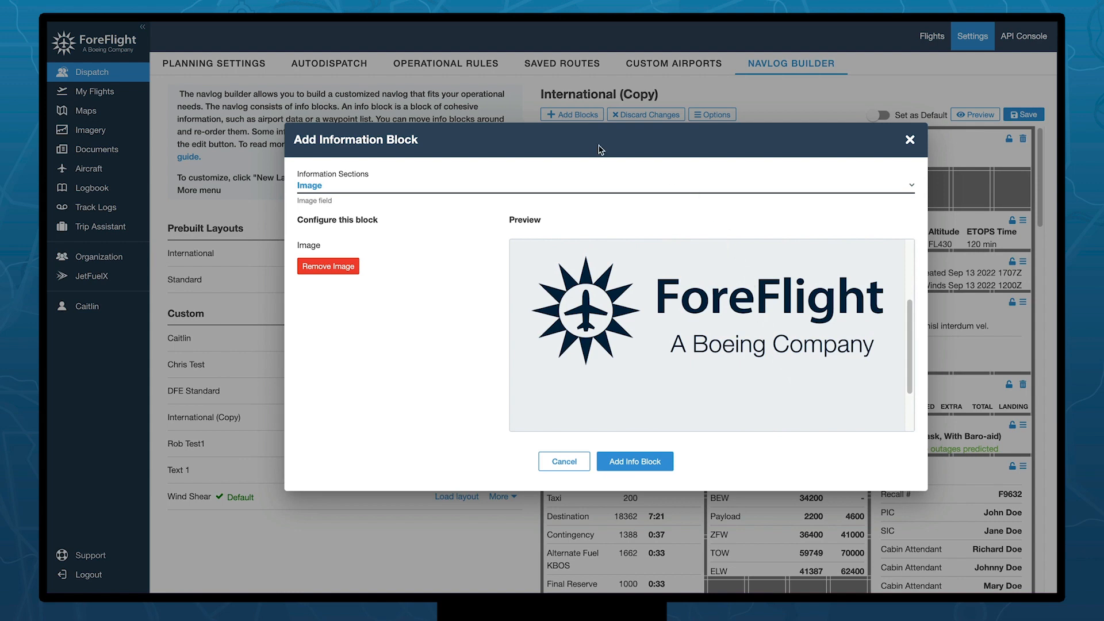
- Add the logo Image block, drag it to the top of the layout, and preview the navlog
click(634, 462)
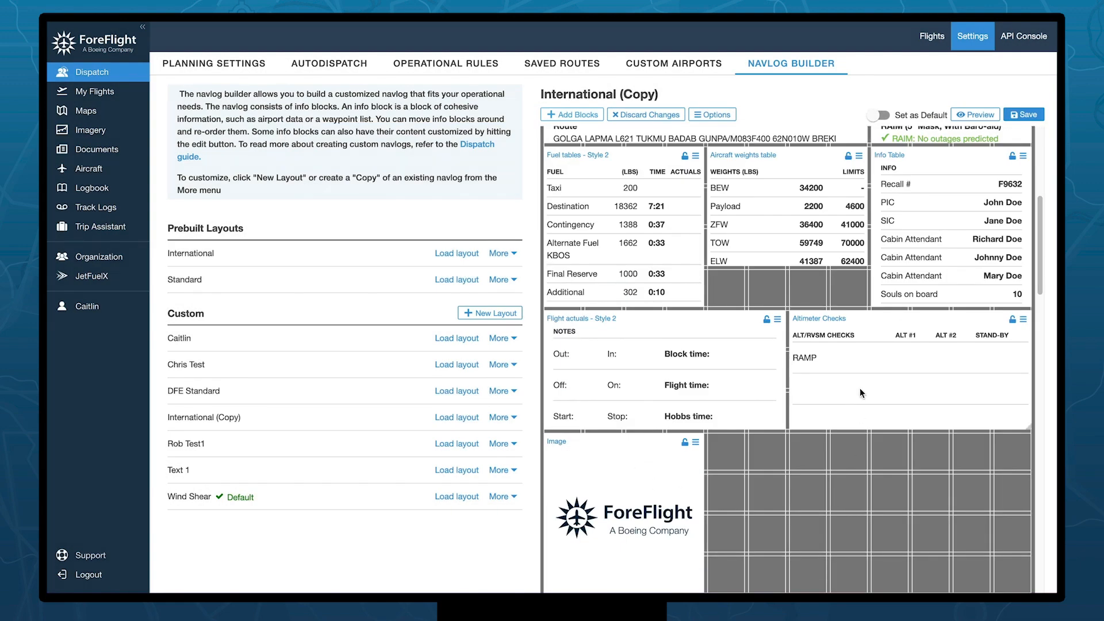
scroll(860, 388, down, 4)
scroll(835, 497, up, 2)
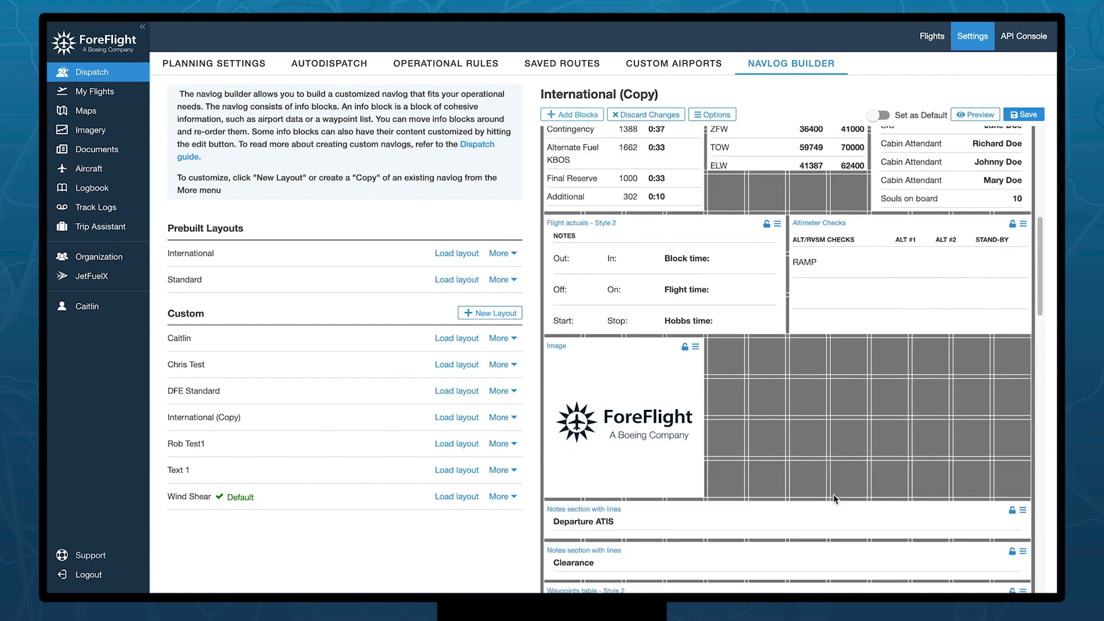
scroll(834, 496, up, 2)
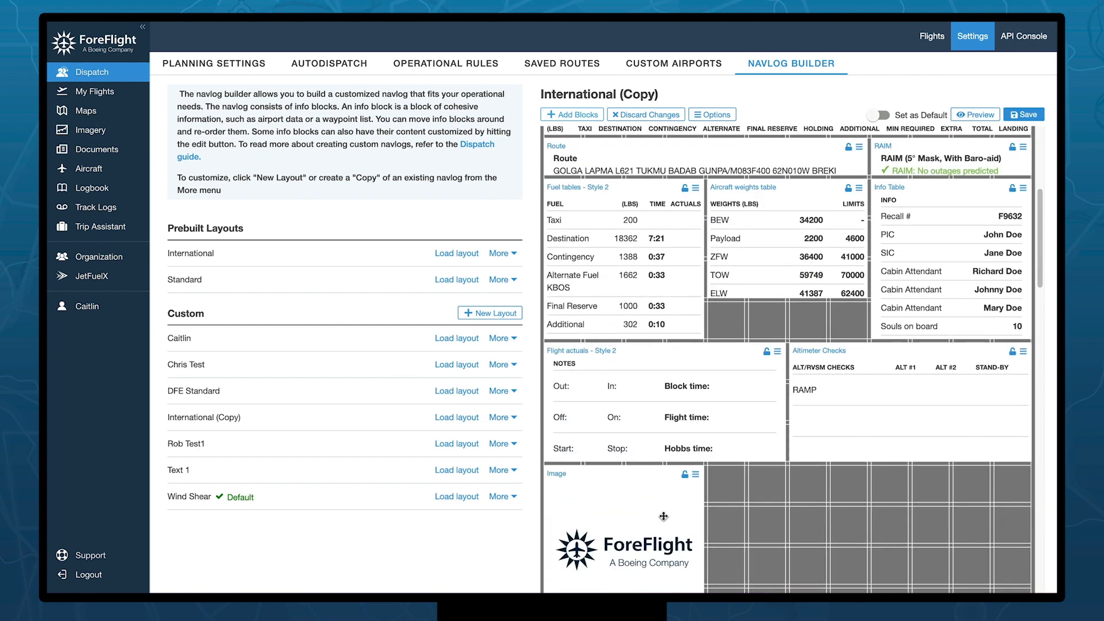
drag(665, 518, 666, 139)
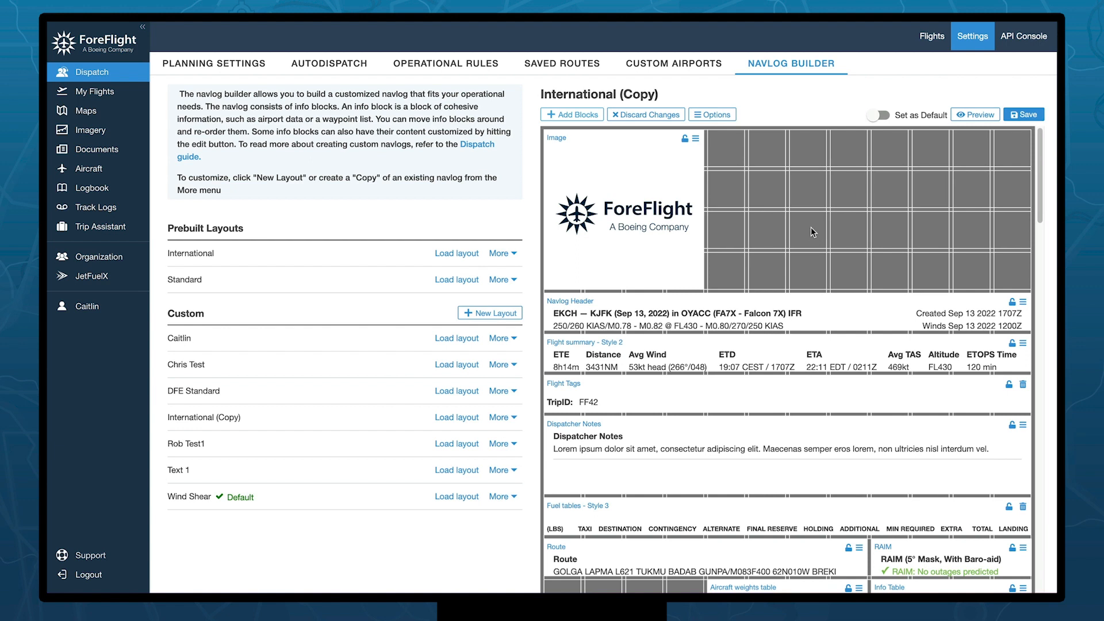
click(979, 118)
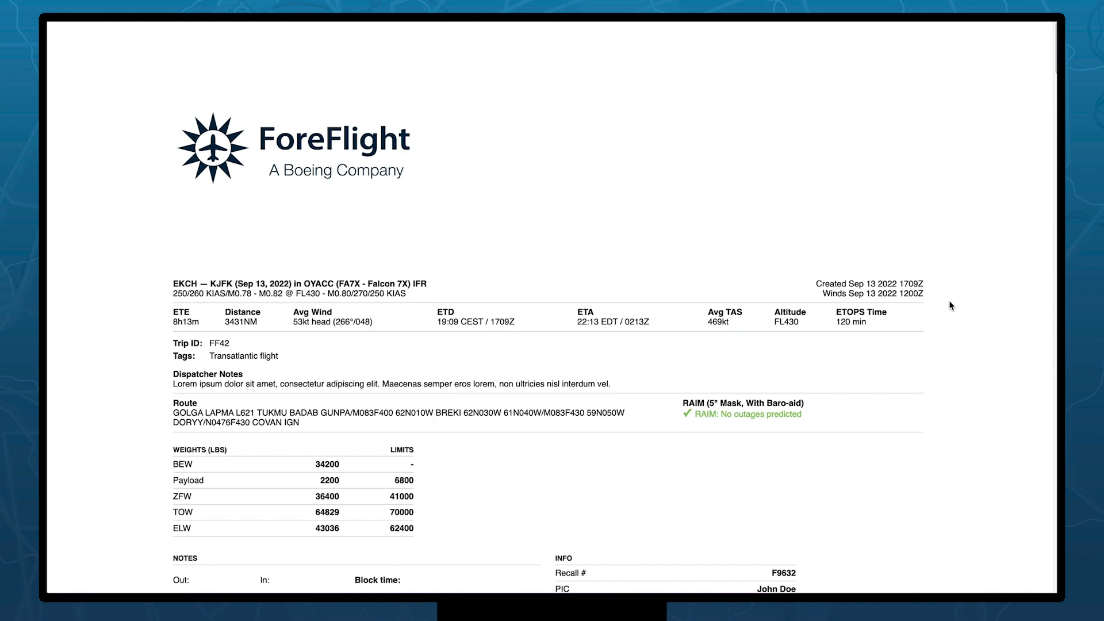
- Scroll down and back up through the navlog preview to check the logo Image block at the top
scroll(945, 354, down, 7)
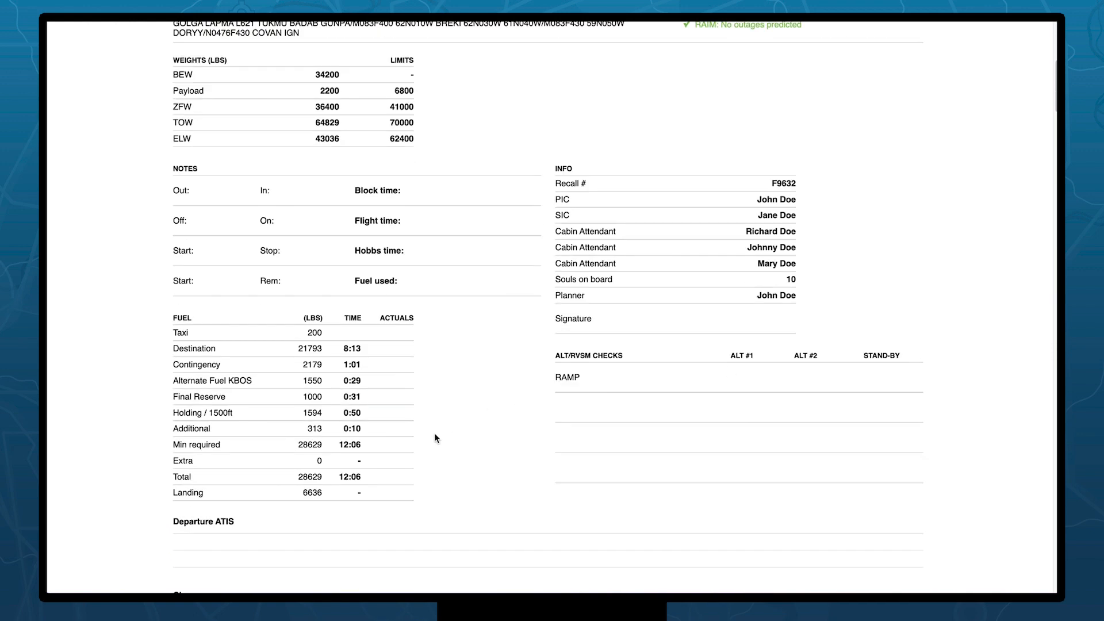
scroll(987, 477, up, 7)
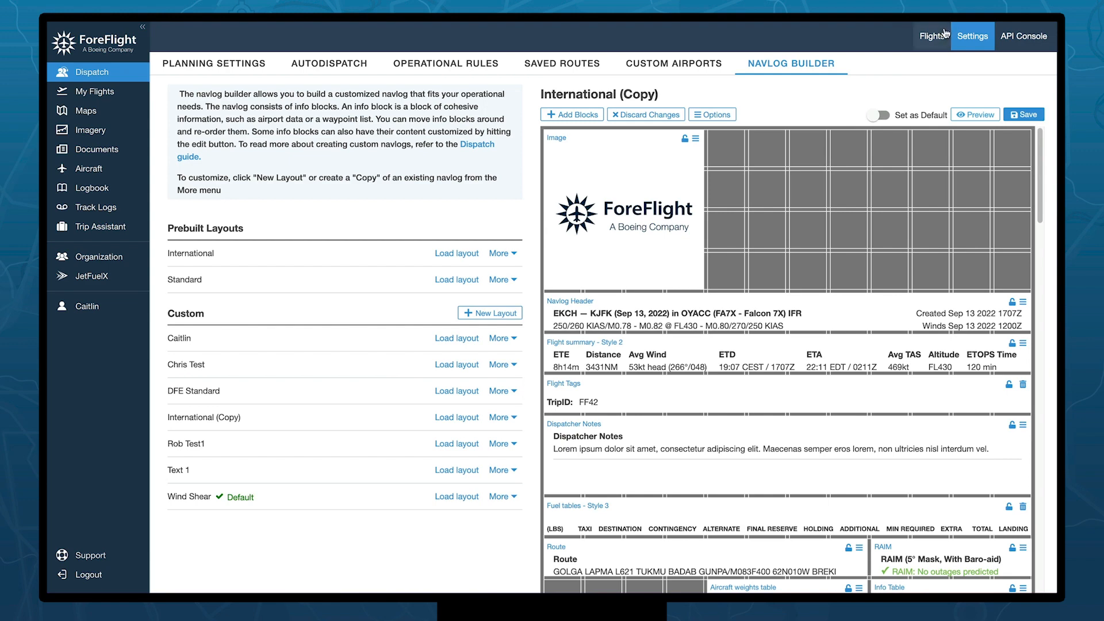
- Save International (Copy) and choose Set as Default from its More menu, replacing Wind Shear
click(1029, 115)
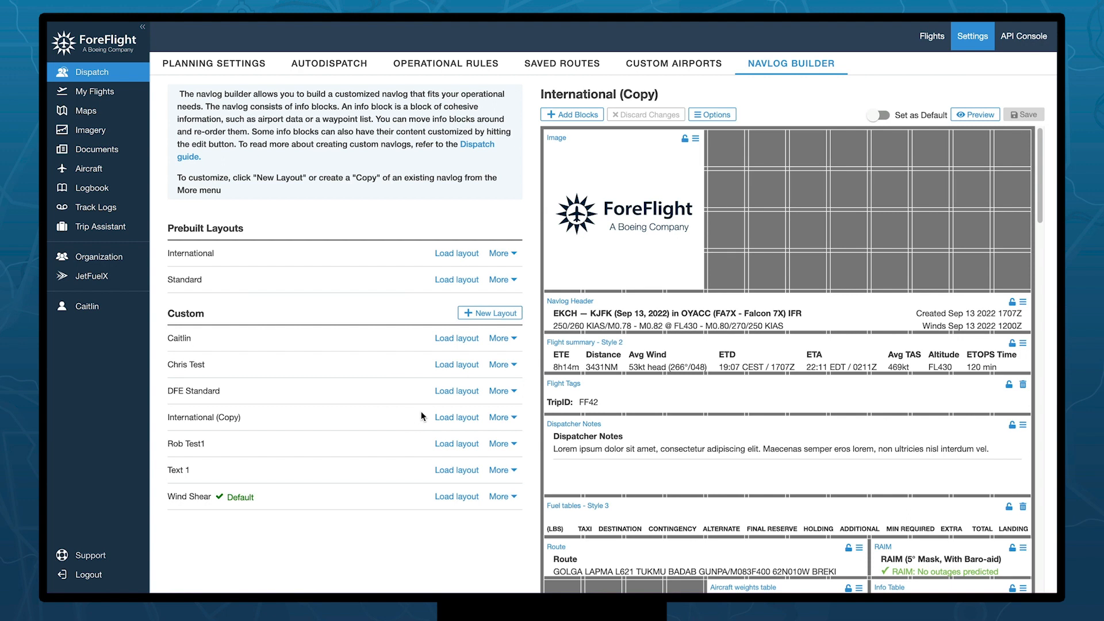
click(514, 417)
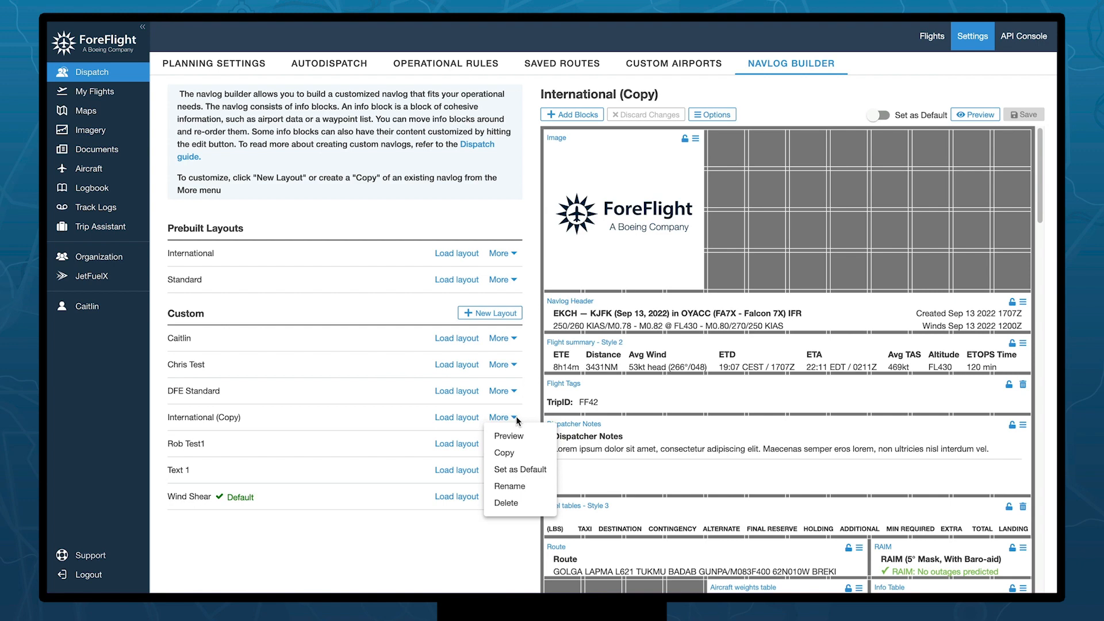
click(525, 470)
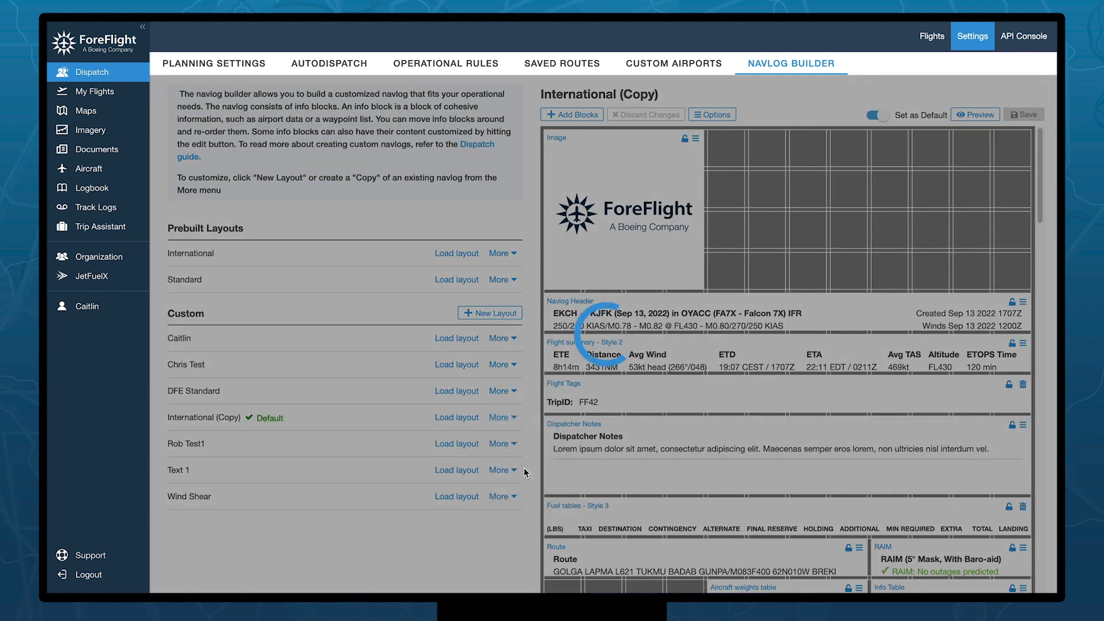